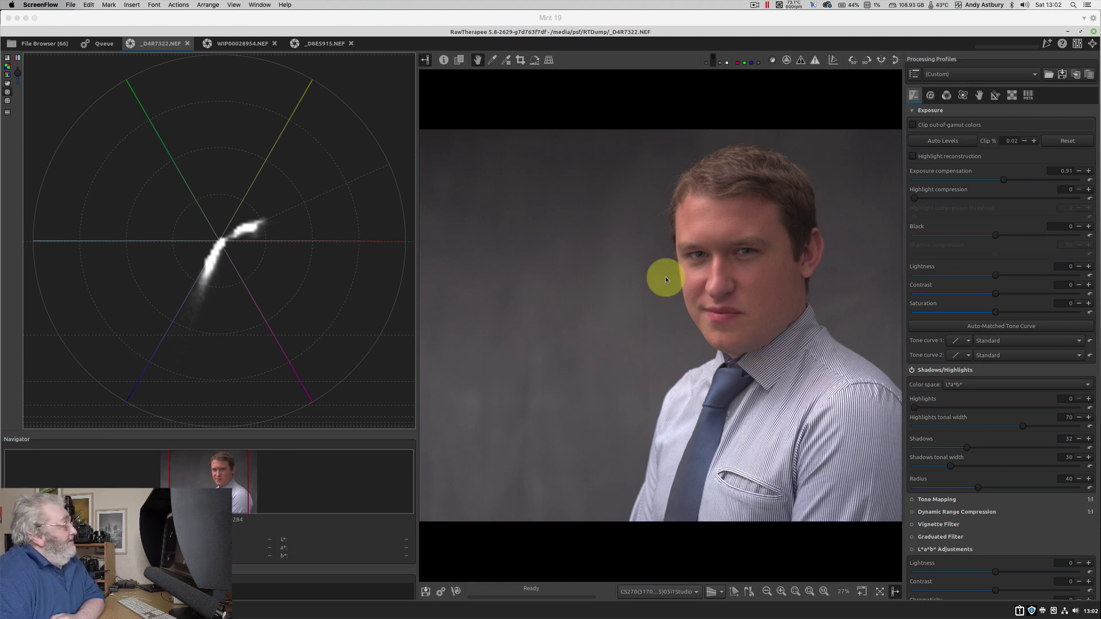
- On the _D8E5915.NEF lake image, hide the waveform's blue, green and red channels and show only luminance
click(324, 46)
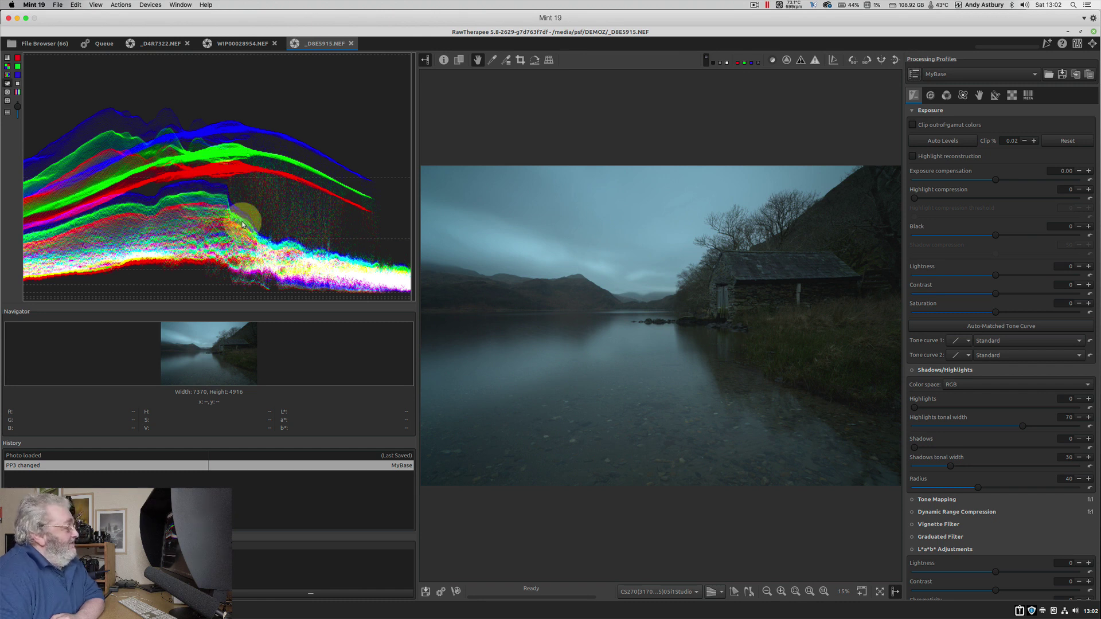
click(18, 75)
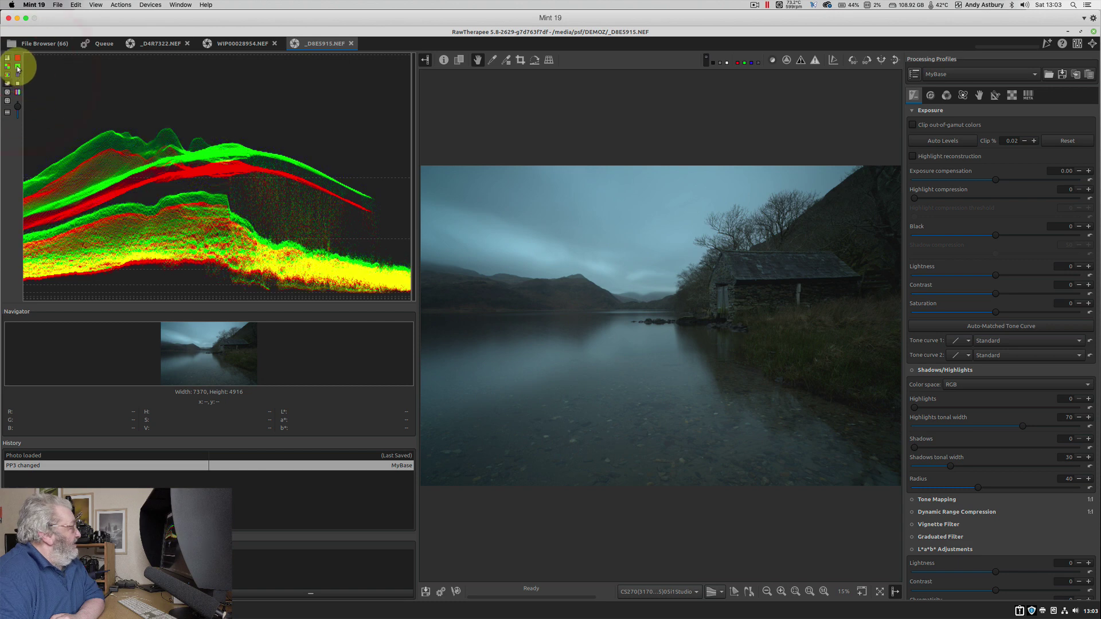
click(18, 66)
click(18, 57)
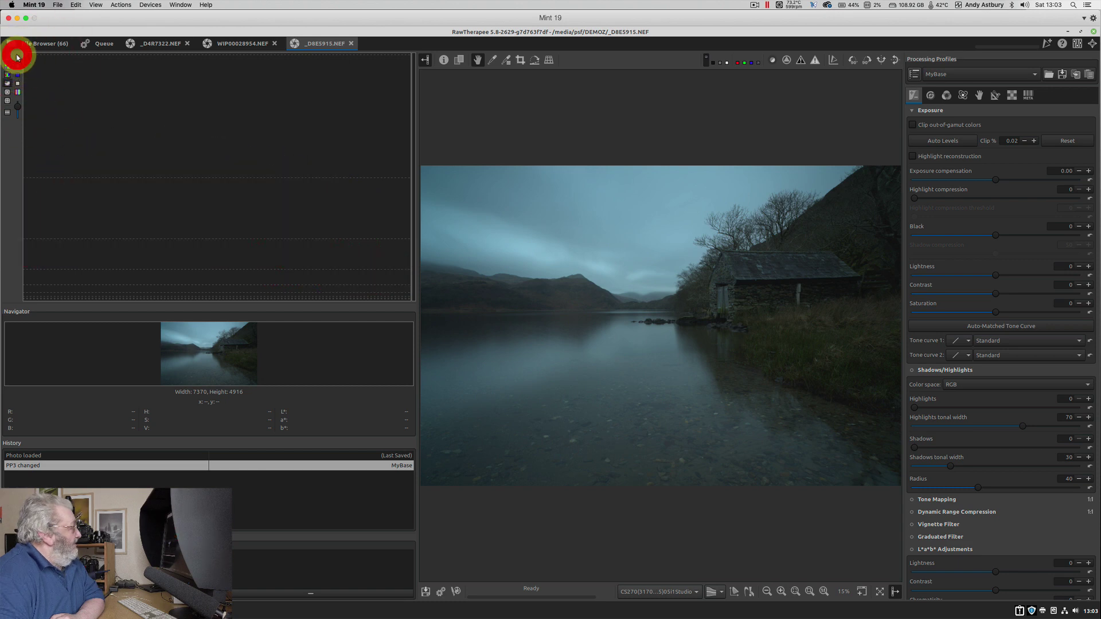
click(18, 84)
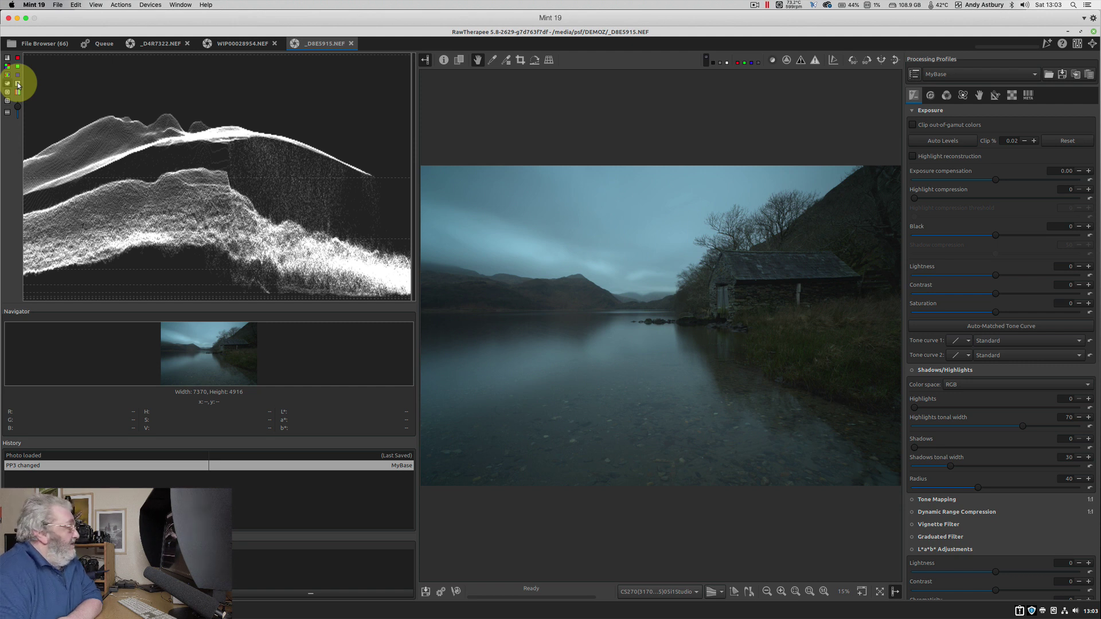
- Switch the scope to the histogram and display the red, green and blue channels instead of luminance
click(8, 58)
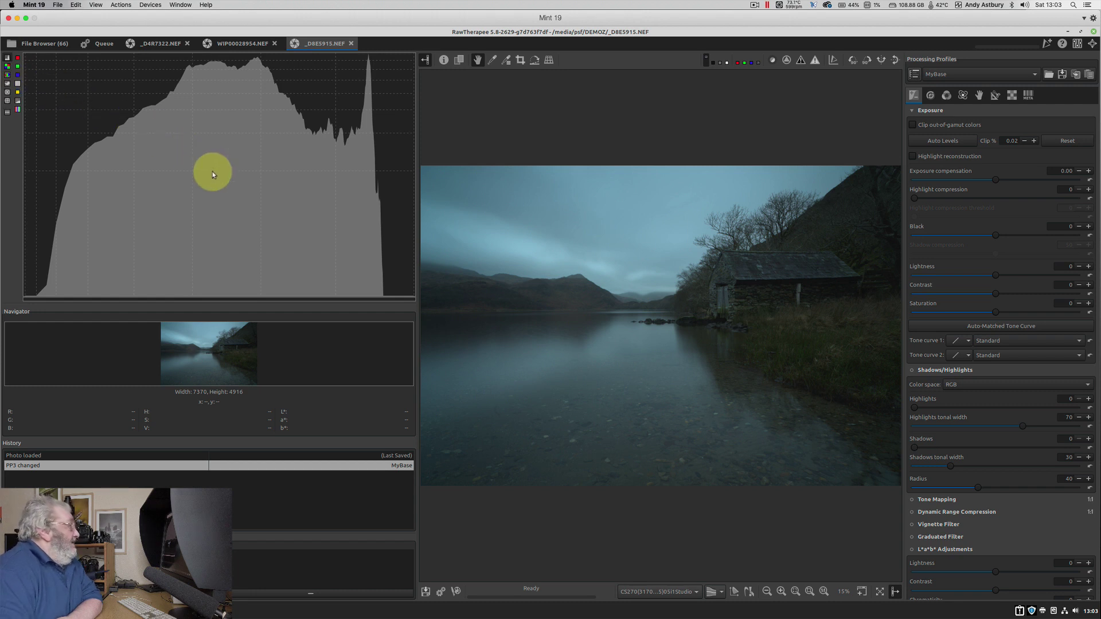
click(19, 83)
click(20, 68)
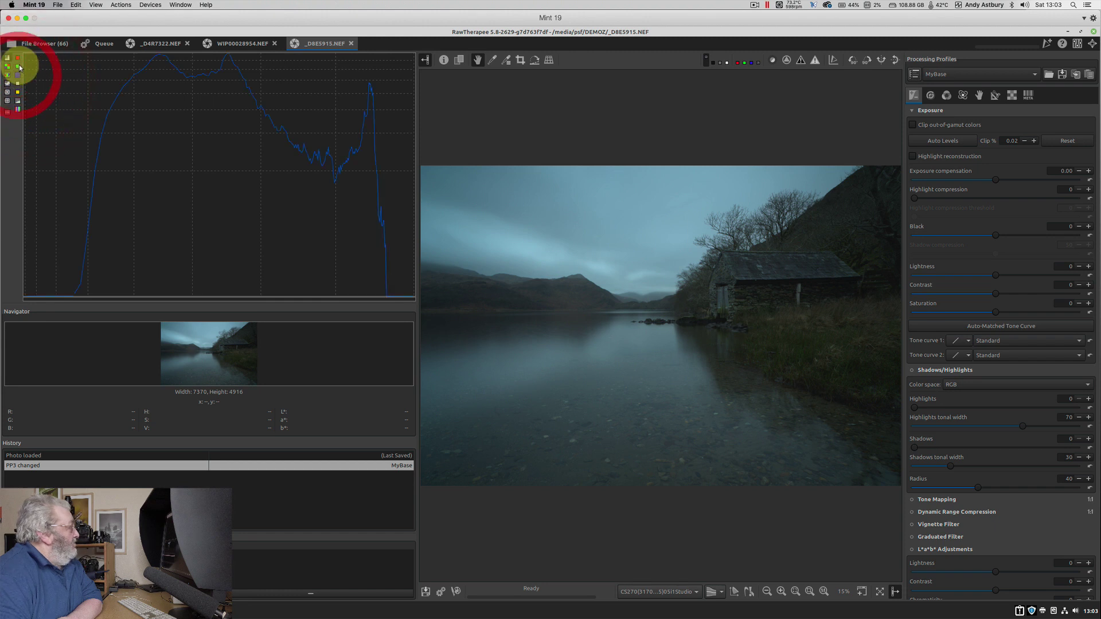
click(18, 66)
click(18, 58)
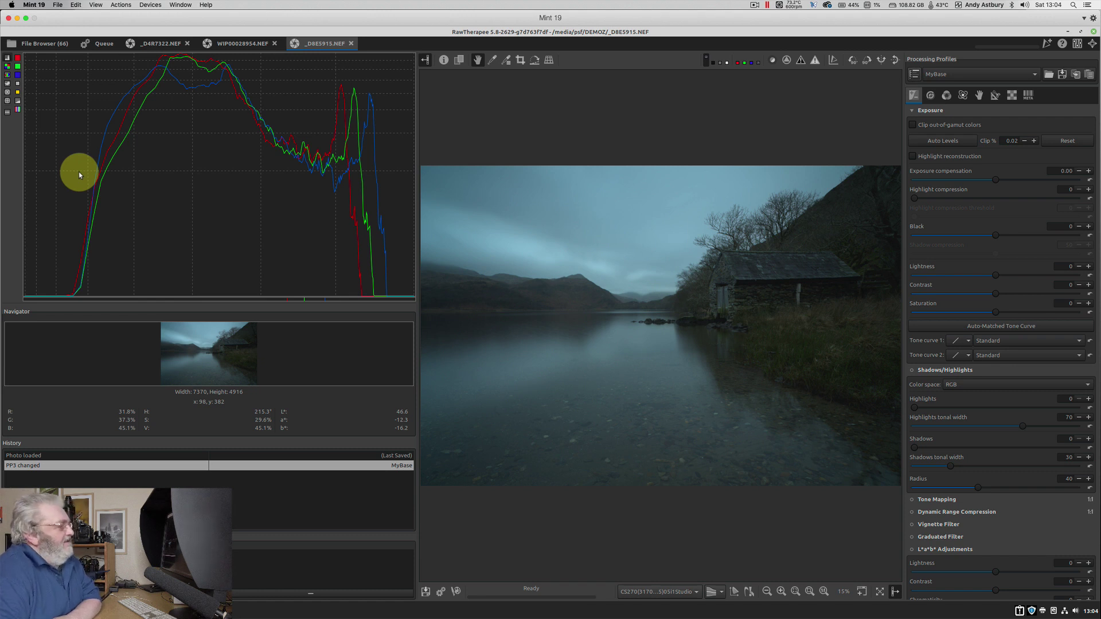
- Return the scope to the RGB waveform and enable Local Adjustments with one new spot
click(7, 84)
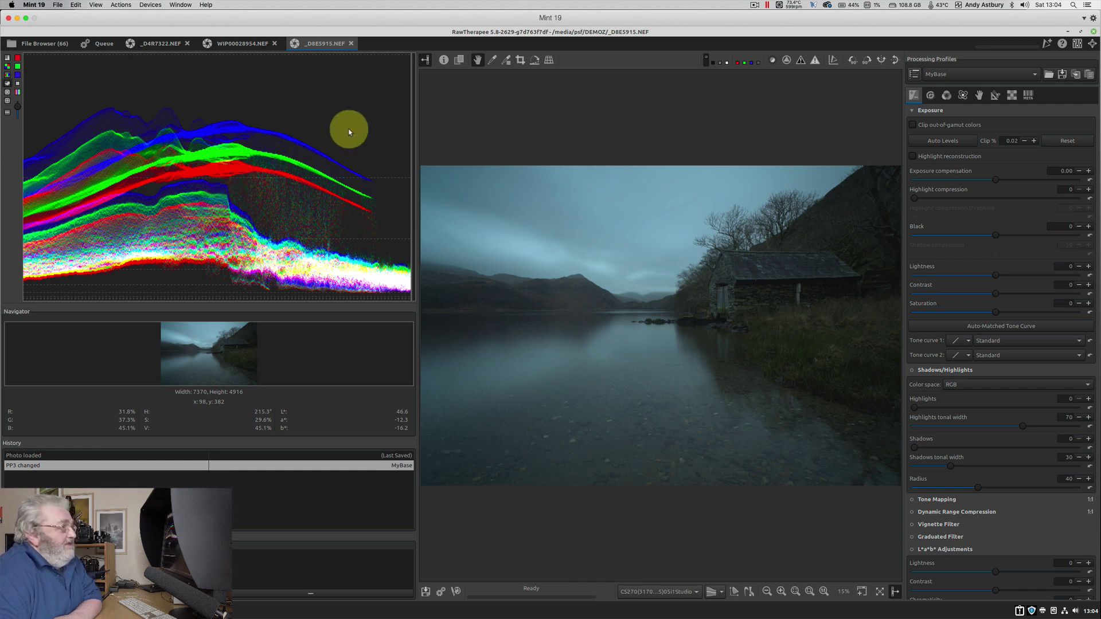
click(980, 98)
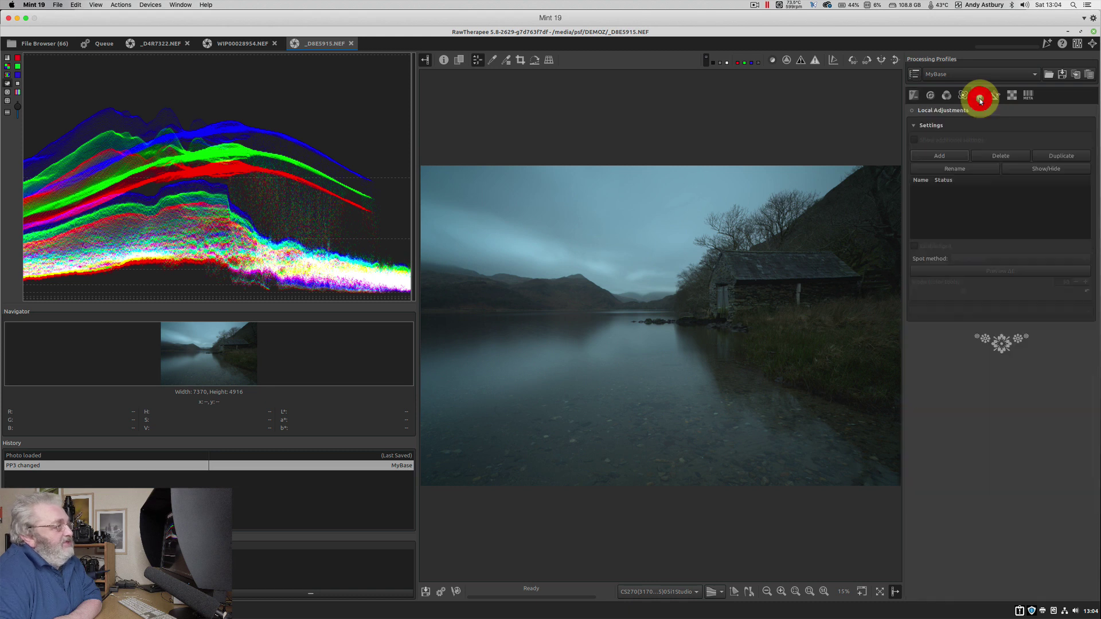
click(912, 111)
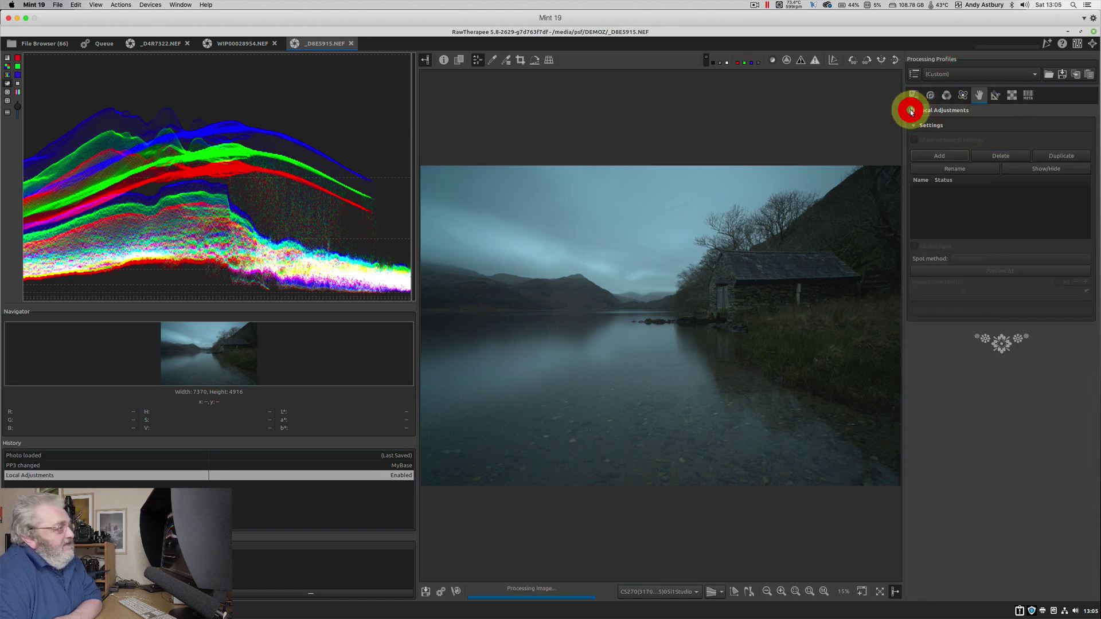
click(938, 155)
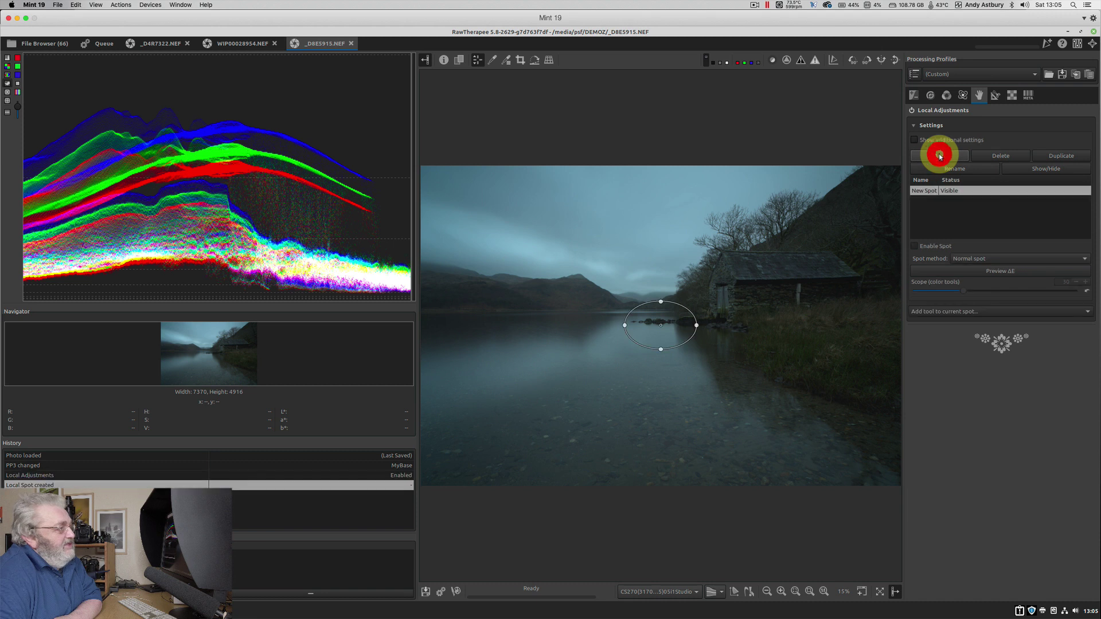
- Add the Color & Light tool to the new spot and set its Lightness to 432
click(976, 310)
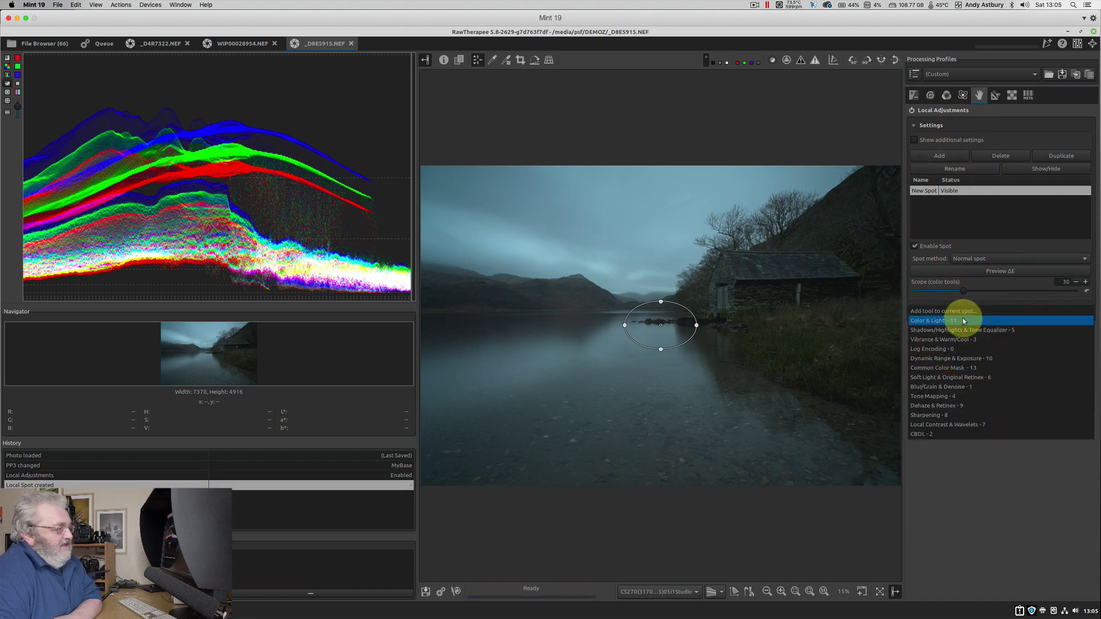
click(963, 322)
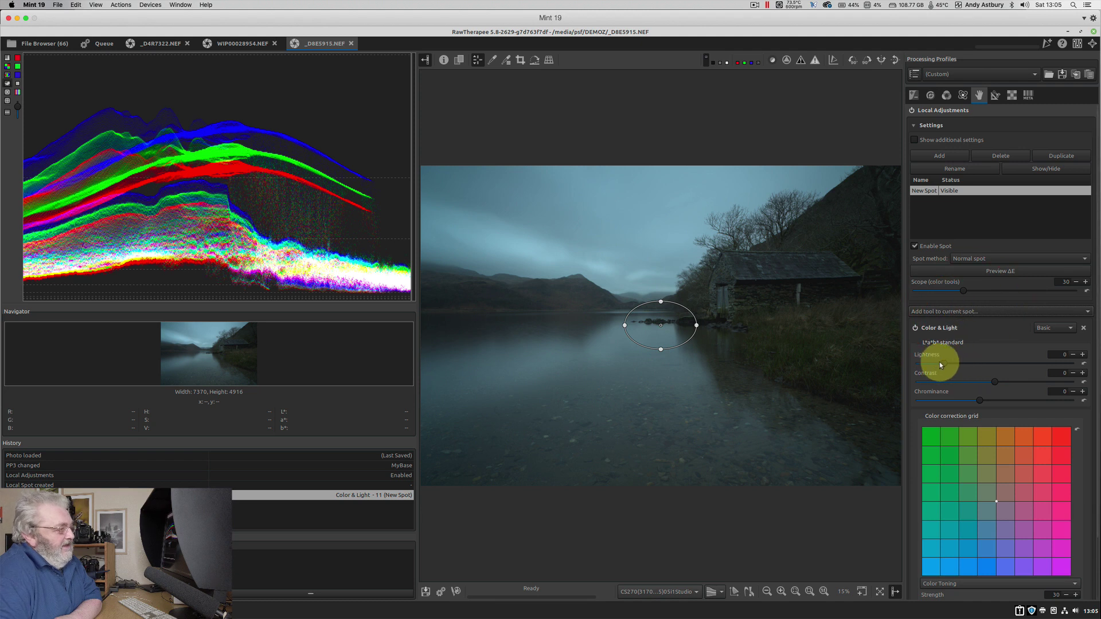
drag(944, 363, 1052, 369)
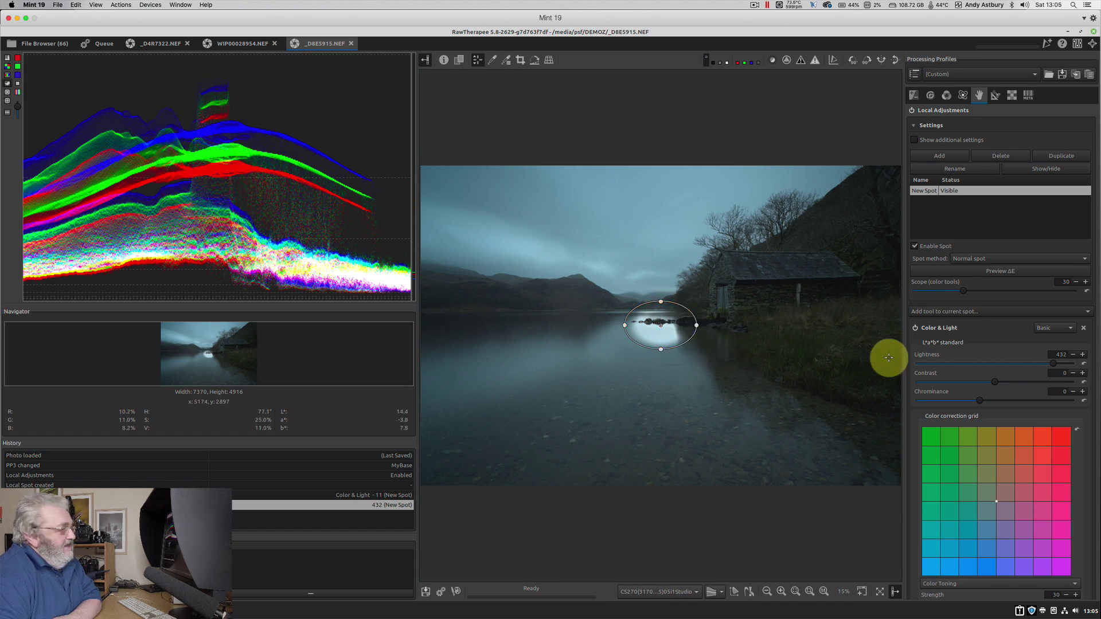
- Move the spot from the water to the grass bank beside the boathouse, disabling and re-enabling it at both positions to compare the waveform
click(915, 246)
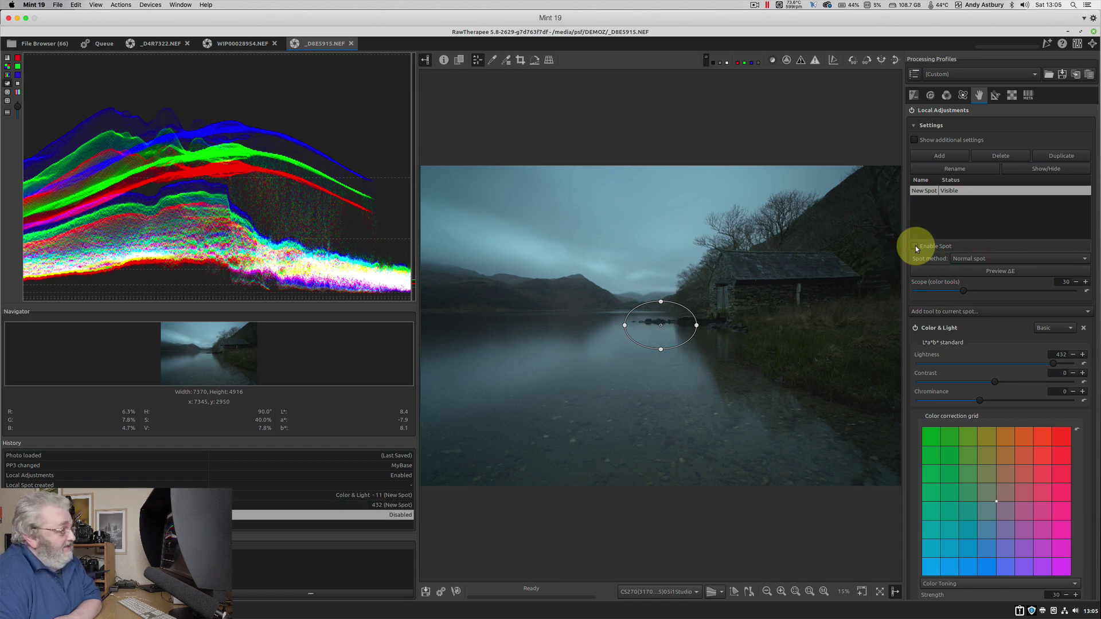
click(915, 246)
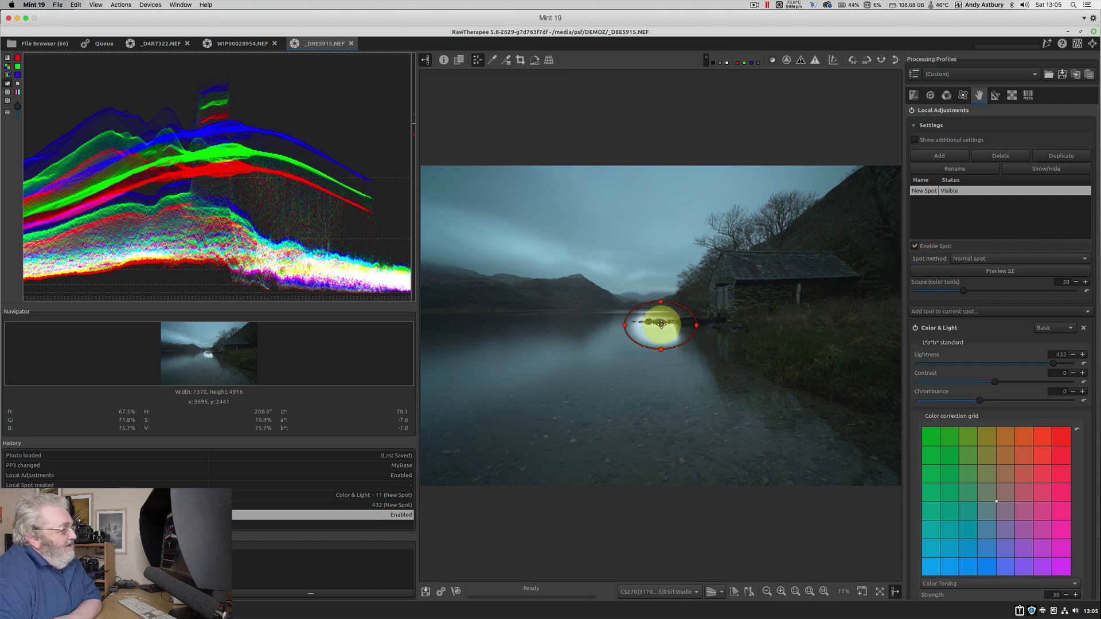
drag(661, 325, 848, 313)
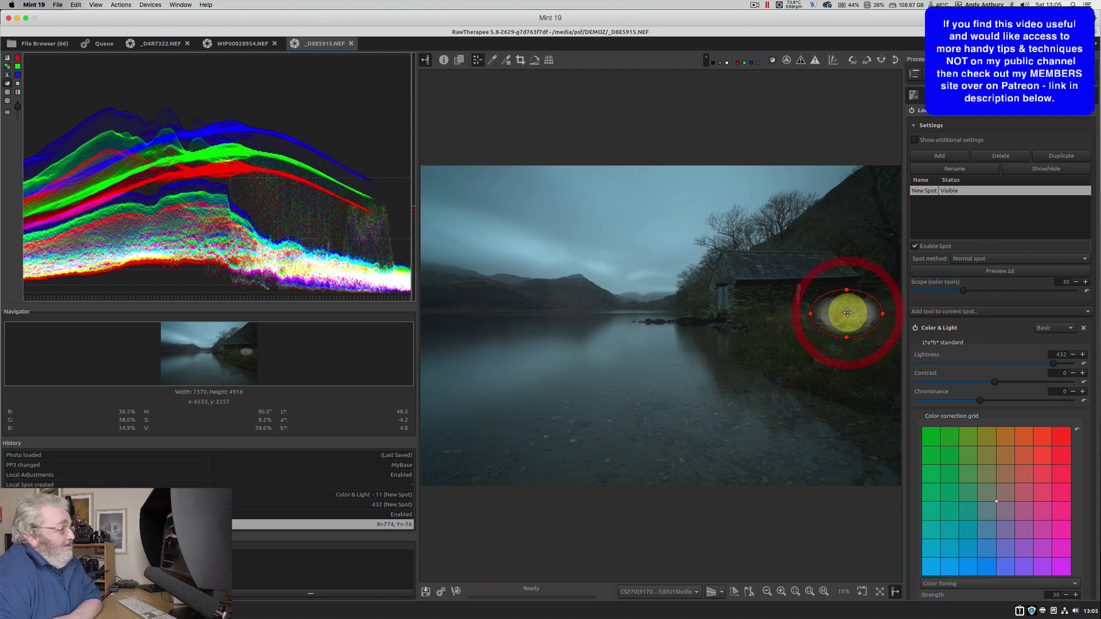
click(915, 247)
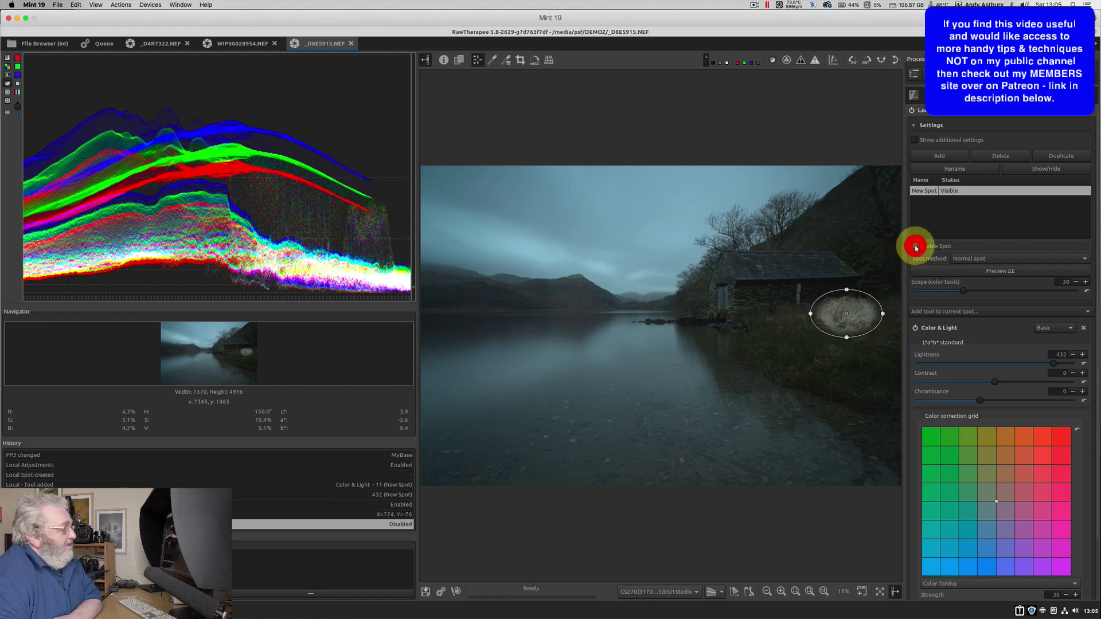
click(916, 247)
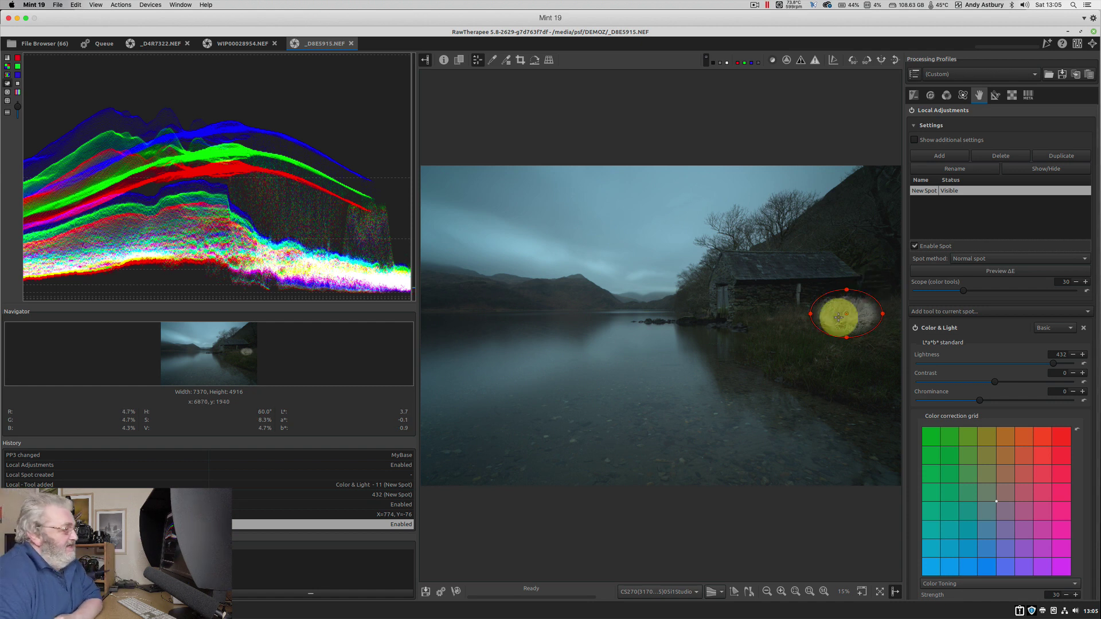
- Move the spot into the sky above the distant hills at the far side of the lake, and delete it
drag(848, 314, 487, 230)
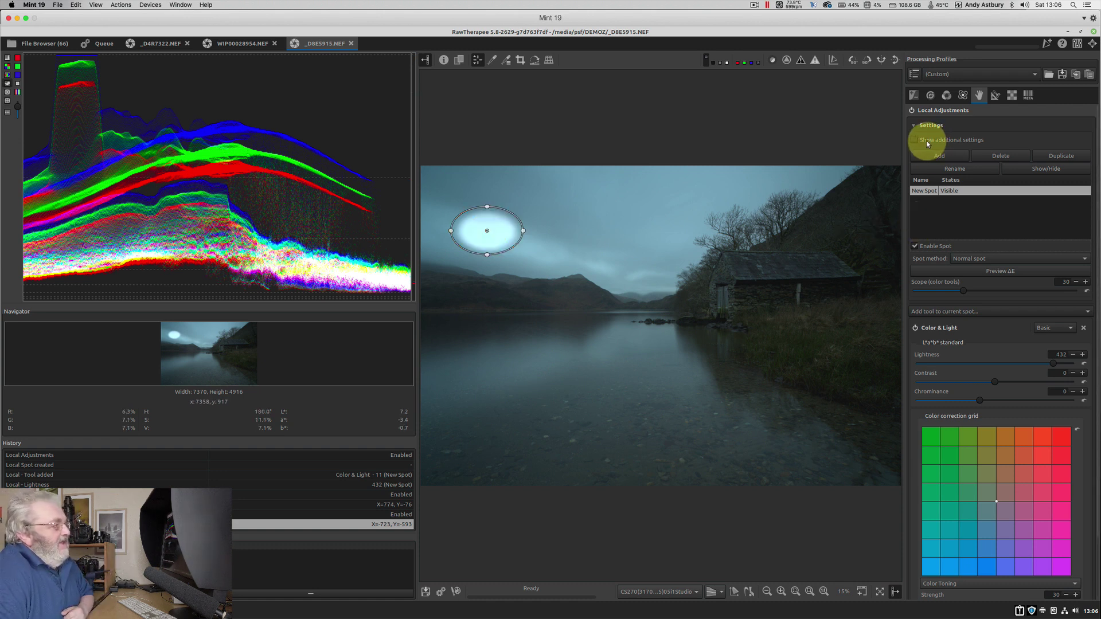
click(995, 154)
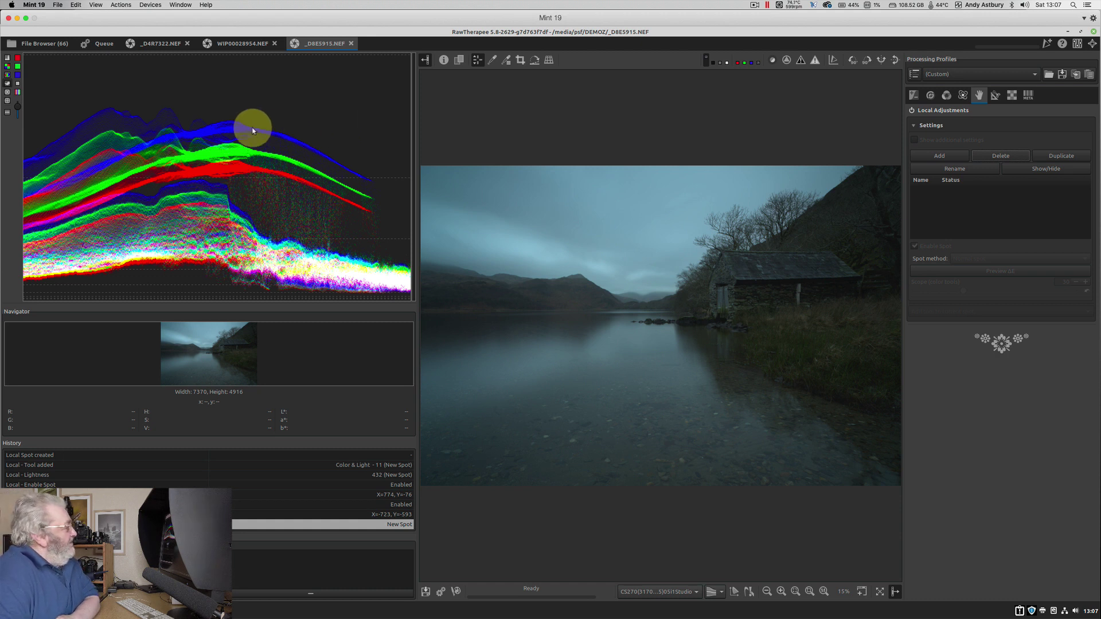
- Hide the waveform's blue, green and red channels to examine its scale lines, and show all three channels again
click(17, 74)
click(18, 67)
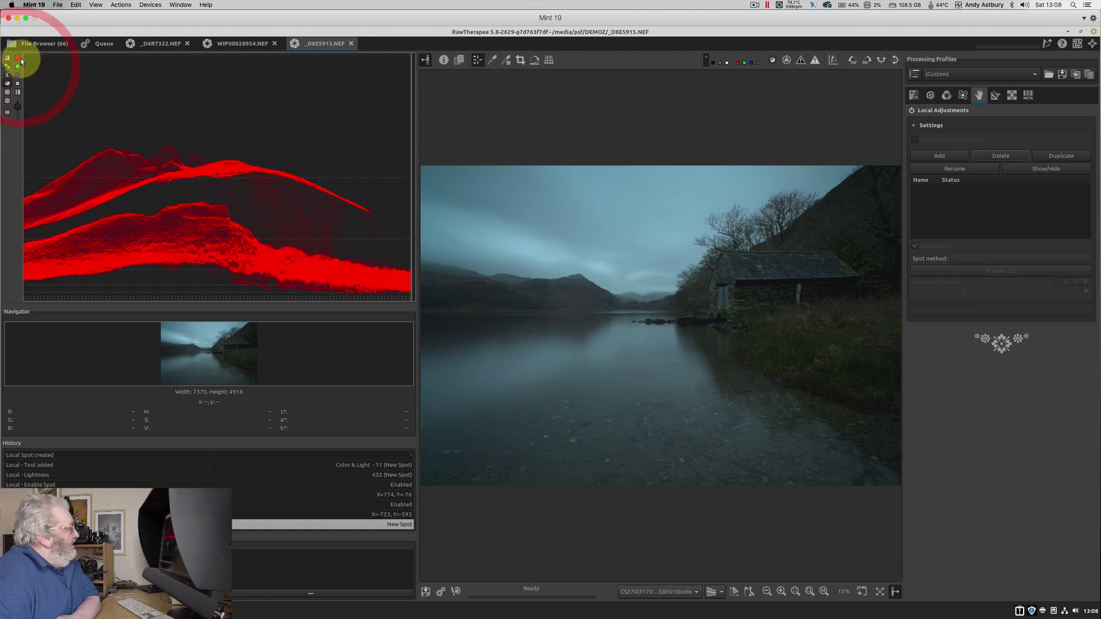
click(17, 57)
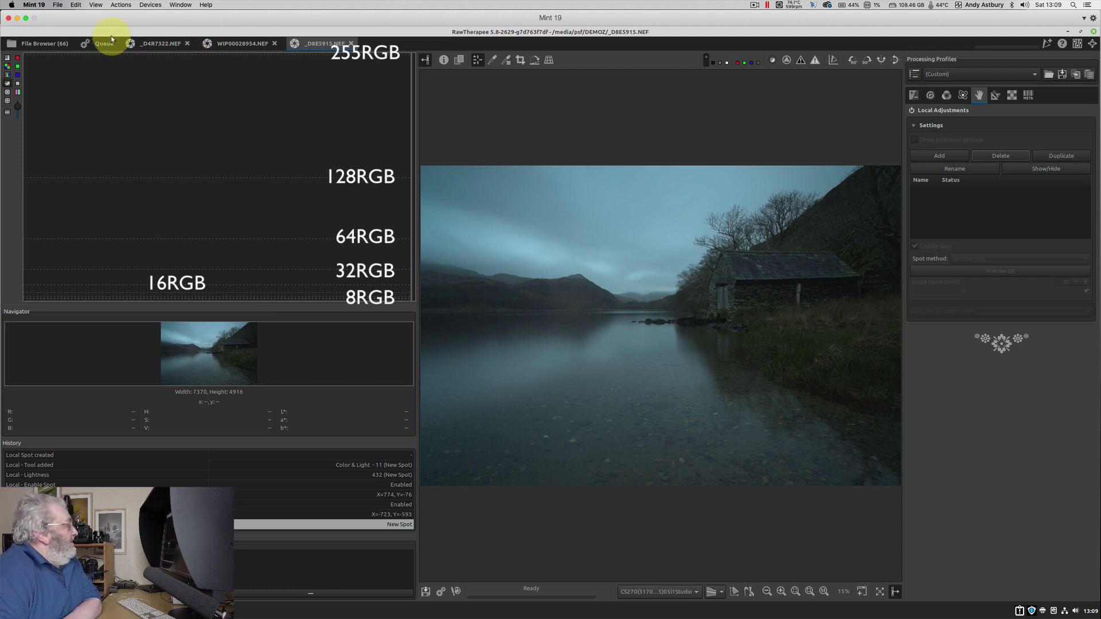
click(18, 67)
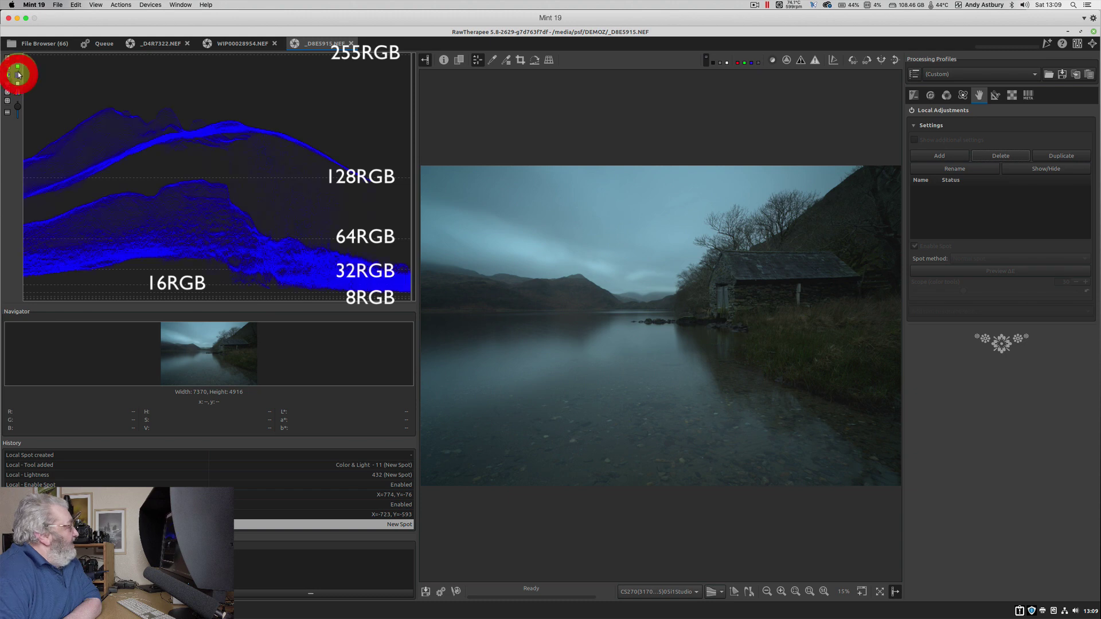
click(18, 66)
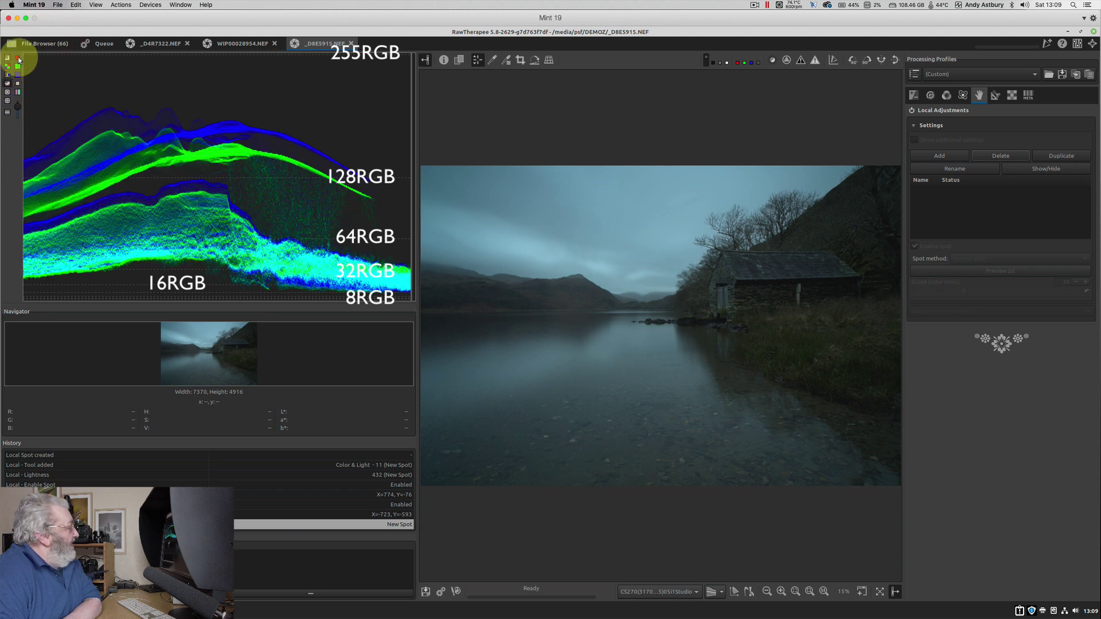
click(18, 59)
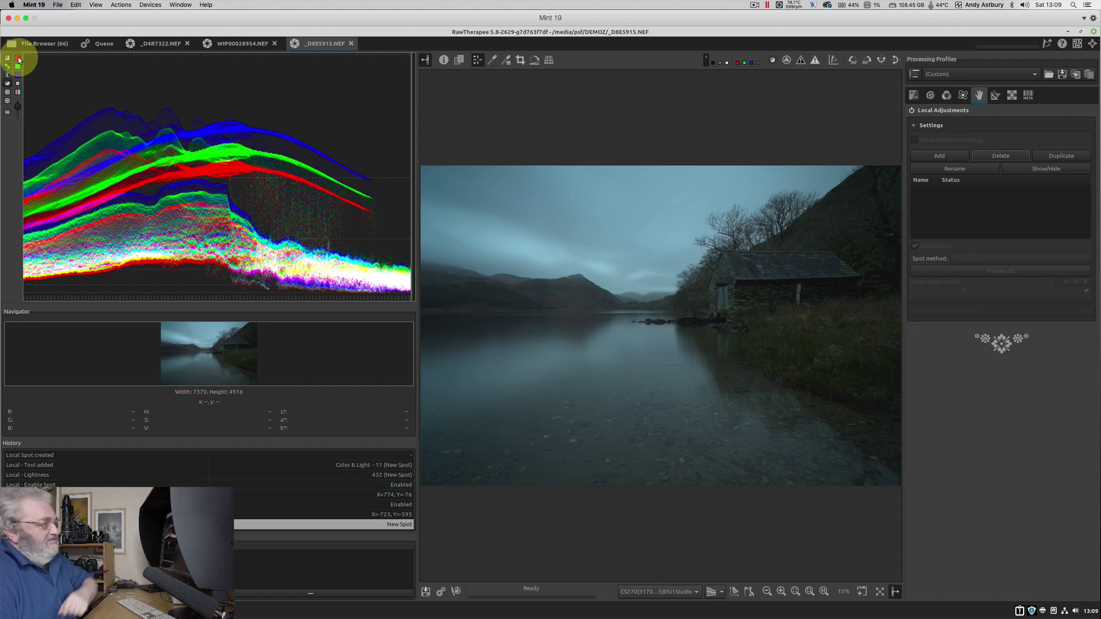
- Apply the MyBase profile to the portrait _D4R7322.NEF and switch its scope from the vectorscope to the waveform
click(163, 47)
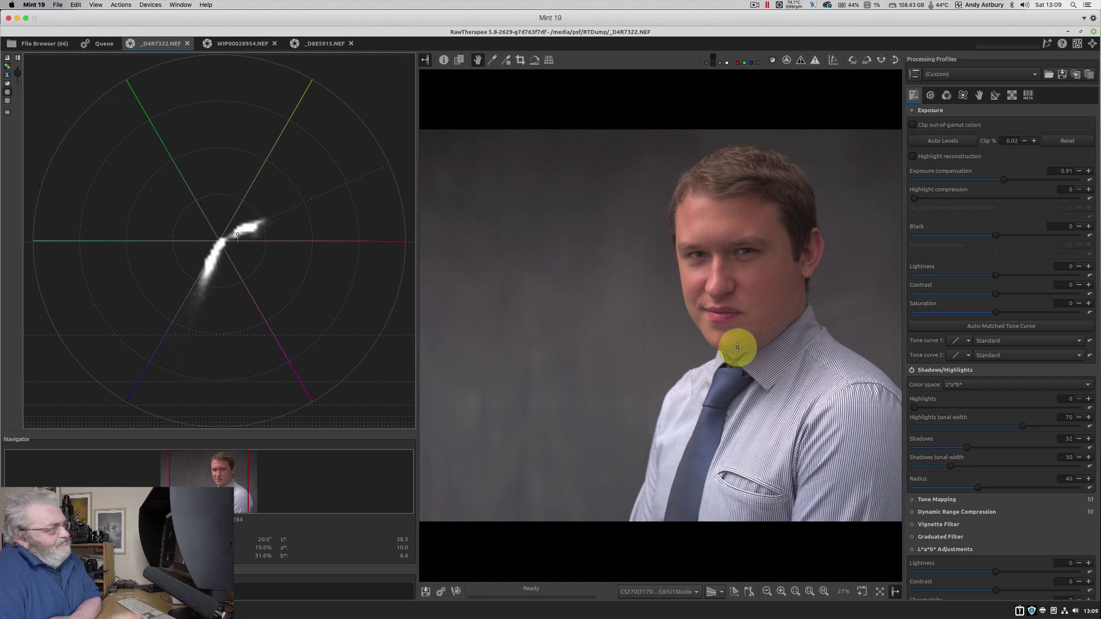
click(938, 75)
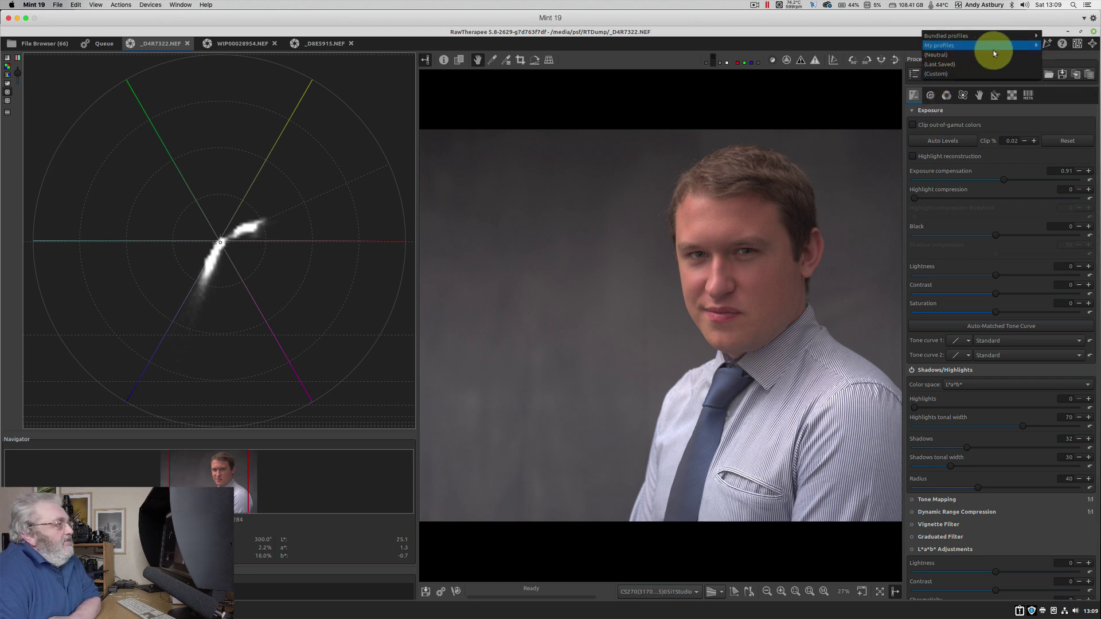
mouse_move(1034, 44)
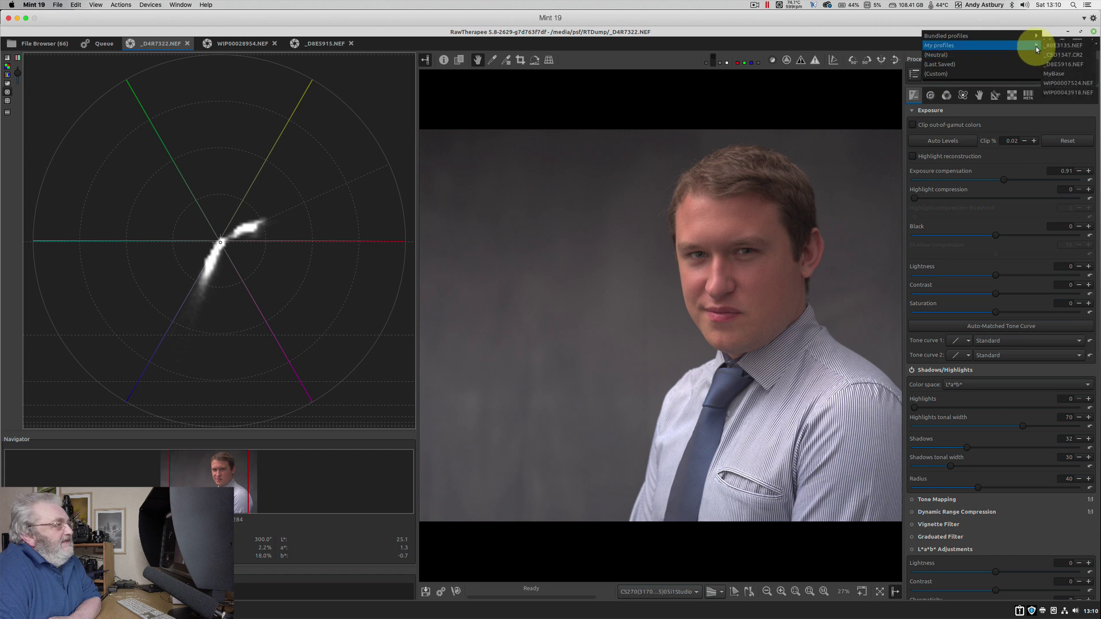
click(1053, 73)
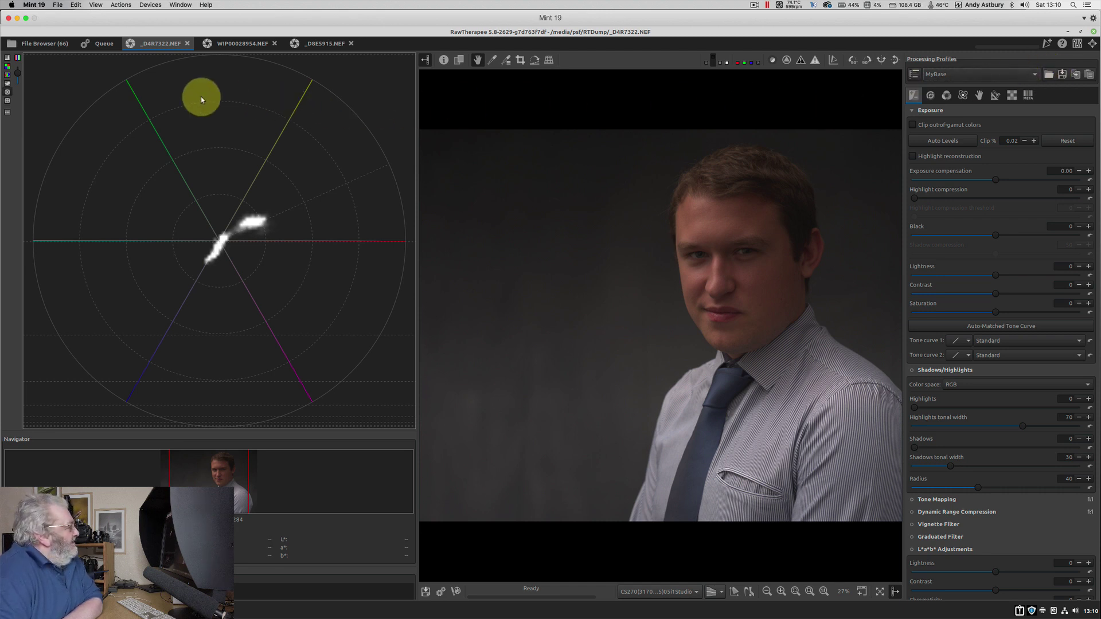
click(7, 83)
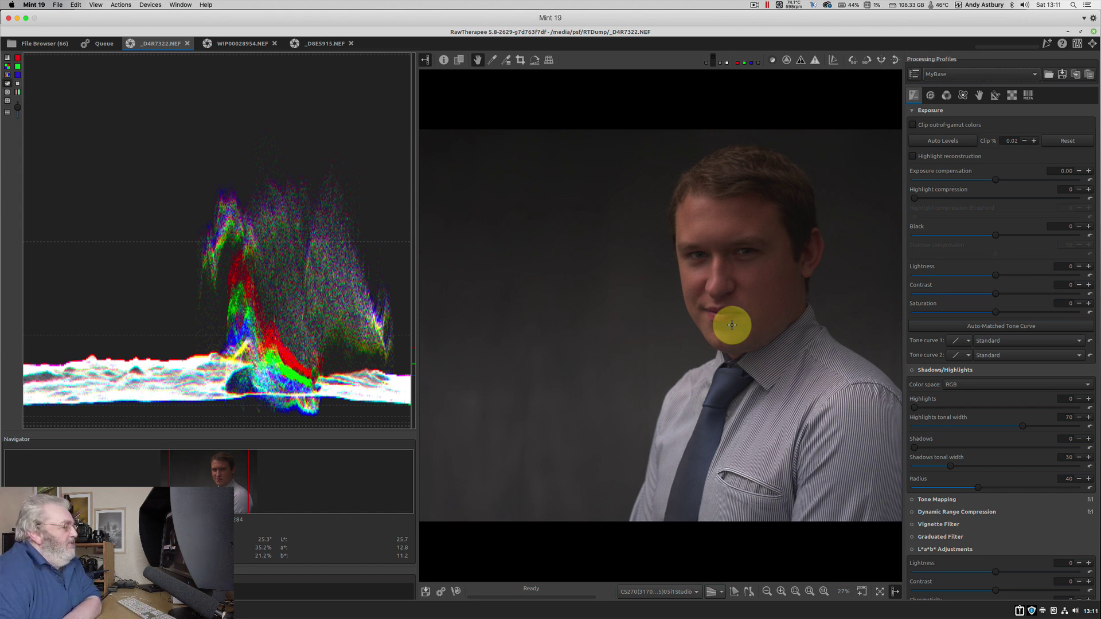
- Set the white balance from the grey backdrop beside the man's face, using a picker size of 32
click(492, 60)
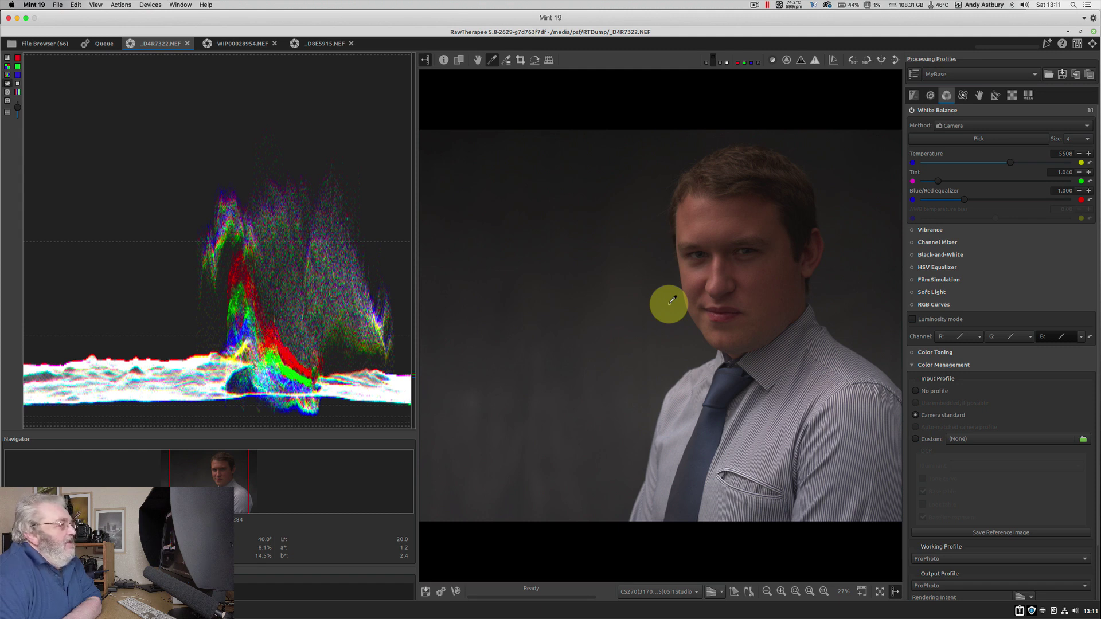
click(1078, 139)
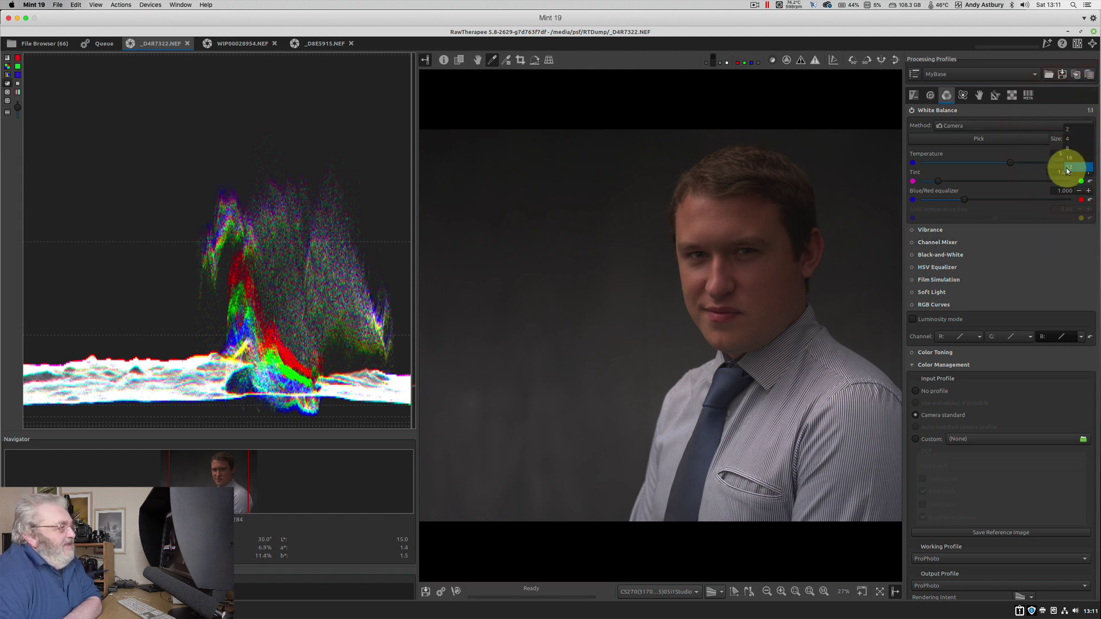
click(1068, 169)
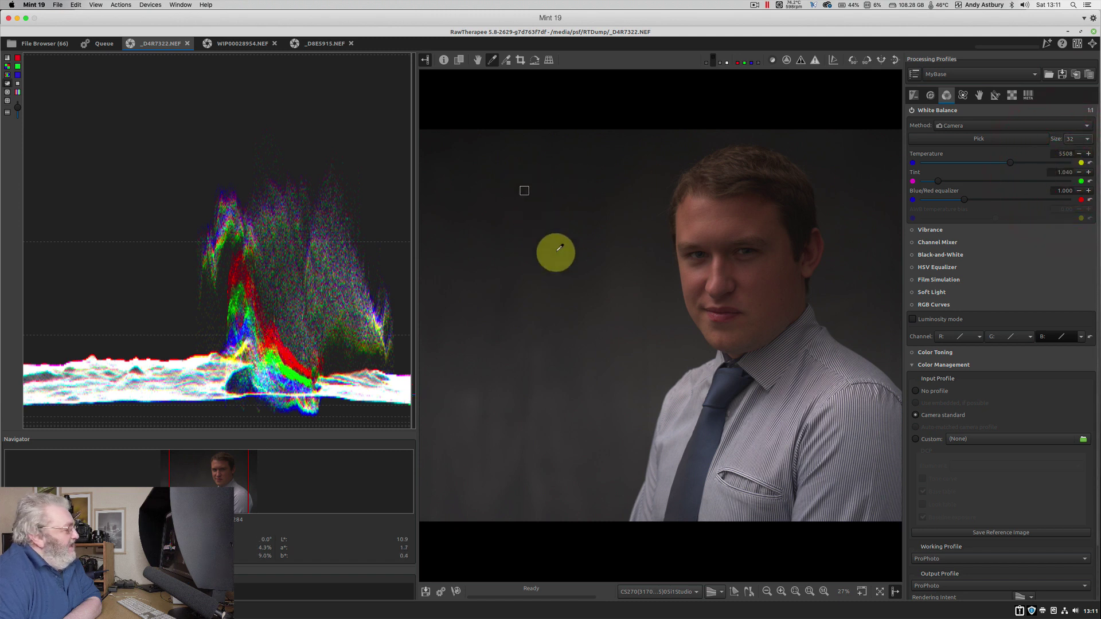
click(593, 280)
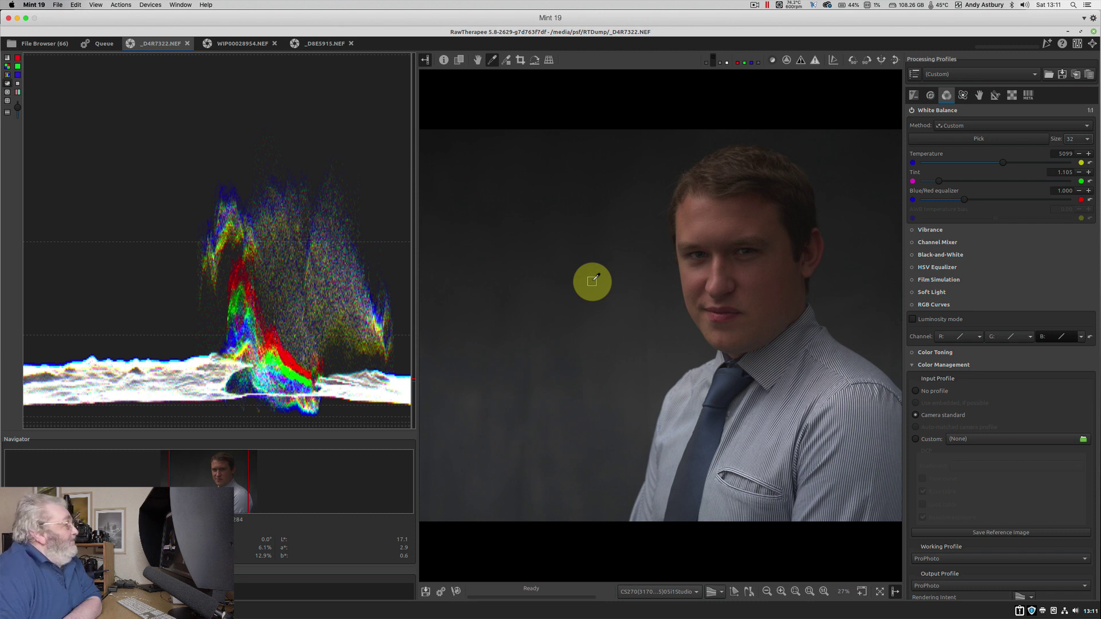
- Place a lockable color picker on the grey backdrop beside the man's face to read its RGB values
click(507, 60)
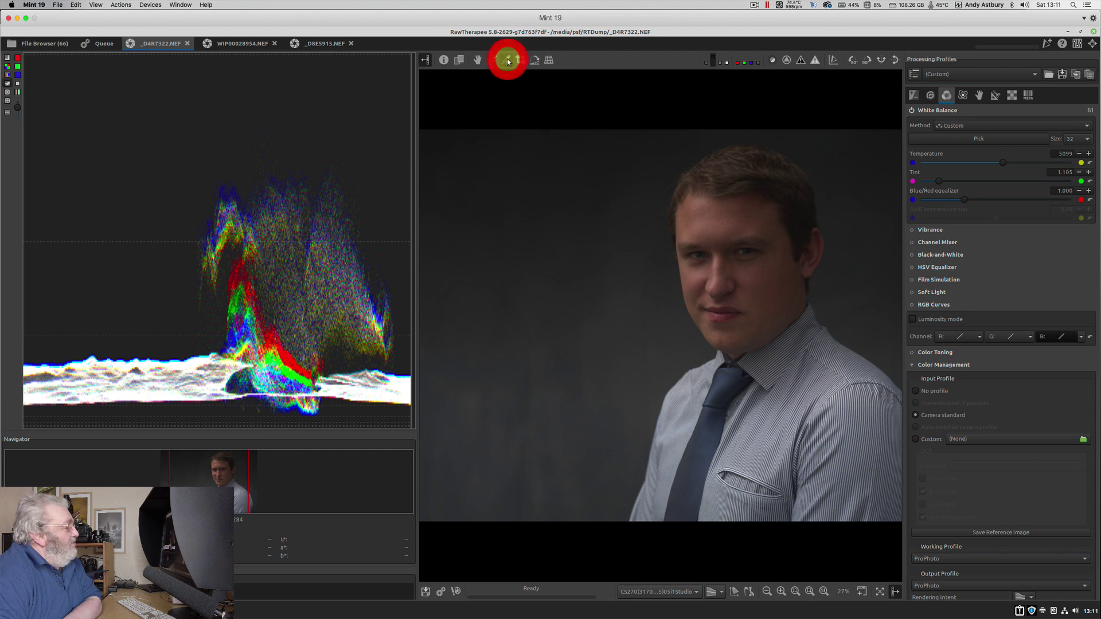
click(608, 288)
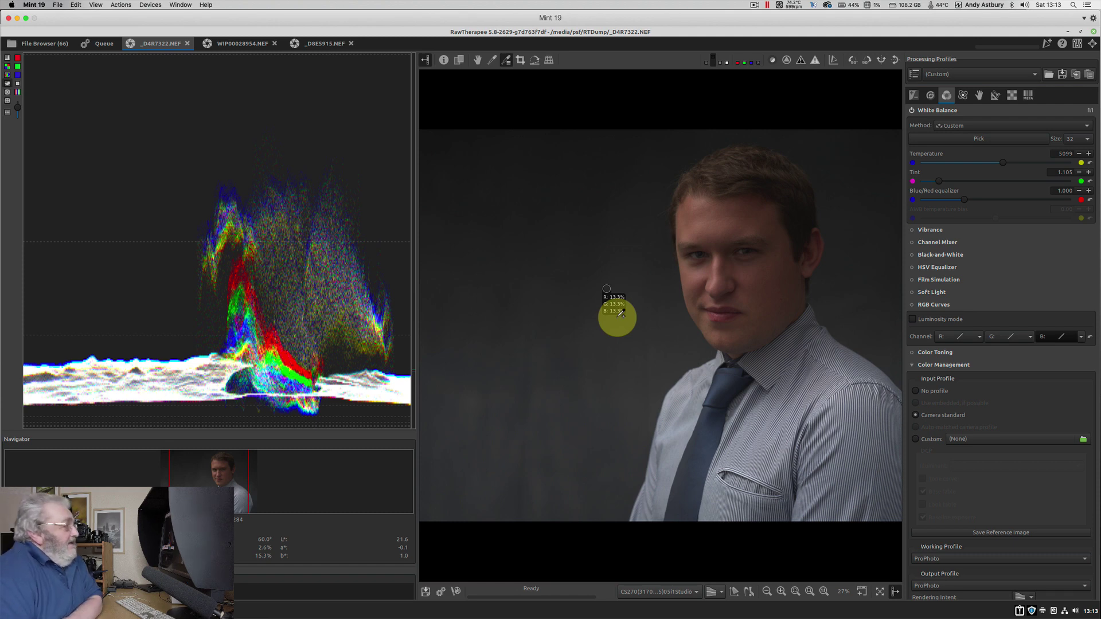
- Reapply the MyBase profile to the portrait and remove the color picker from the backdrop
click(940, 74)
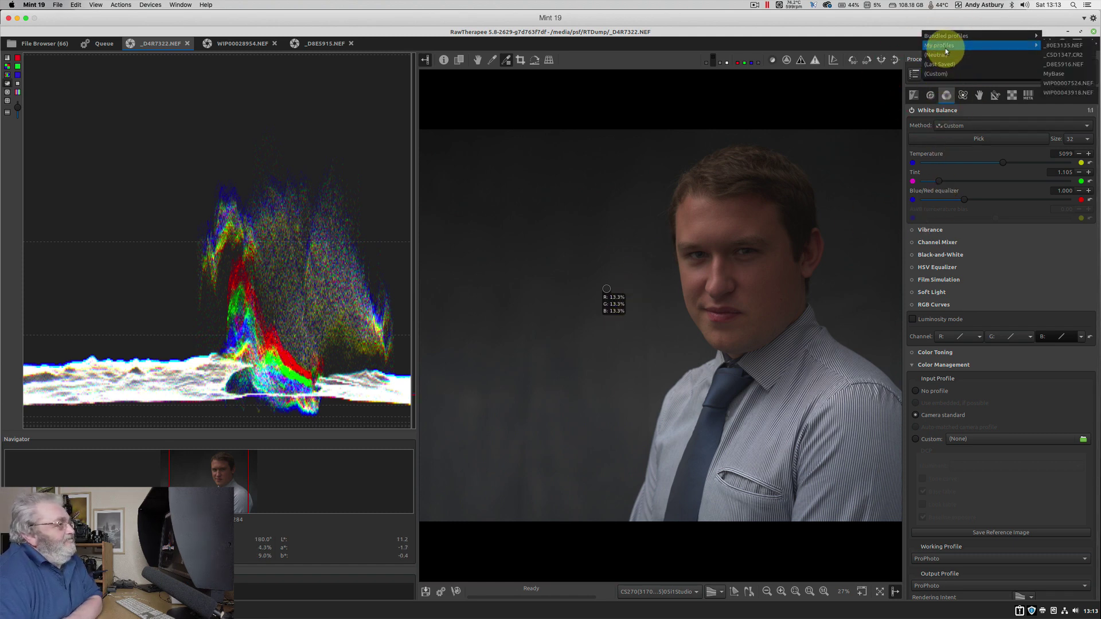
click(943, 44)
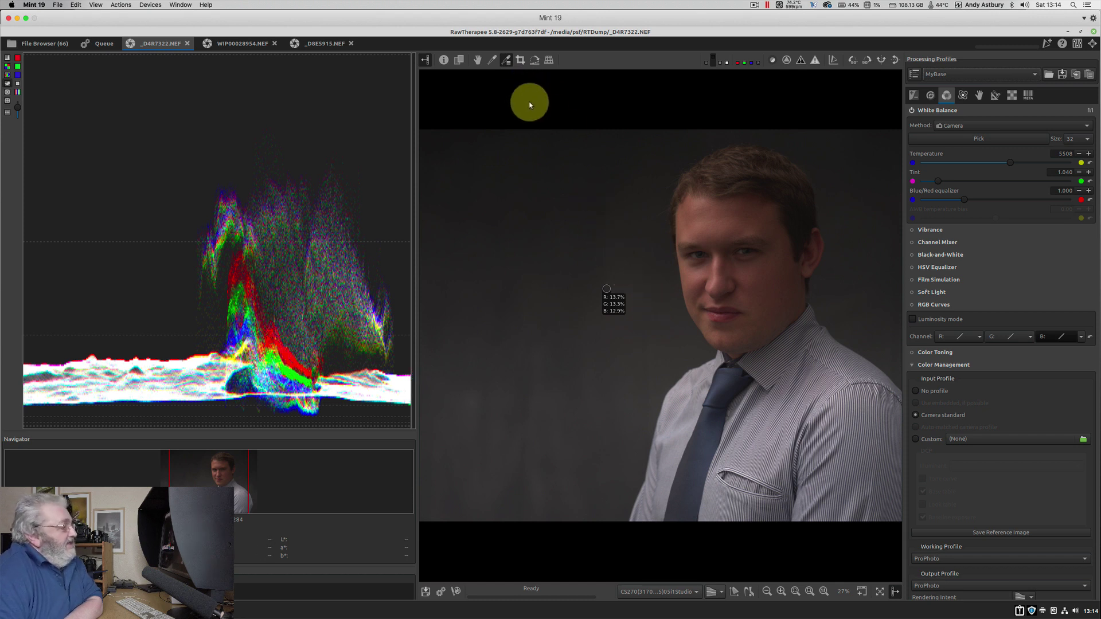
click(610, 303)
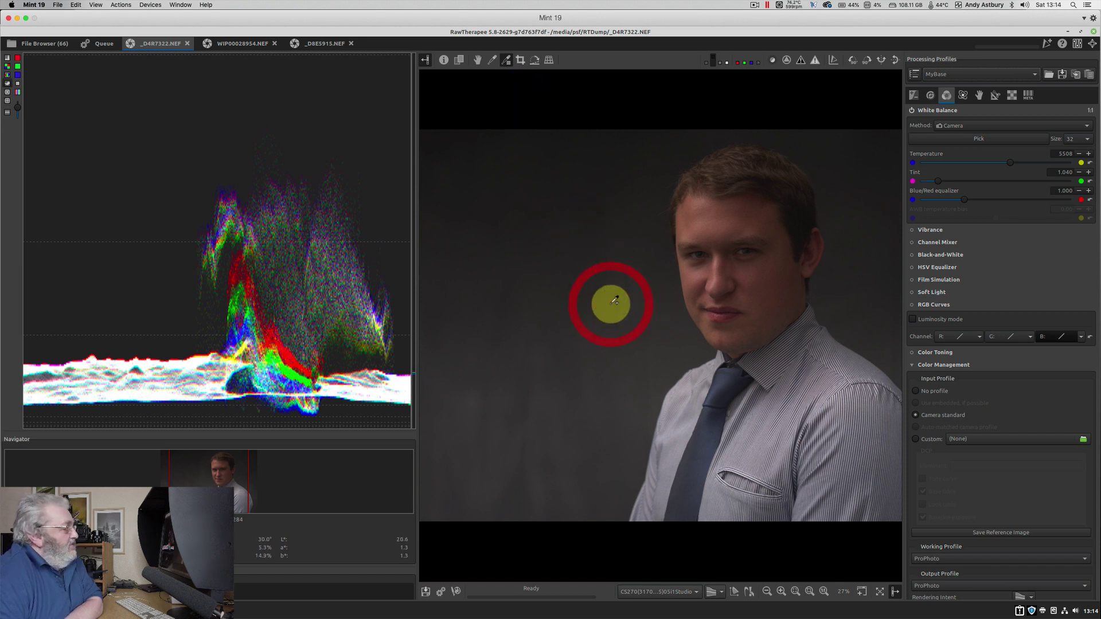
right_click(610, 304)
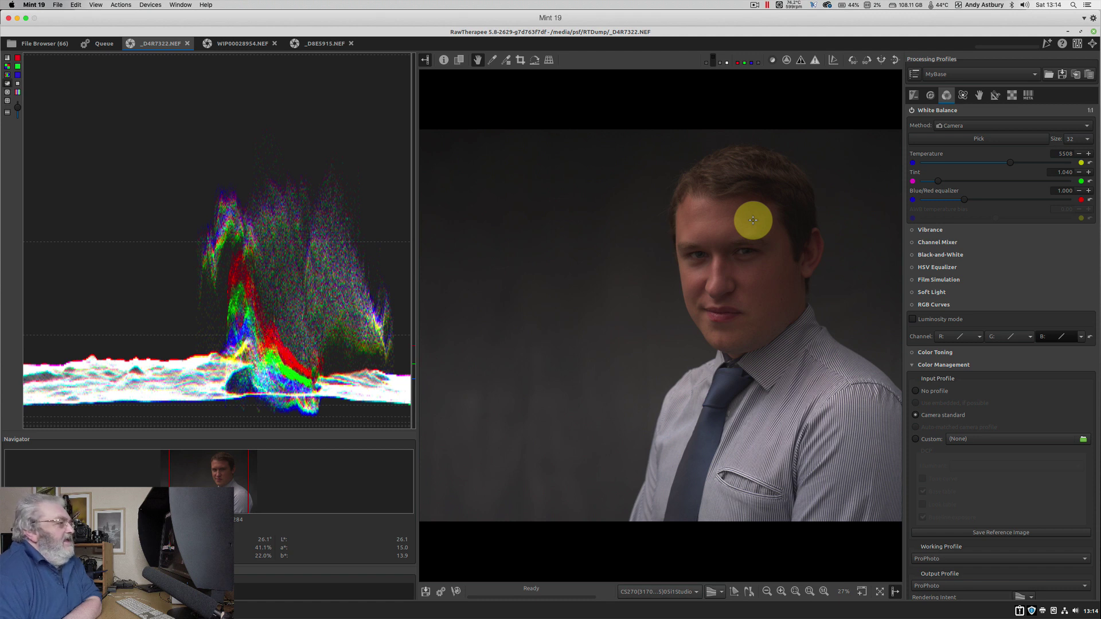
- Set the exposure compensation to 0.23, and enable Shadows/Highlights with shadows at 24
click(912, 95)
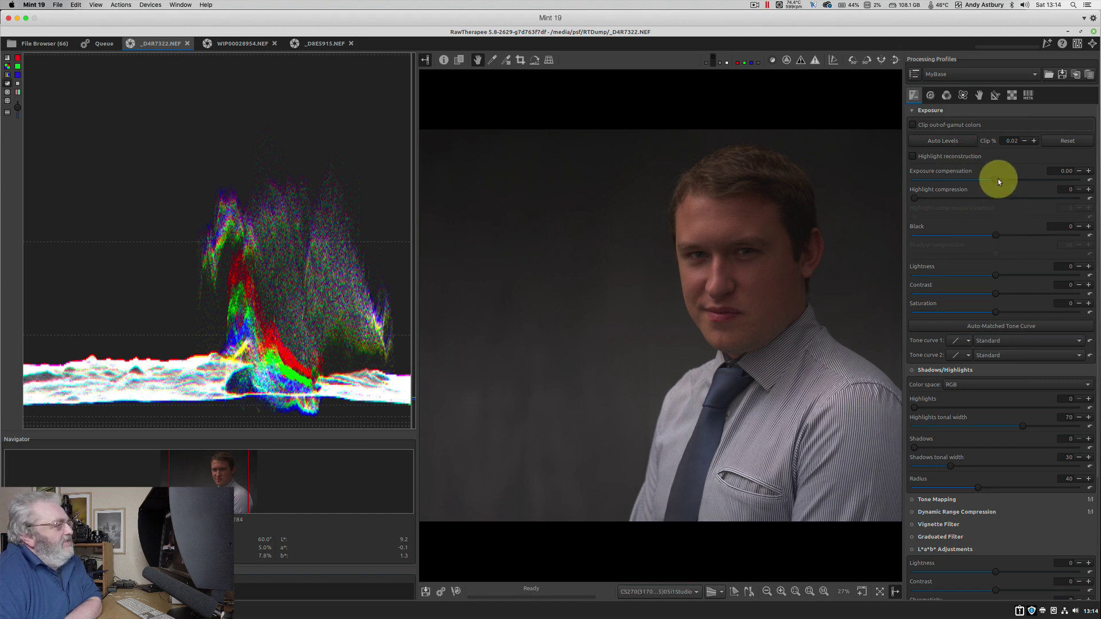
drag(996, 182, 1000, 182)
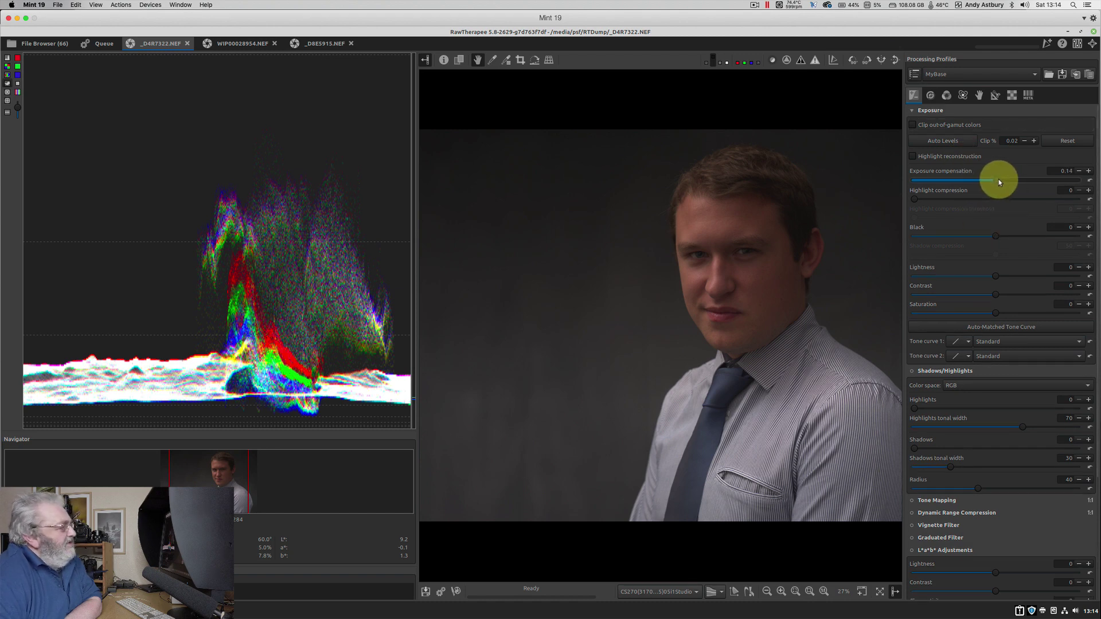
drag(999, 178, 997, 179)
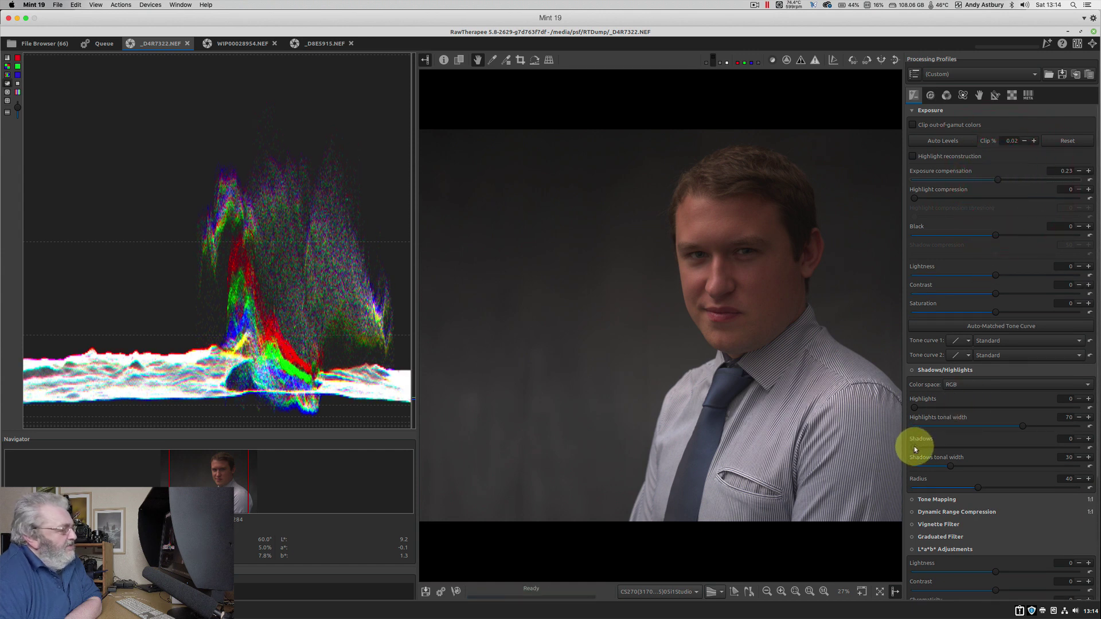
drag(915, 450, 934, 453)
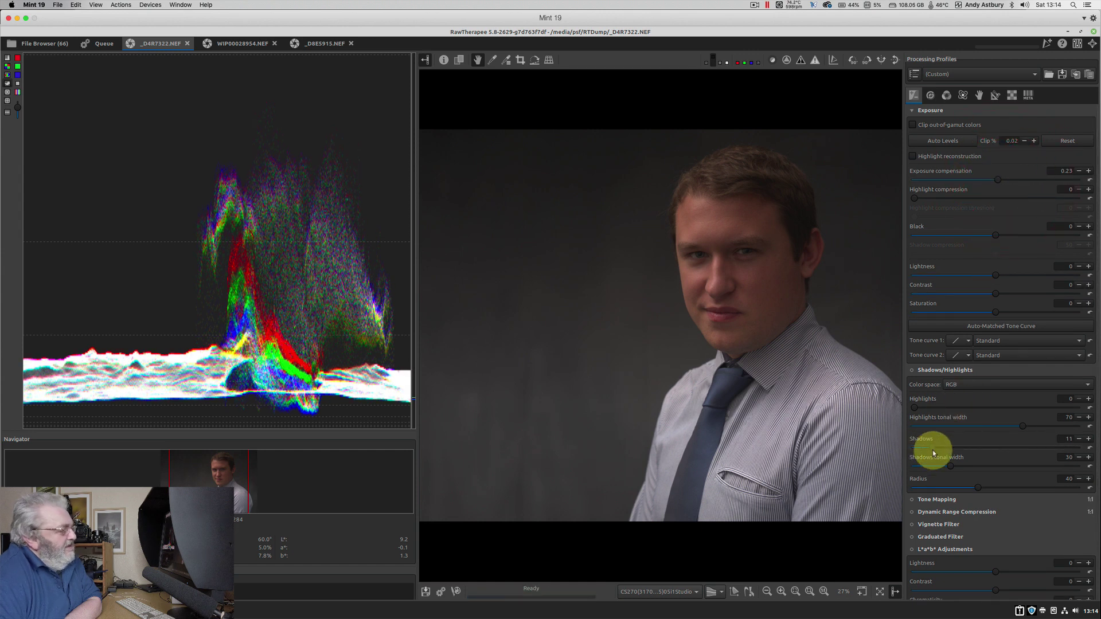
click(912, 370)
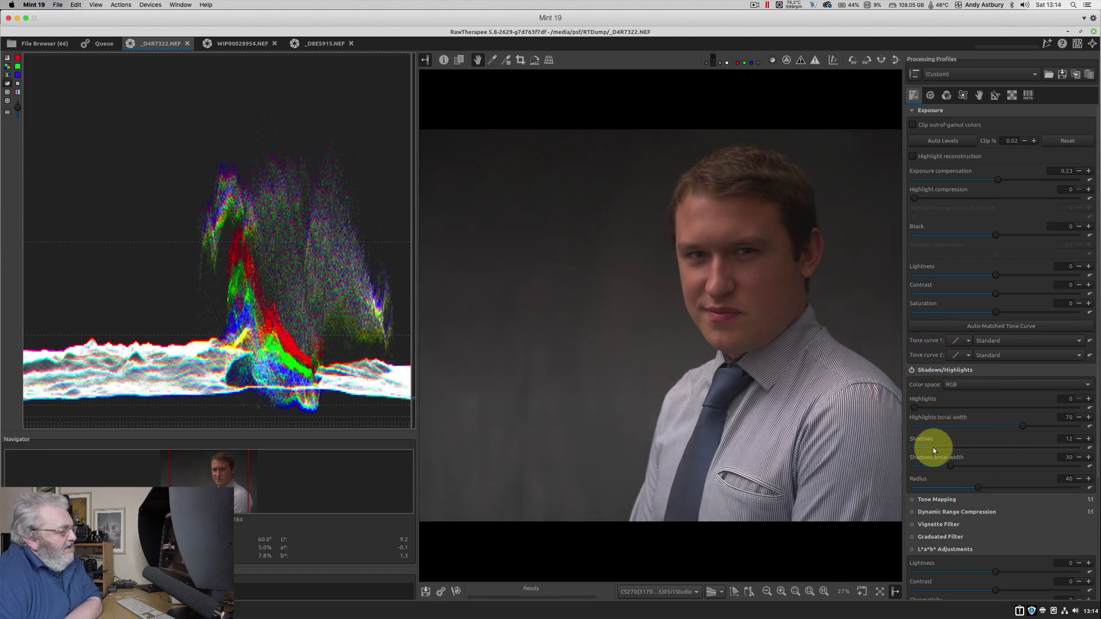
drag(934, 449, 953, 450)
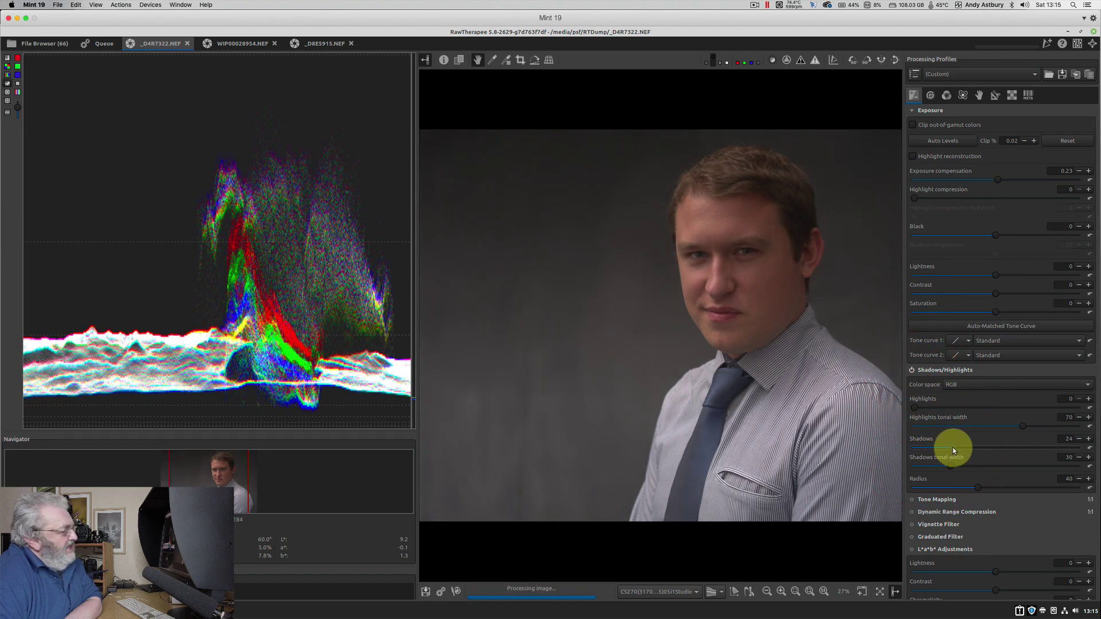
click(953, 450)
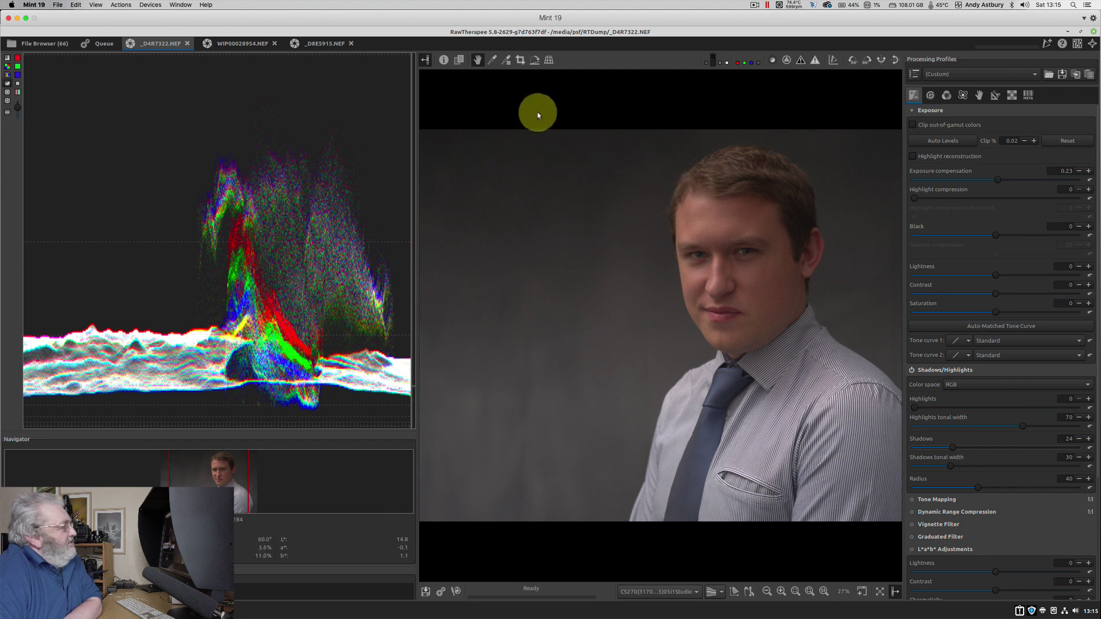
- Place a lockable color picker on the man's forehead and enlarge its sampling circle
click(506, 60)
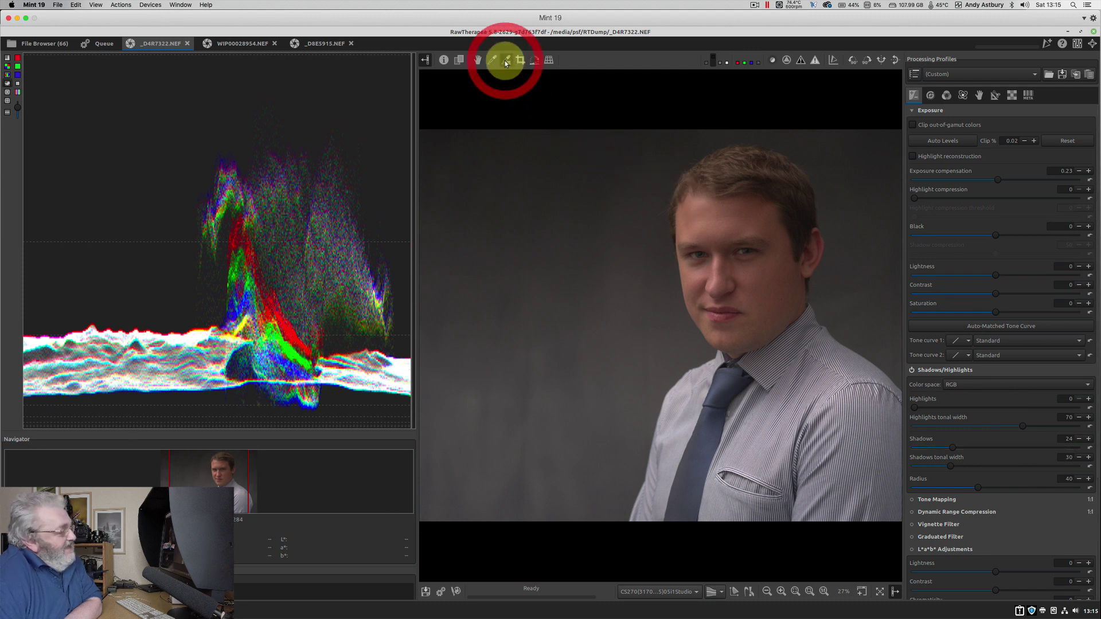
click(708, 226)
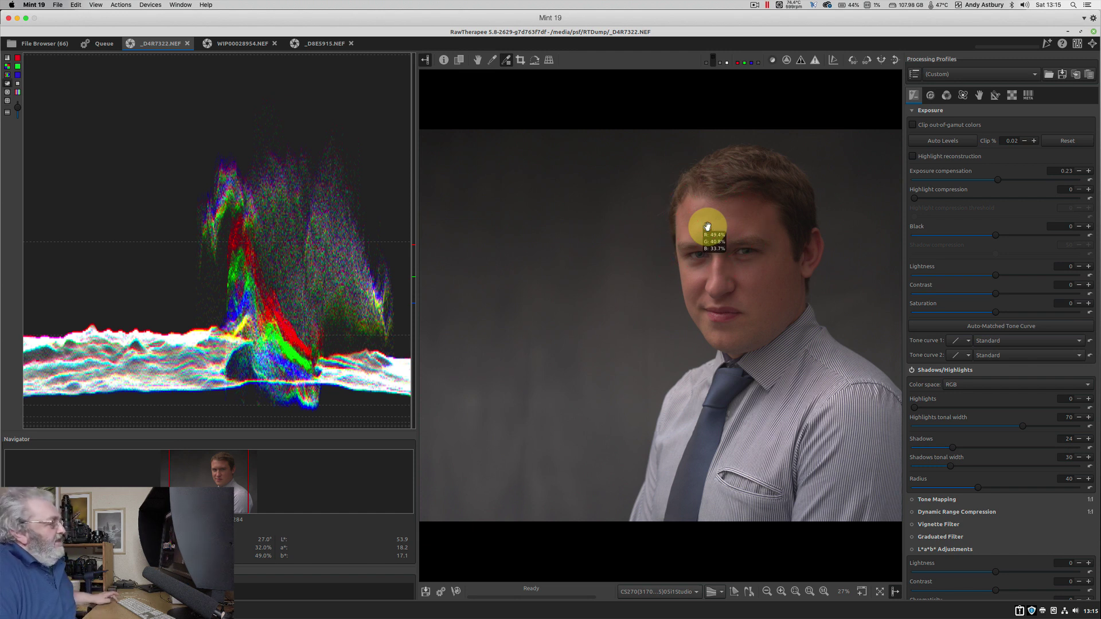
click(707, 226)
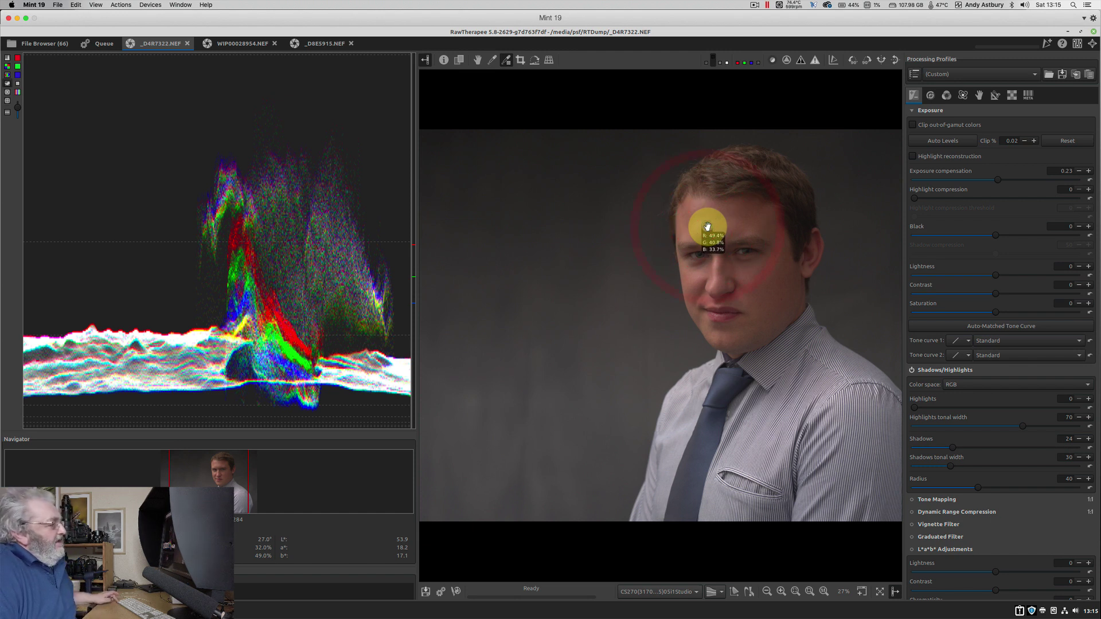
click(708, 227)
click(707, 227)
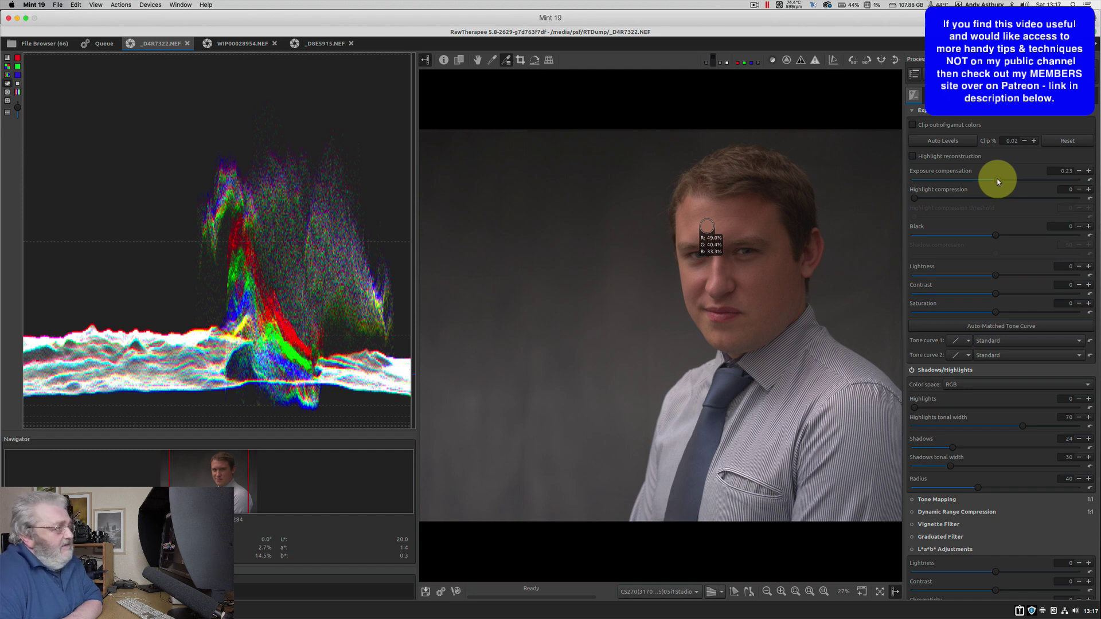
- Set the exposure compensation to 1.72 and remove the color picker from the forehead
drag(997, 182, 1007, 180)
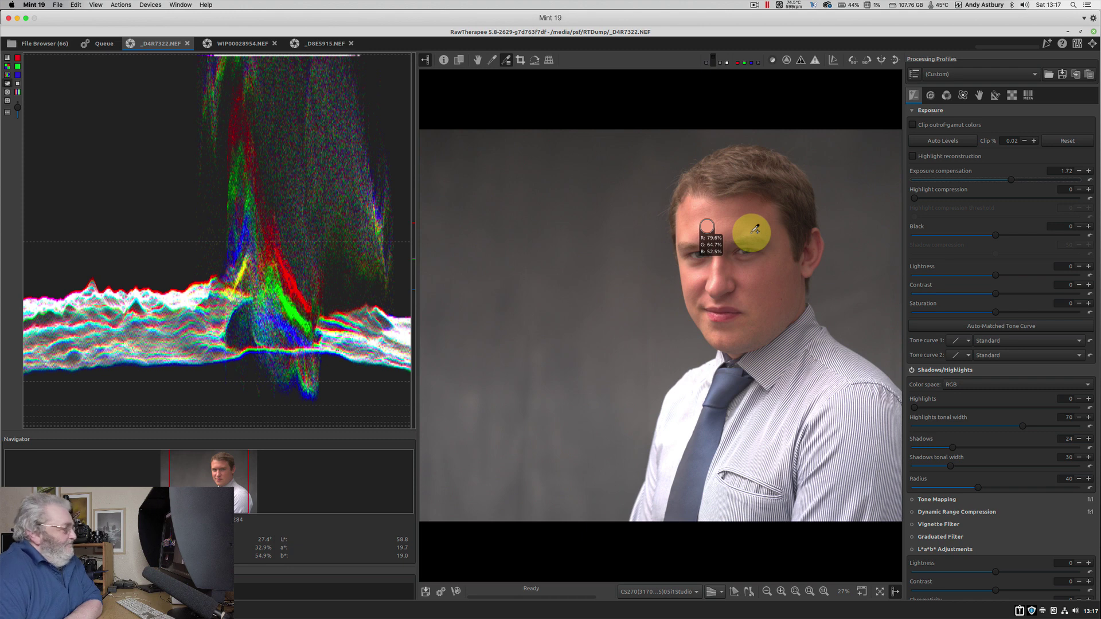
right_click(705, 231)
right_click(705, 232)
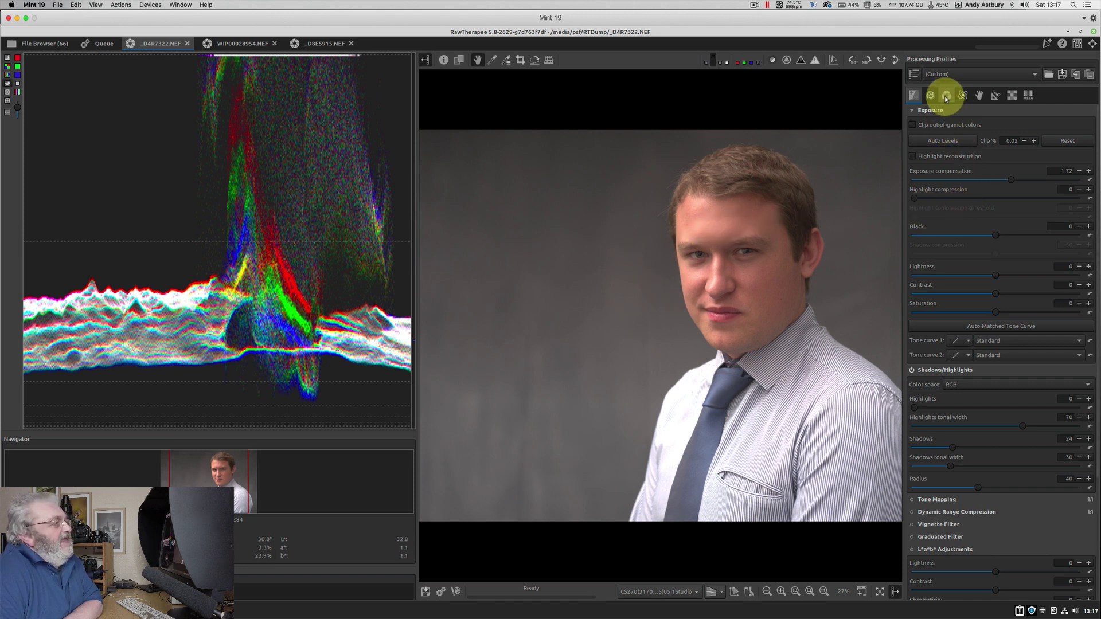
- Unlock the crop ratio and crop the portrait to a forehead skin patch about 369 by 145 pixels
click(522, 61)
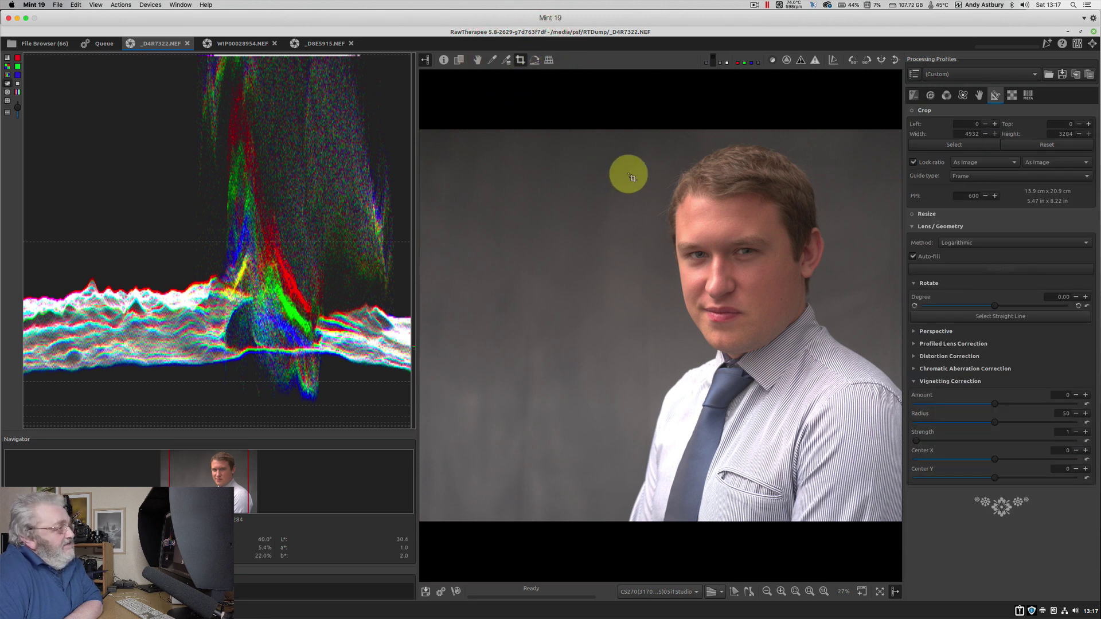
click(914, 164)
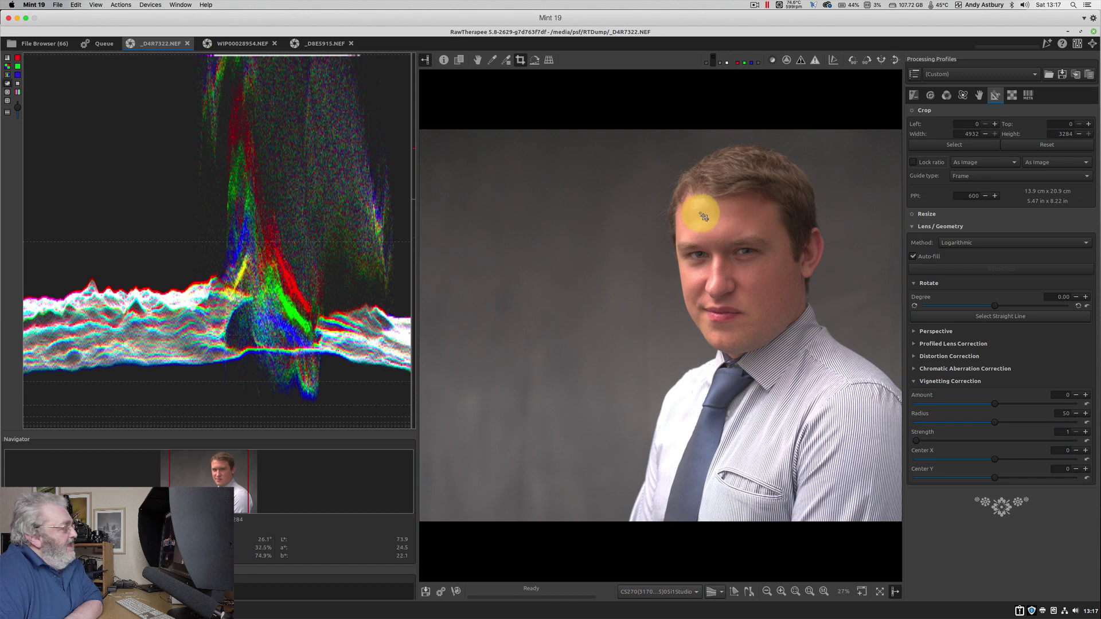
drag(702, 215, 748, 233)
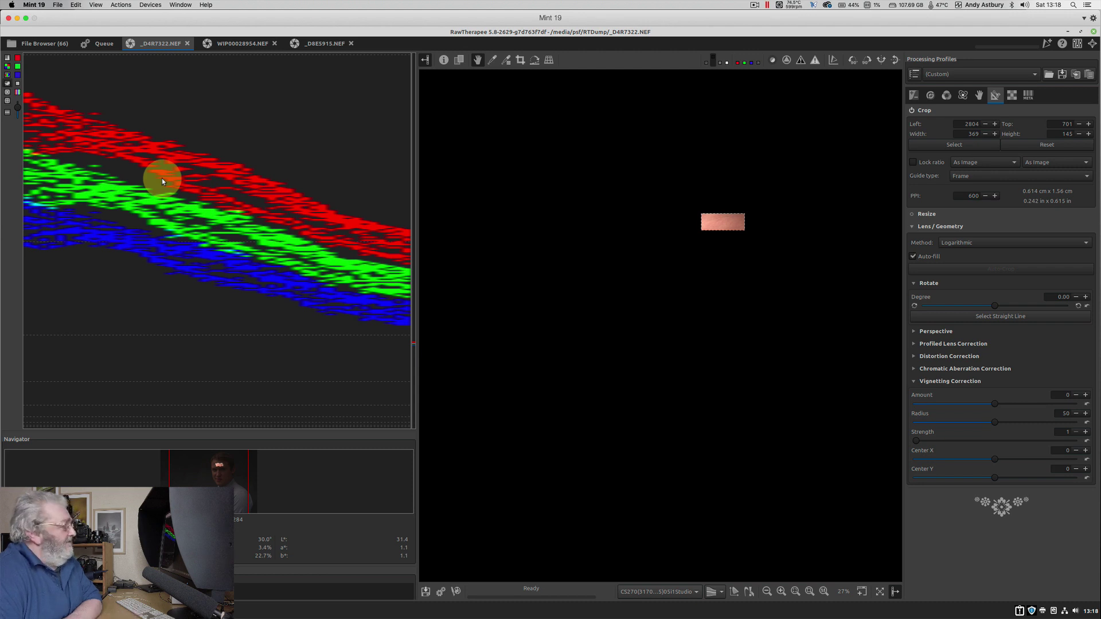
- Examine the cropped forehead skin in the RGB parade and the vectorscope, and disable the crop
click(8, 75)
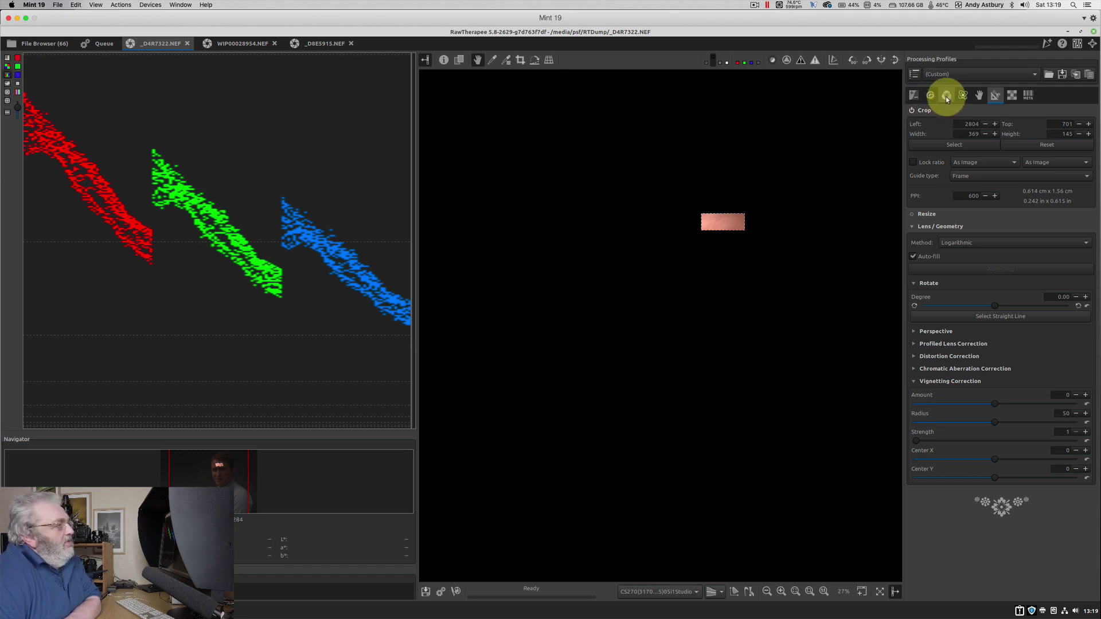
click(8, 95)
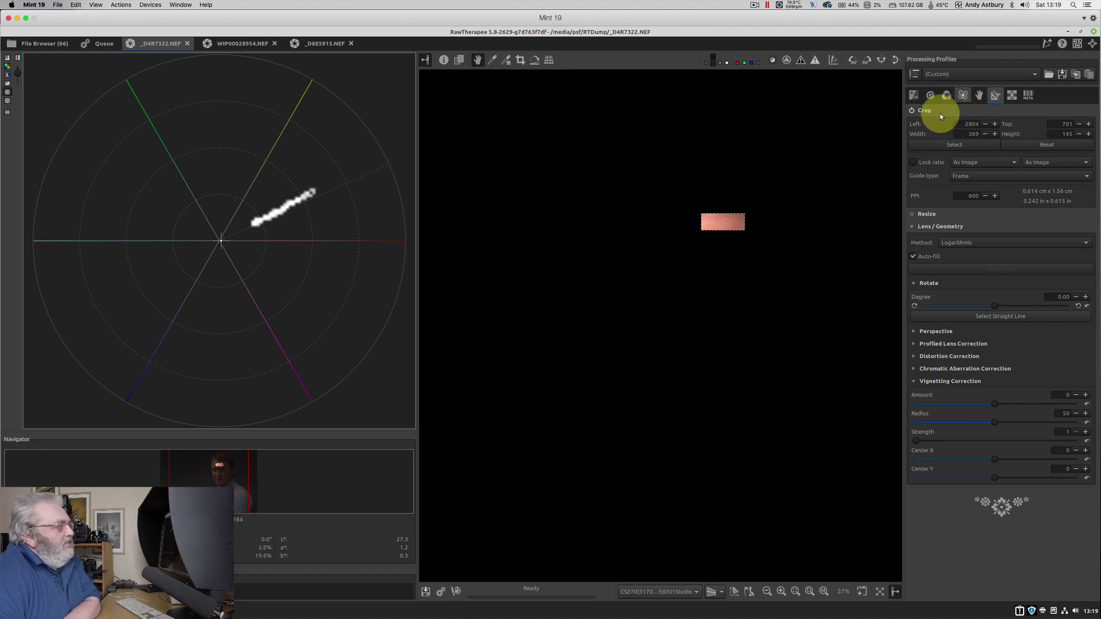
click(912, 111)
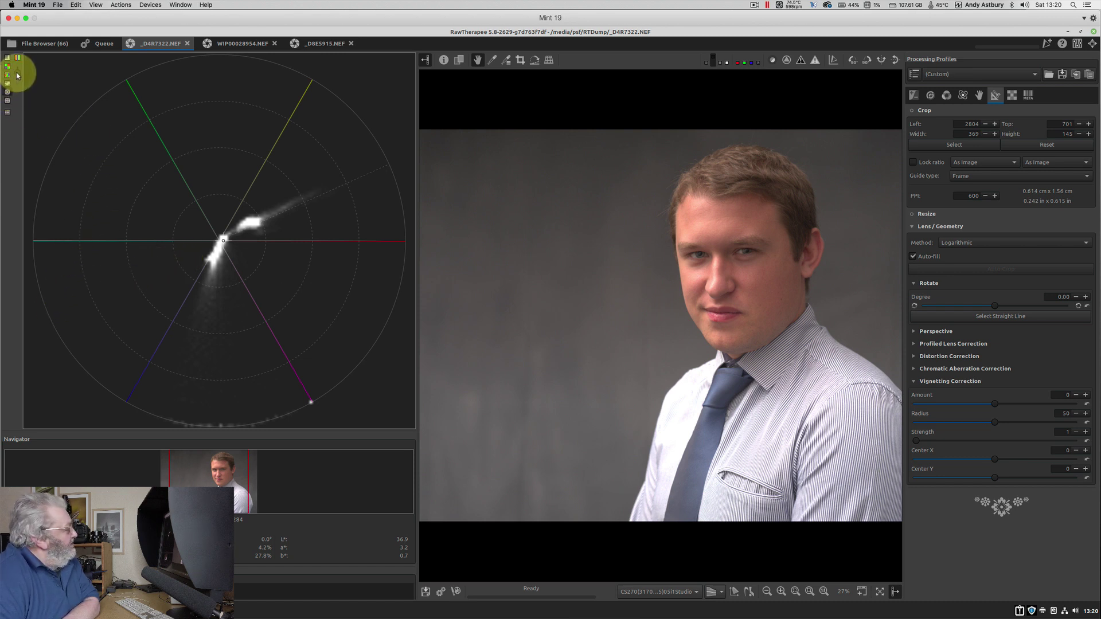
- Lower the vectorscope's trace brightness and toggle its indicator crosshair off and back on
click(17, 80)
drag(17, 81, 20, 76)
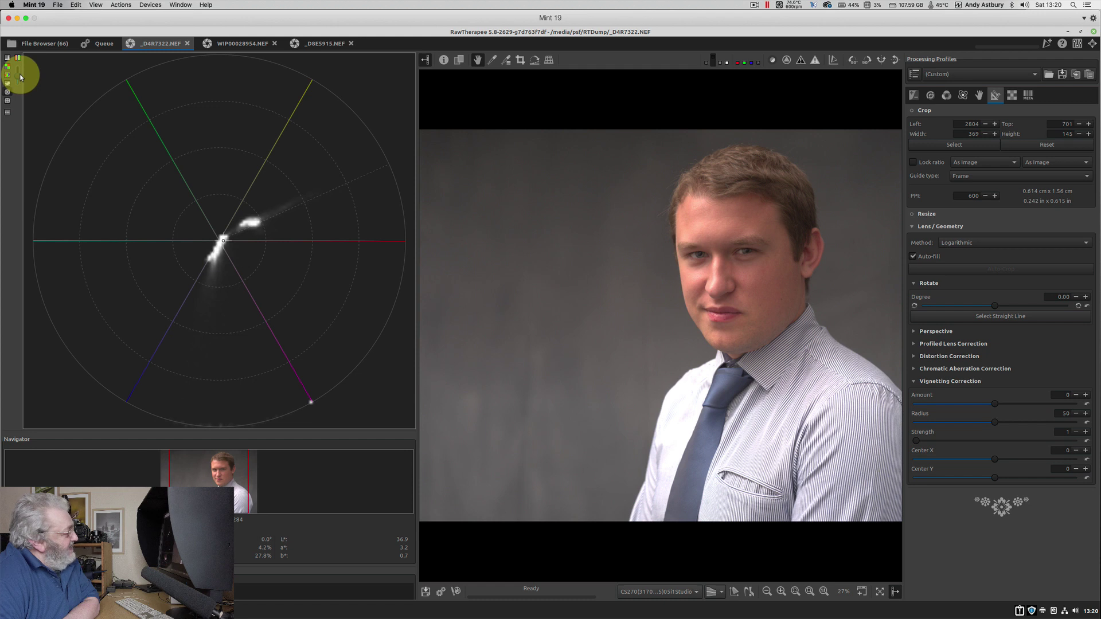
click(18, 77)
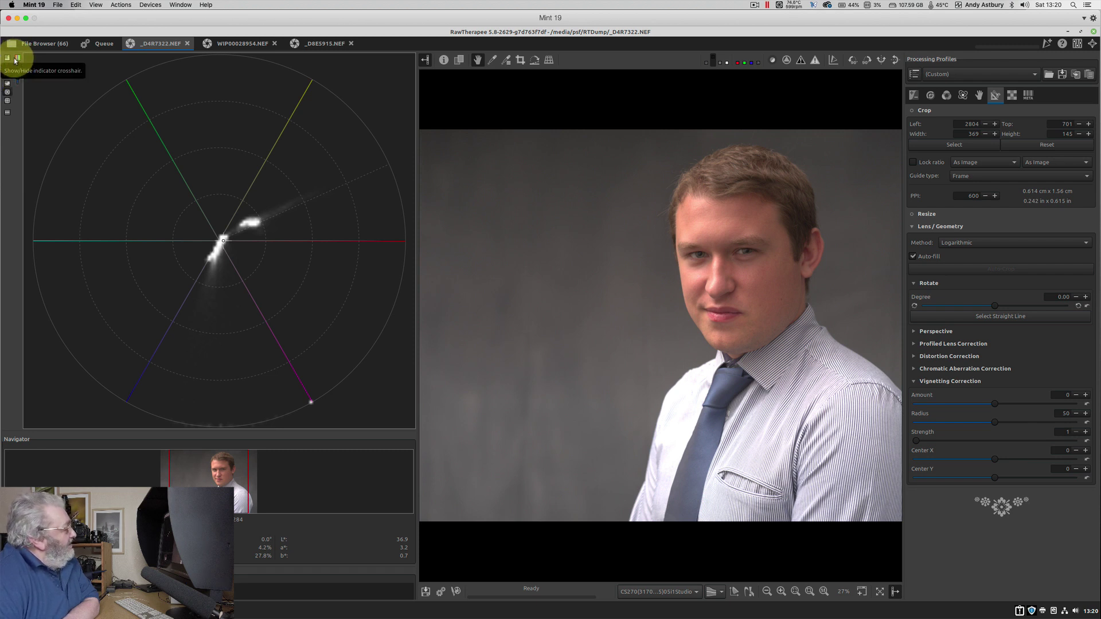
click(18, 59)
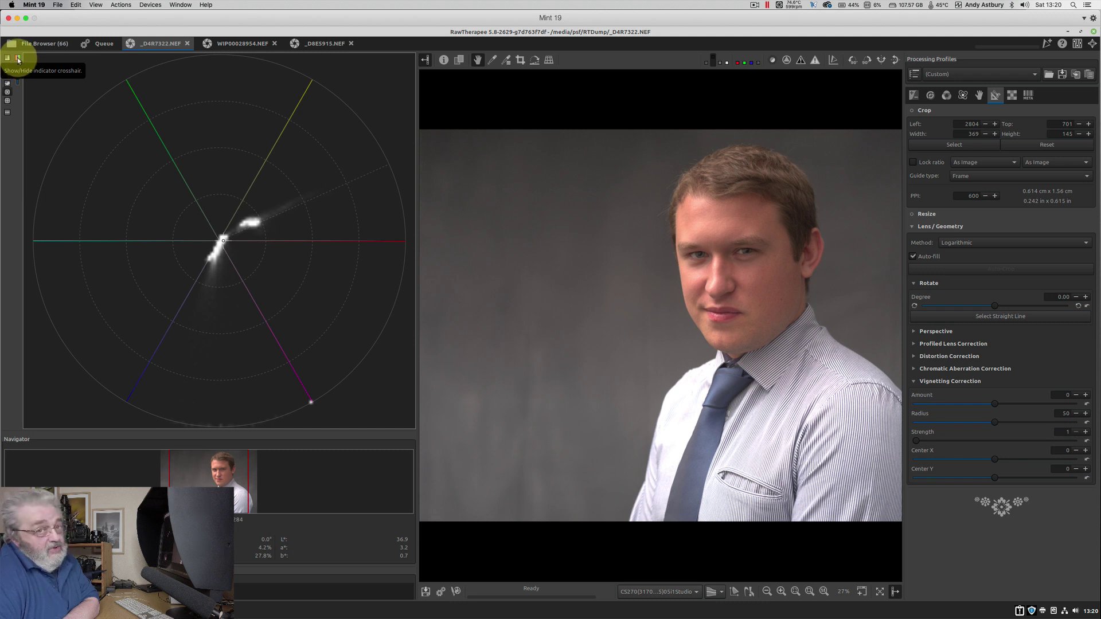
click(18, 58)
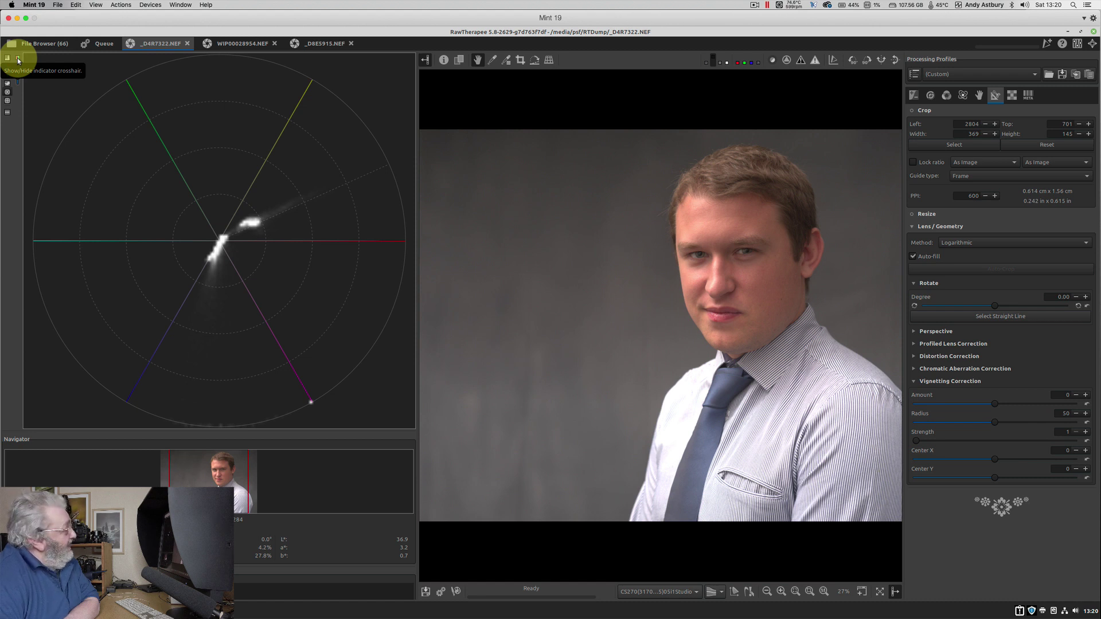
click(18, 59)
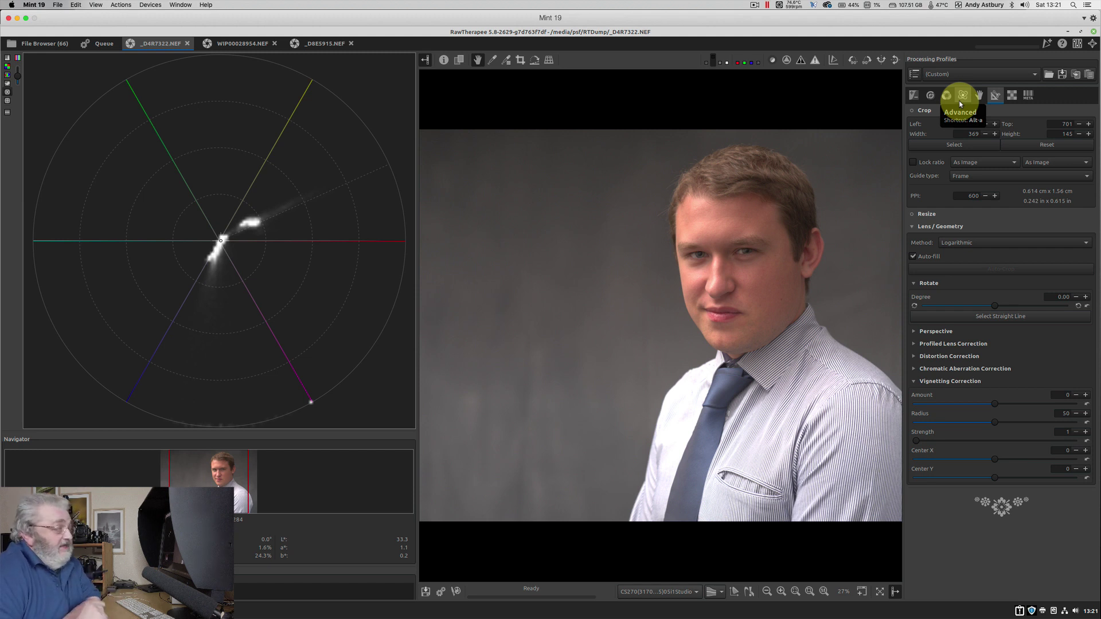
- Enable RGB Curves and set the red, green and blue channels to Standard curves
click(946, 95)
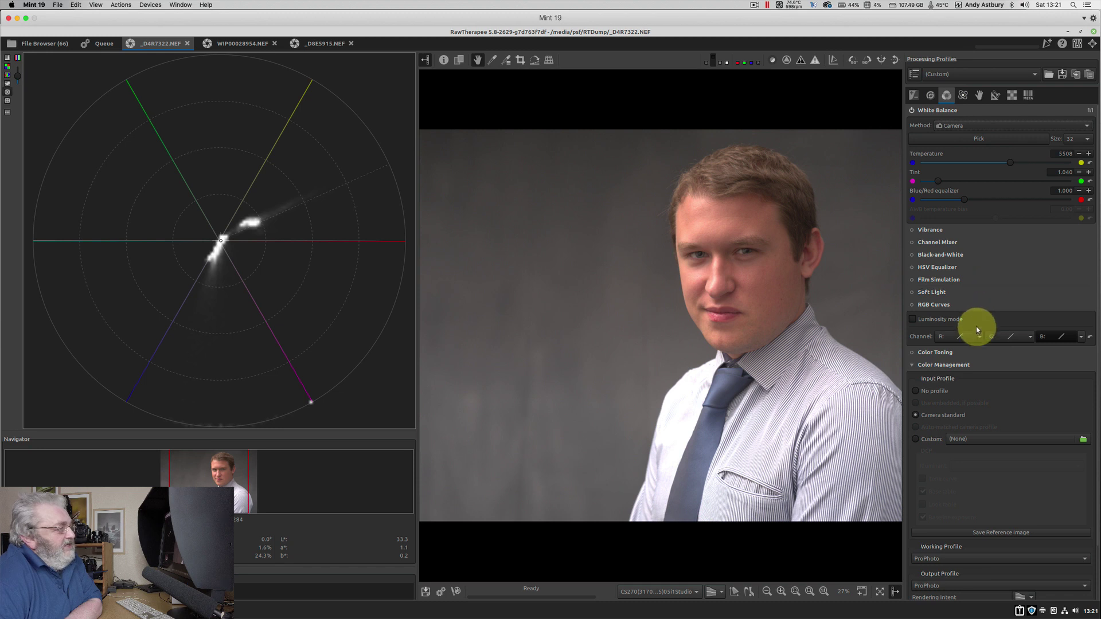
click(912, 305)
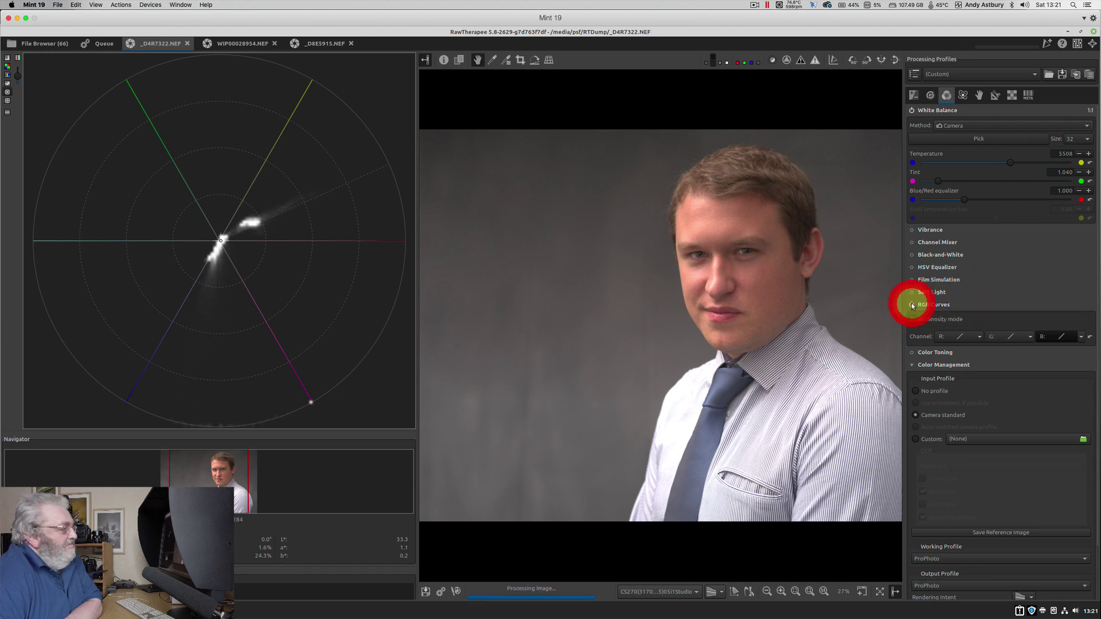
click(1082, 338)
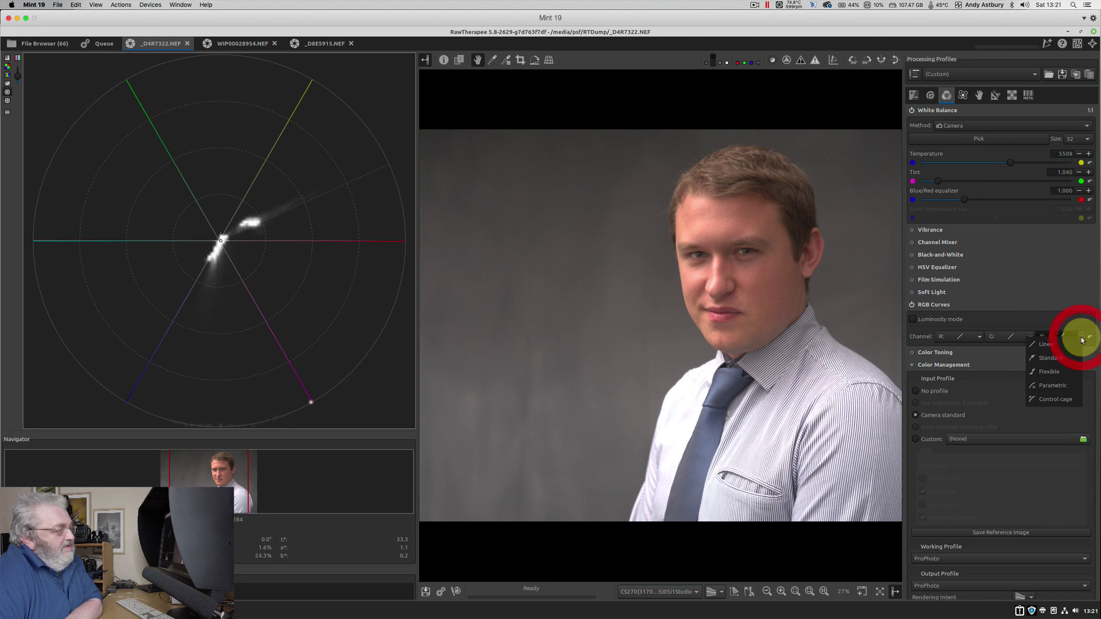
click(1053, 360)
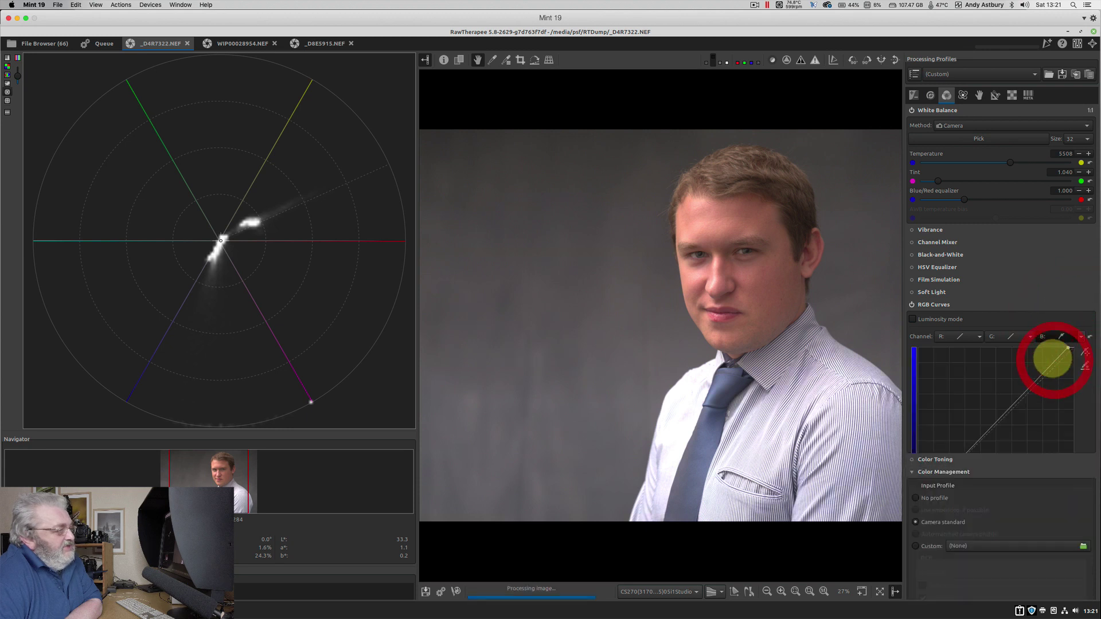
click(1090, 340)
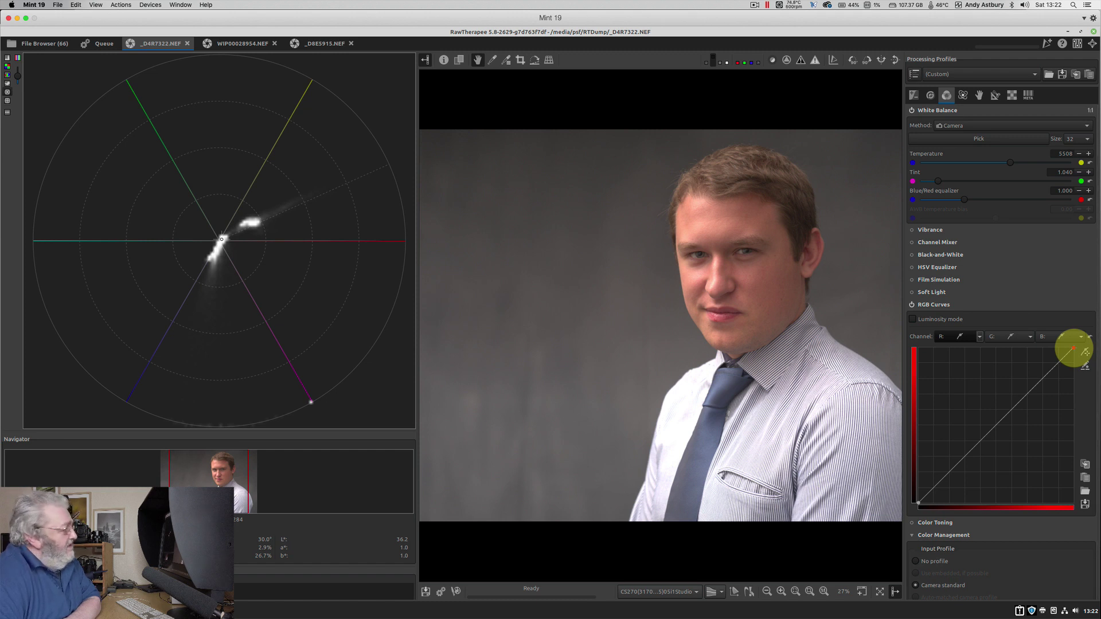
- Try shifting the red curve's white and black endpoints to see the colour cast, restoring the straight diagonal after each
drag(1073, 348, 1067, 345)
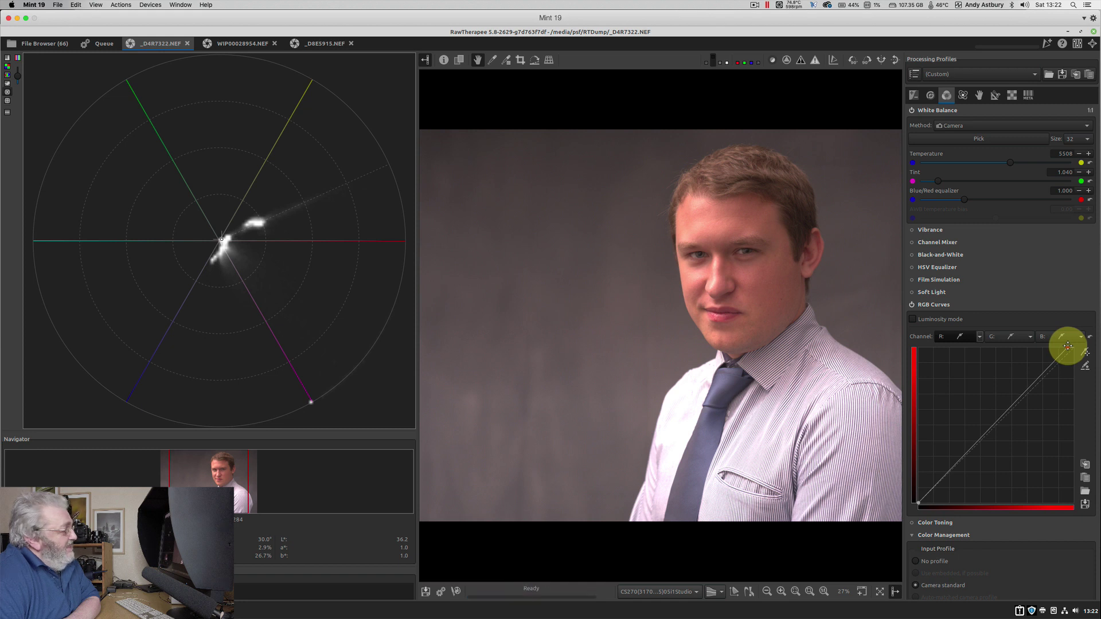
click(1068, 346)
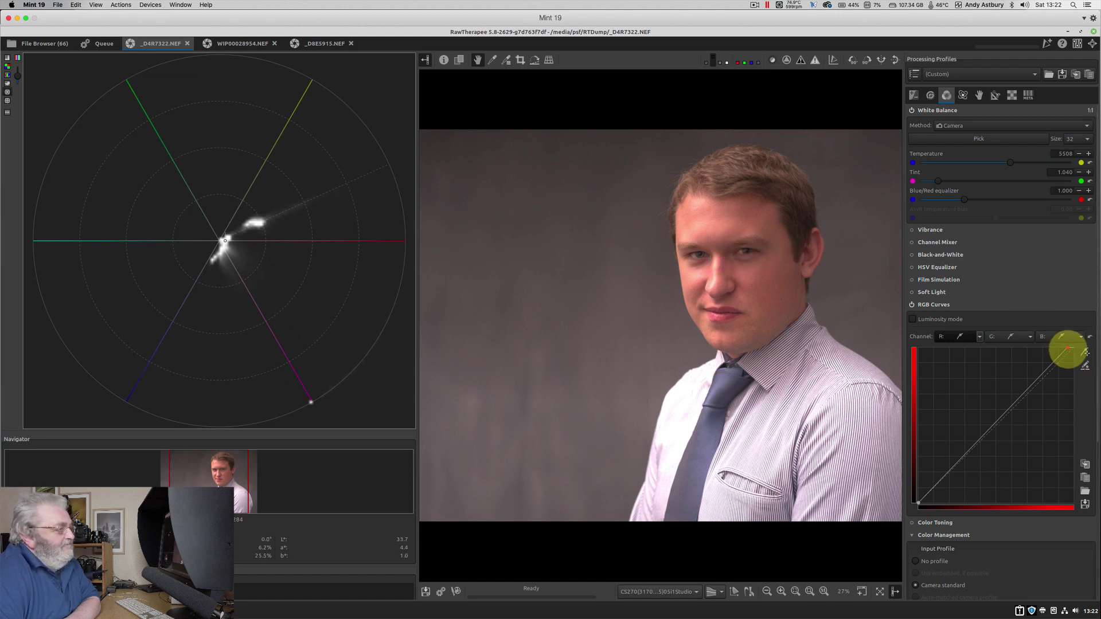
drag(1068, 347, 1074, 347)
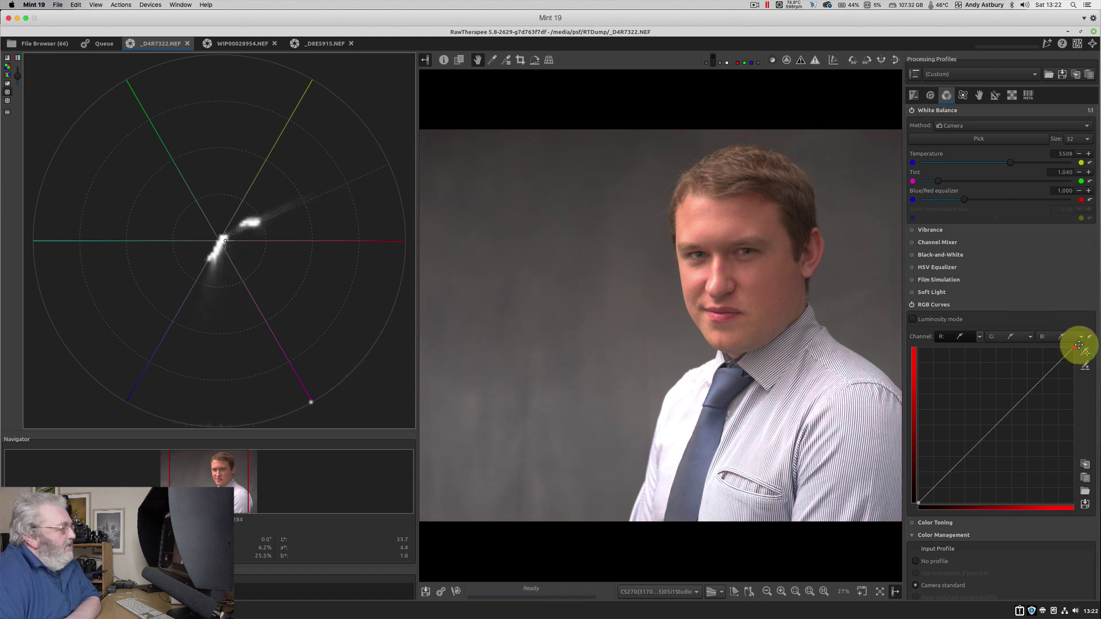
click(1075, 348)
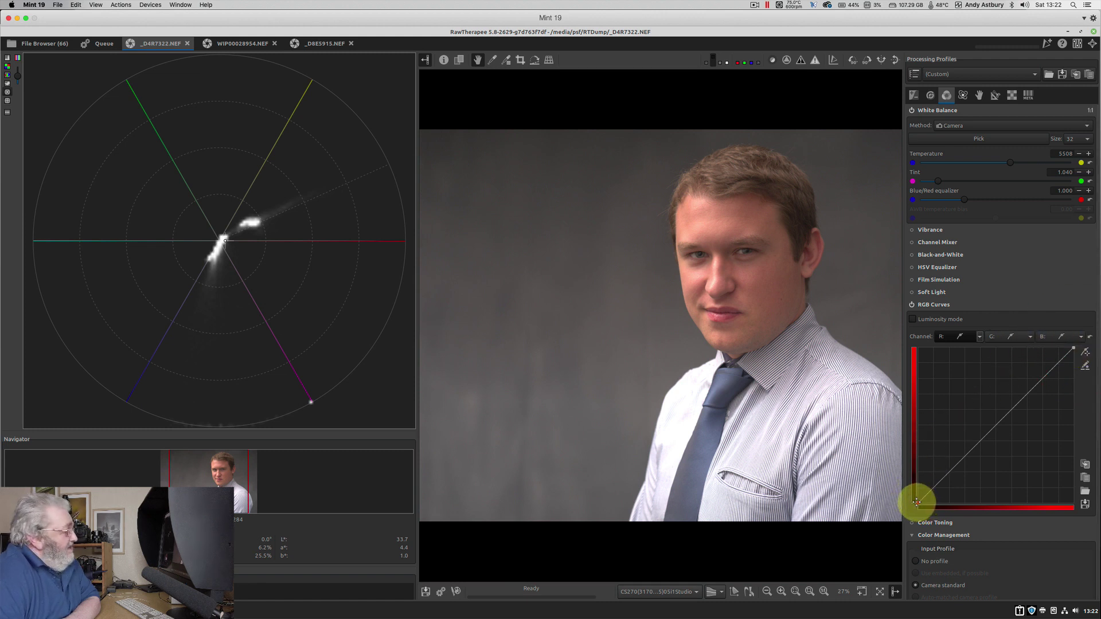
drag(917, 502, 913, 478)
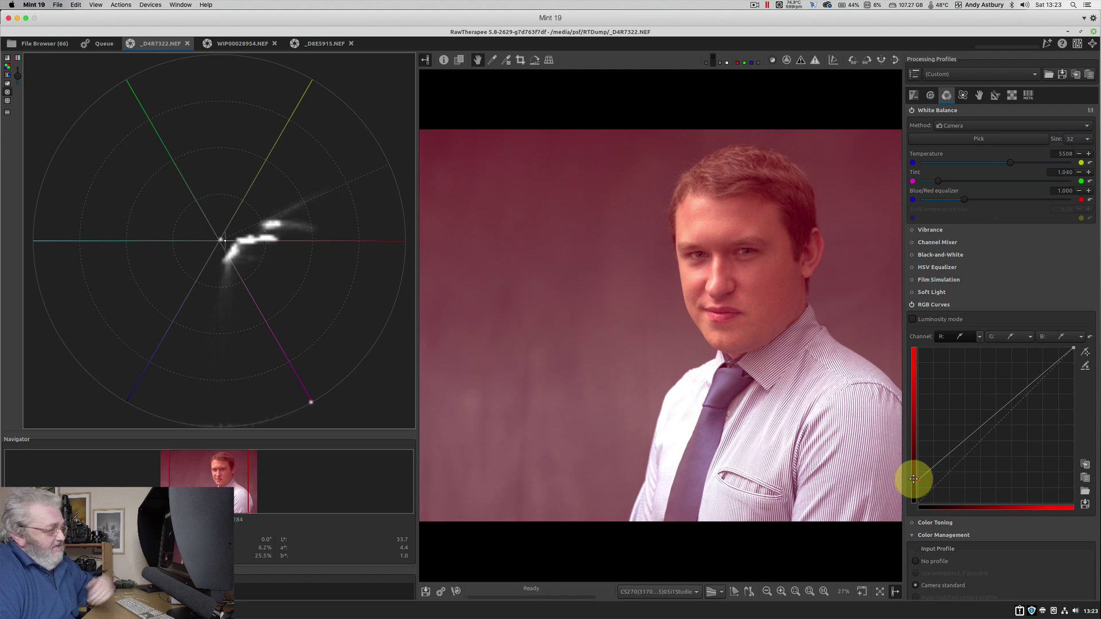
drag(913, 479, 917, 514)
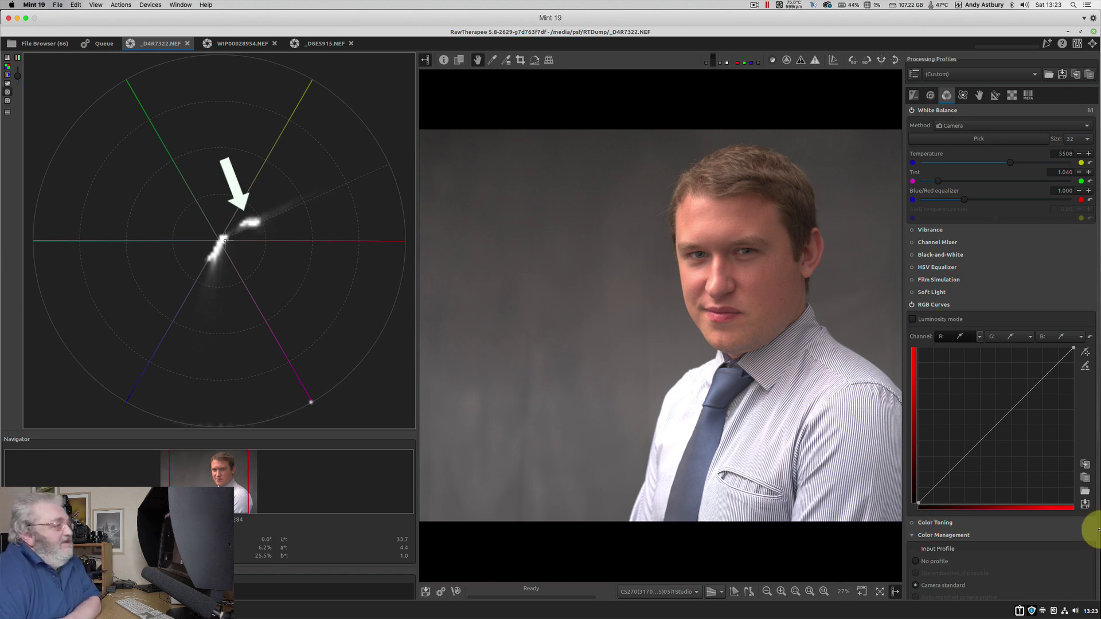
- Lower the white endpoint of the green RGB curve slightly to shift the portrait's skin trace in the vectorscope
click(1008, 336)
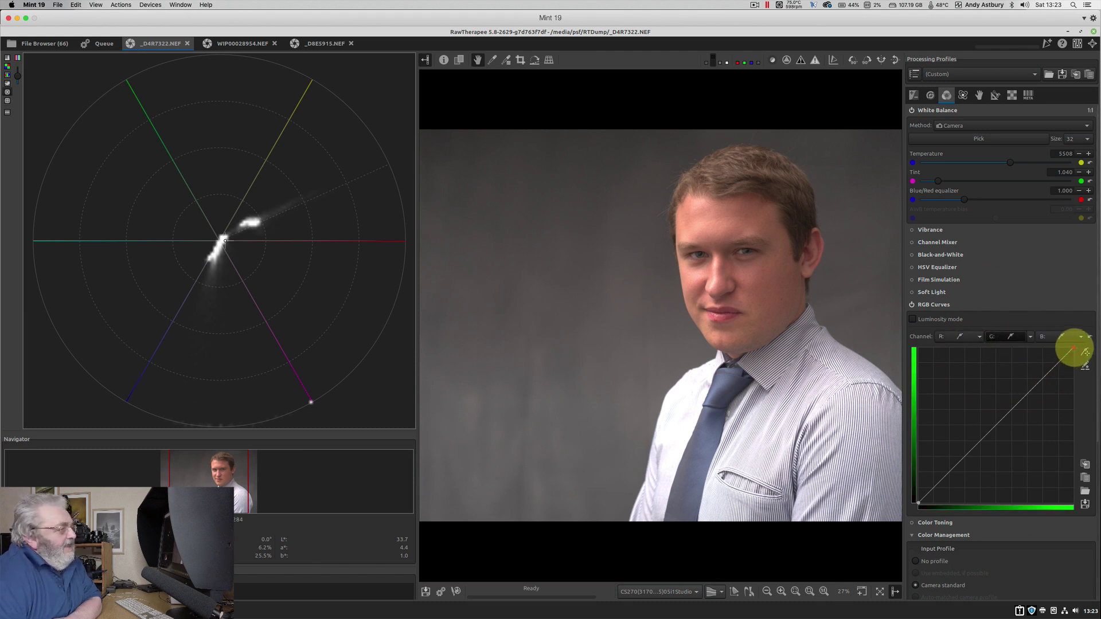
mouse_move(1074, 348)
mouse_down()
mouse_move(1055, 342)
mouse_move(1089, 350)
mouse_up()
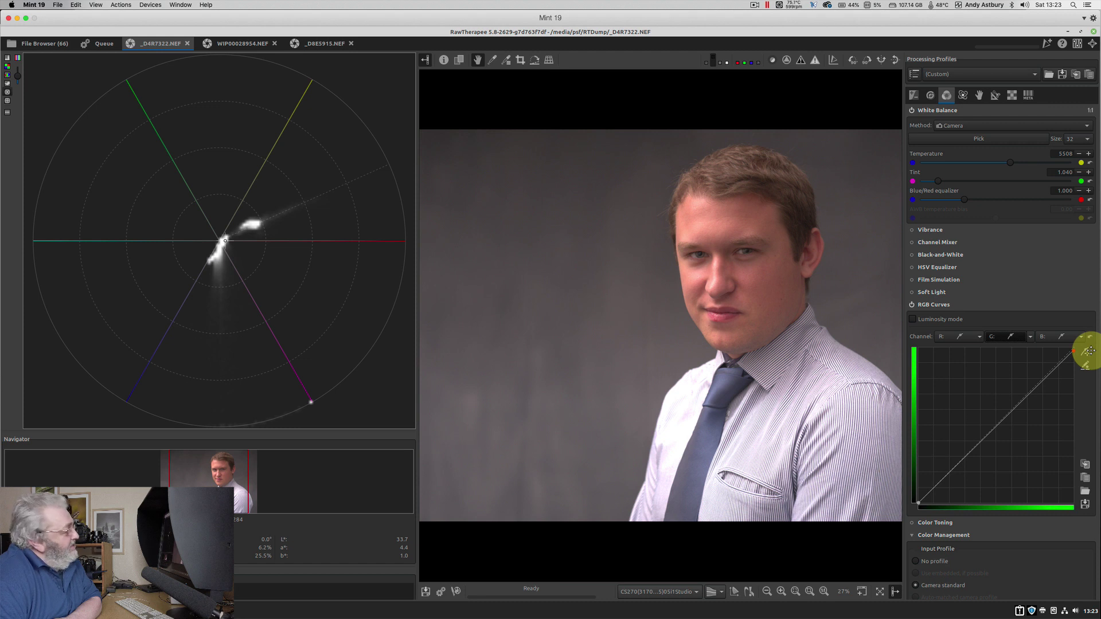
drag(1088, 350, 1090, 351)
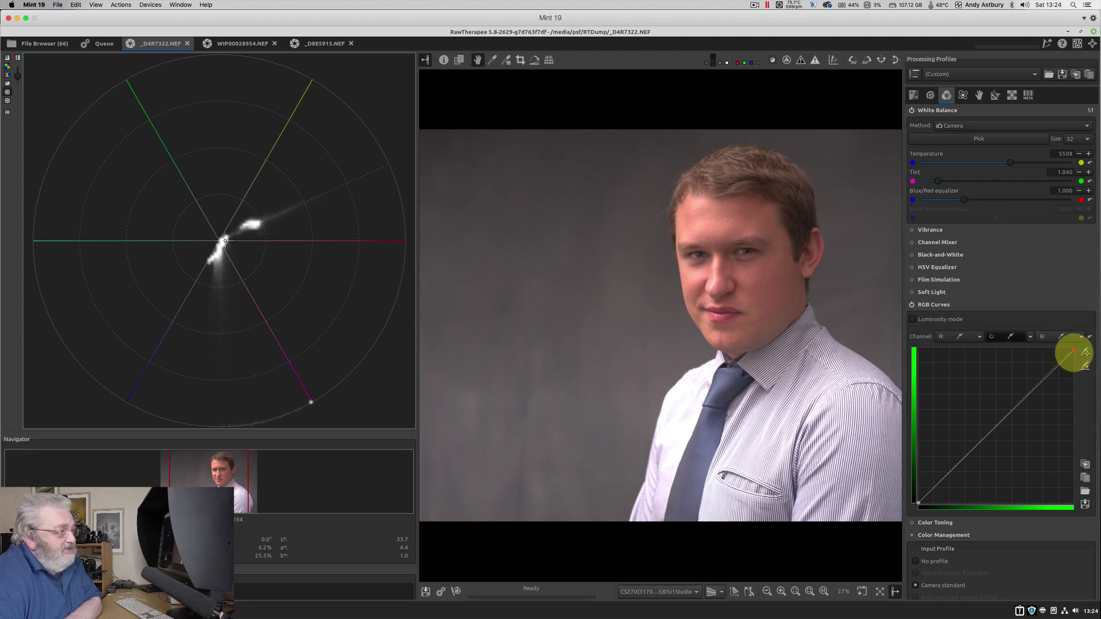
- Try strengthening and weakening the blue RGB curve through its white endpoint, and return it to the straight diagonal
click(1061, 337)
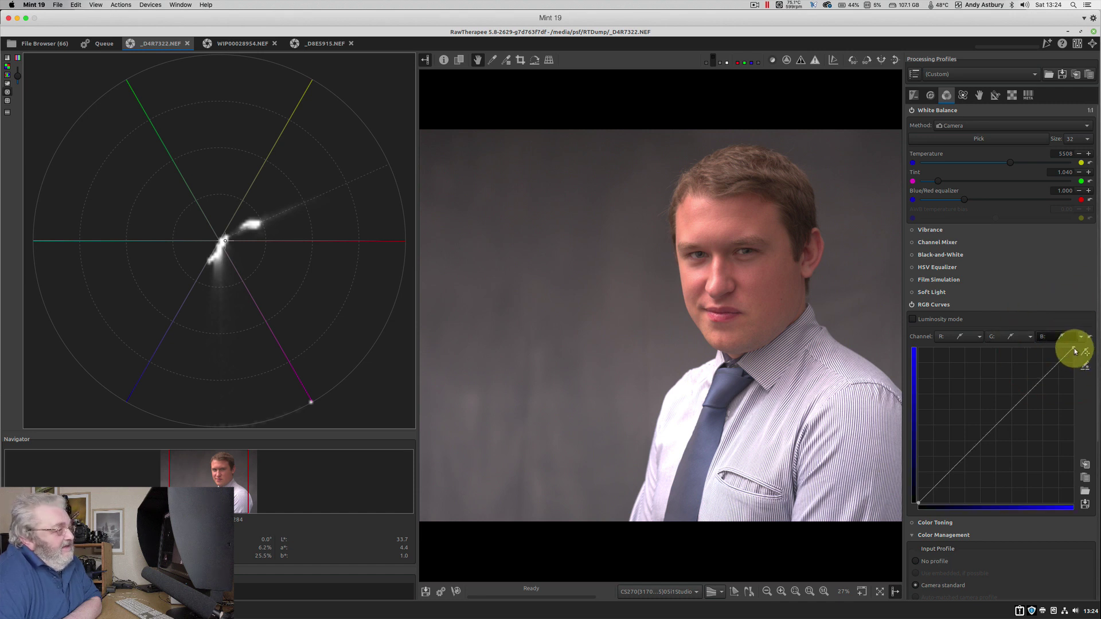
drag(1072, 348, 1019, 336)
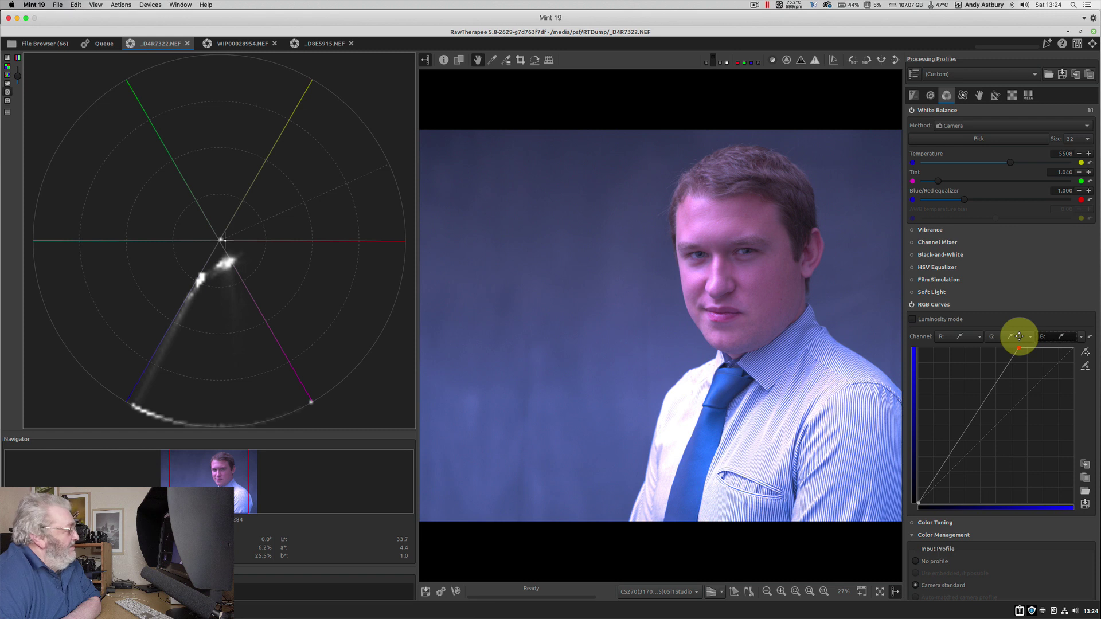
mouse_move(1019, 337)
mouse_down()
mouse_move(1074, 338)
mouse_move(1078, 357)
mouse_up()
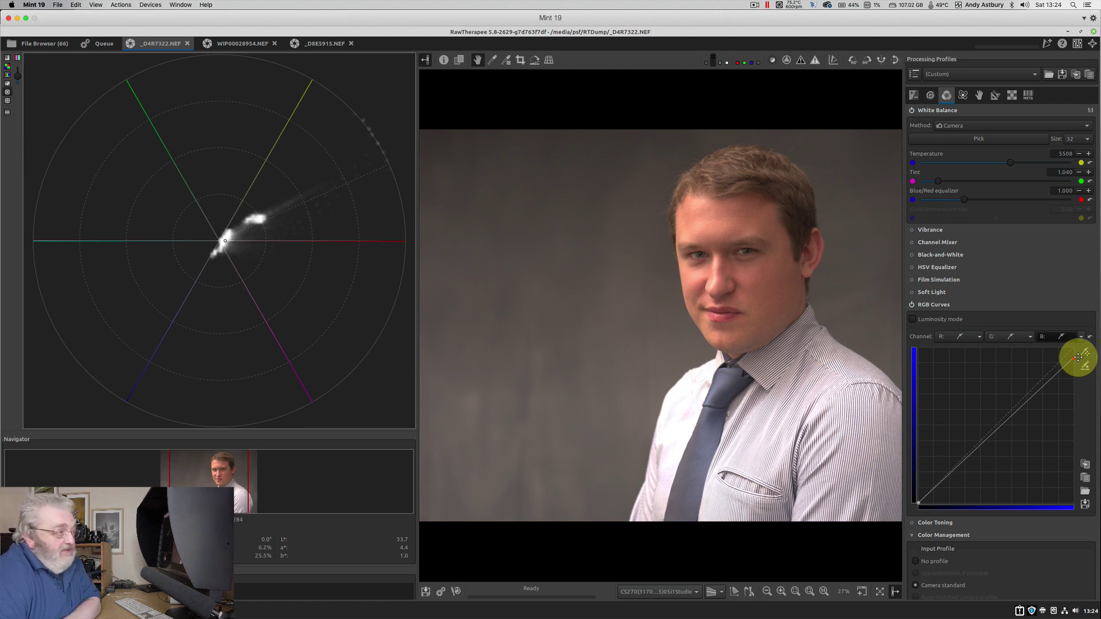
drag(1078, 358, 1083, 344)
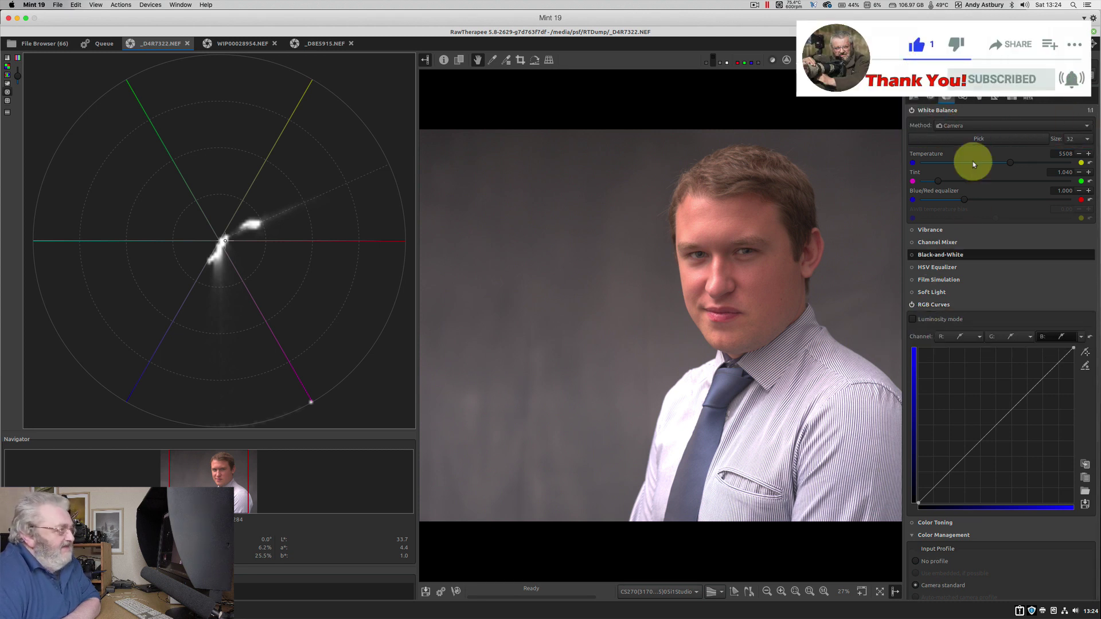
- Set the portrait's exposure compensation to 1.06 and its contrast to 5
click(914, 98)
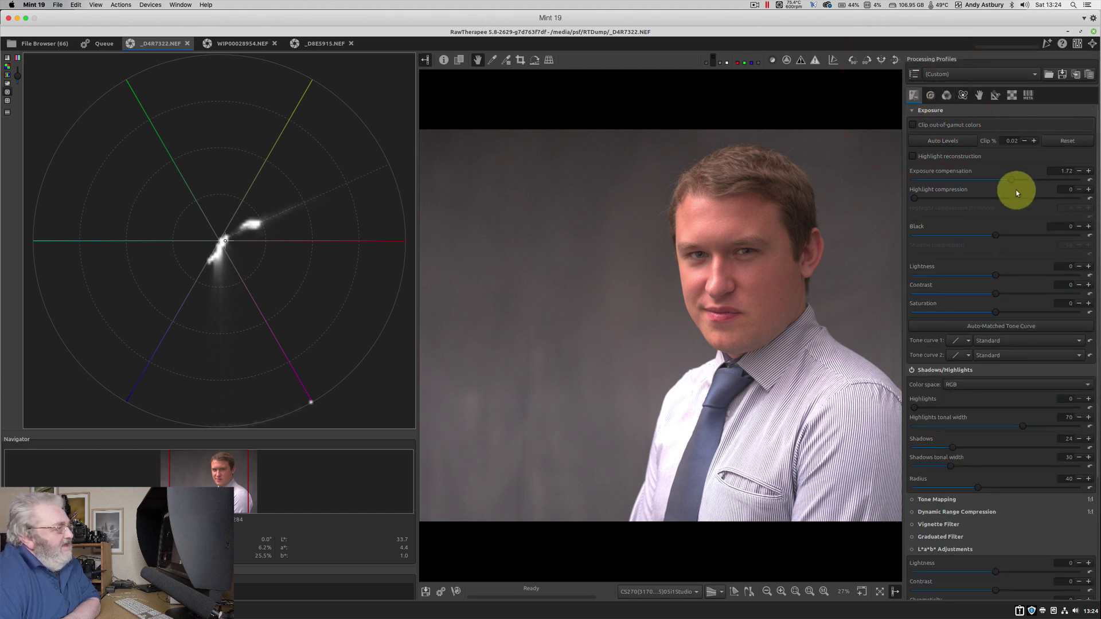
drag(1010, 180, 1004, 177)
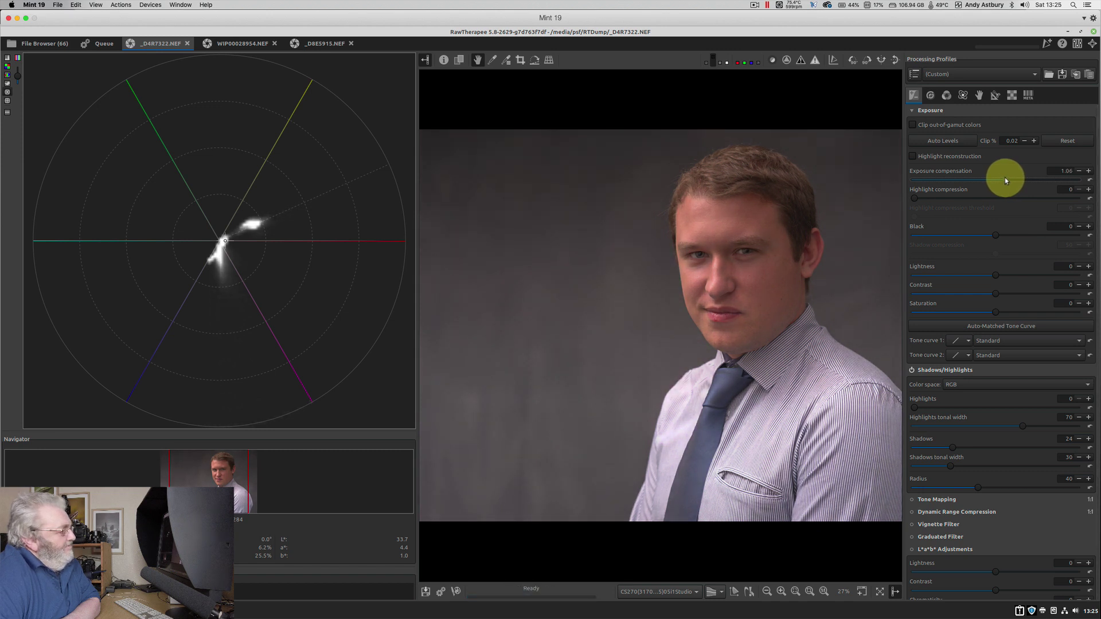
click(1005, 179)
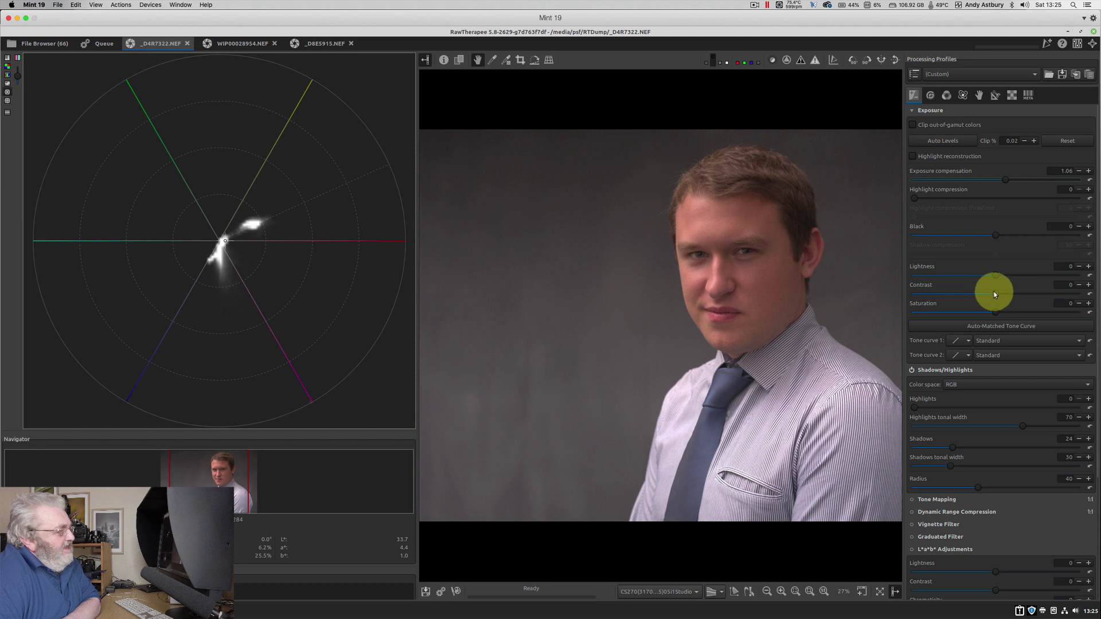
drag(996, 294, 998, 293)
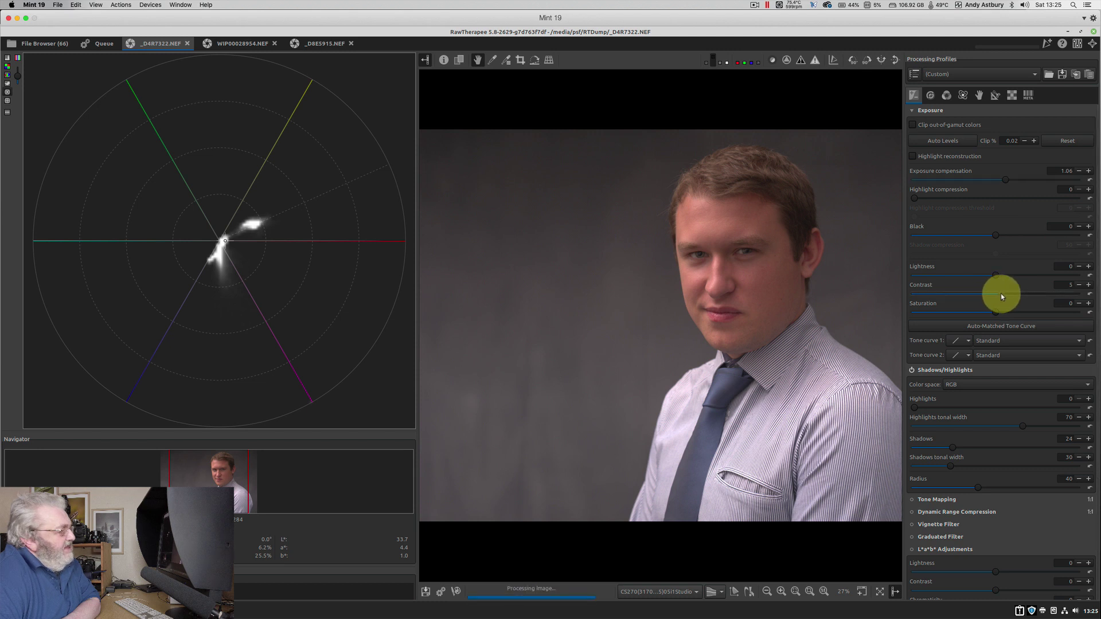
click(1001, 295)
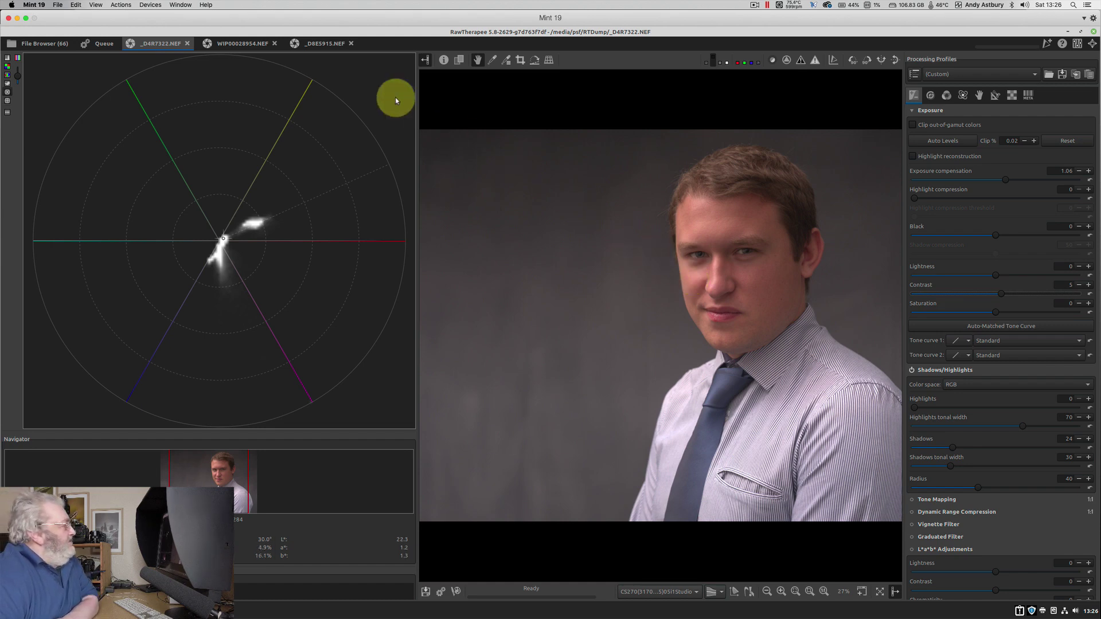
- Switch to WIP00028954.NEF, compare its Neutral history state with the one after it, and leave it on Neutral
click(236, 44)
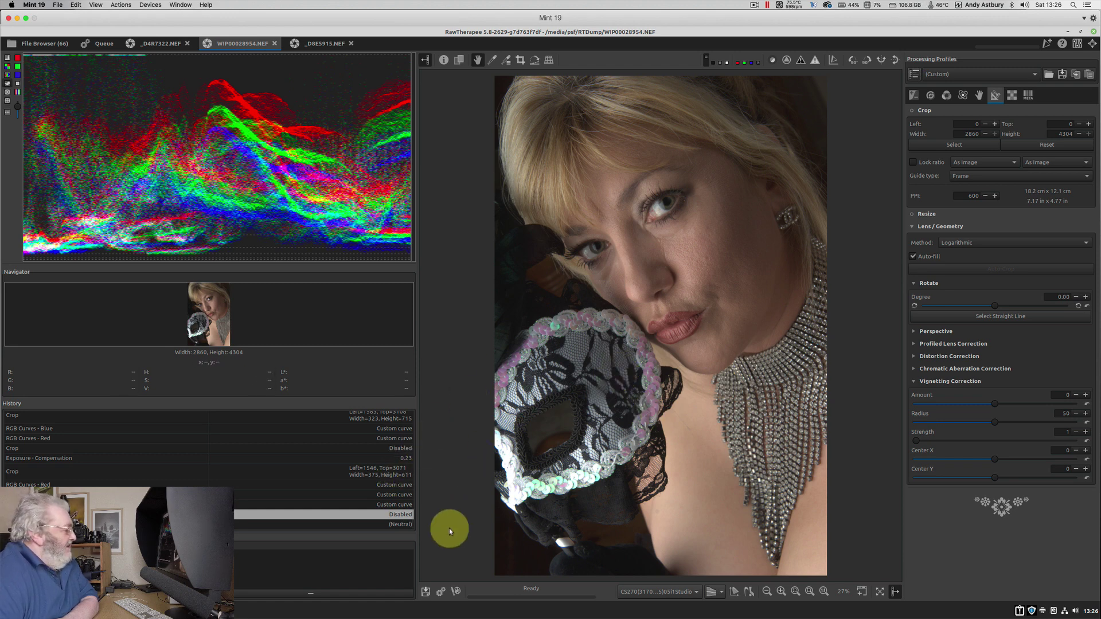
click(392, 525)
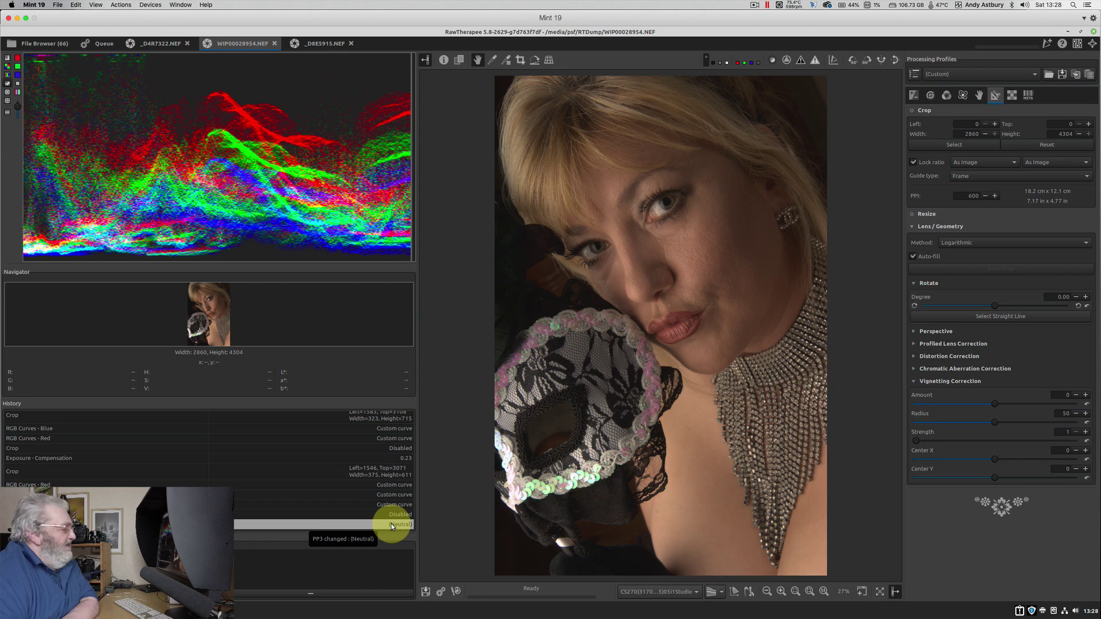
click(390, 515)
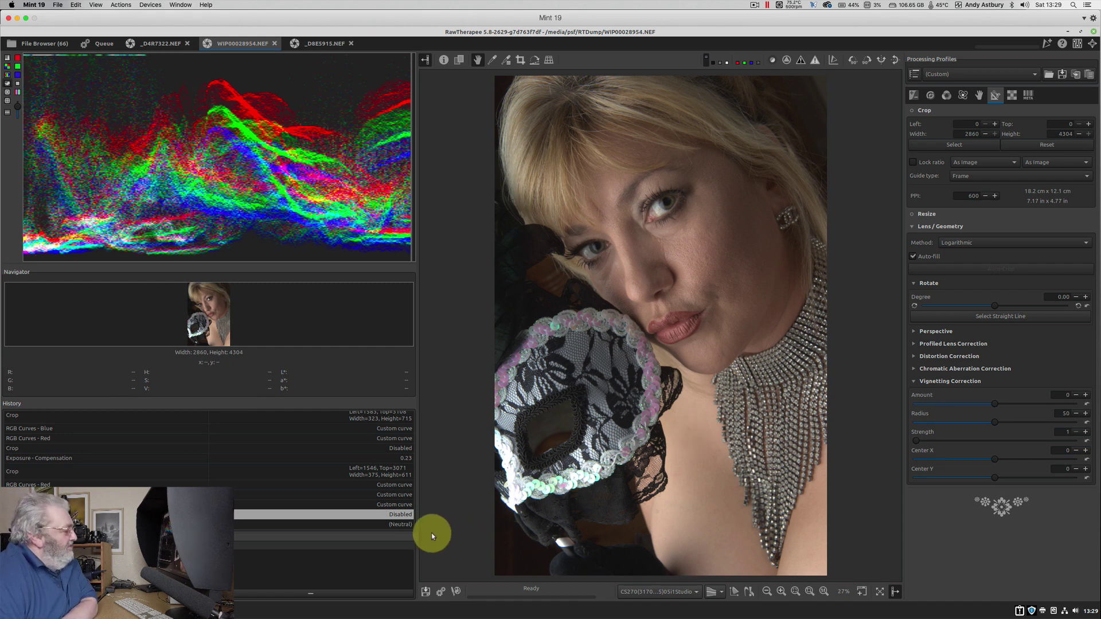
click(401, 524)
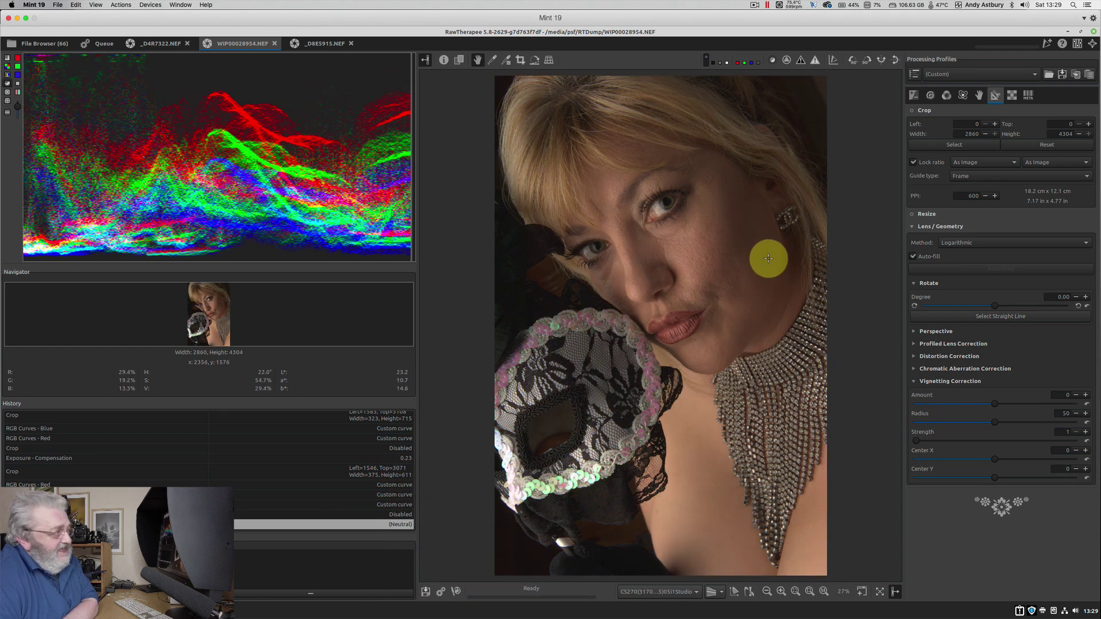
- Show the vectorscope for this image, enlarge the scope area and lower the trace brightness
click(7, 94)
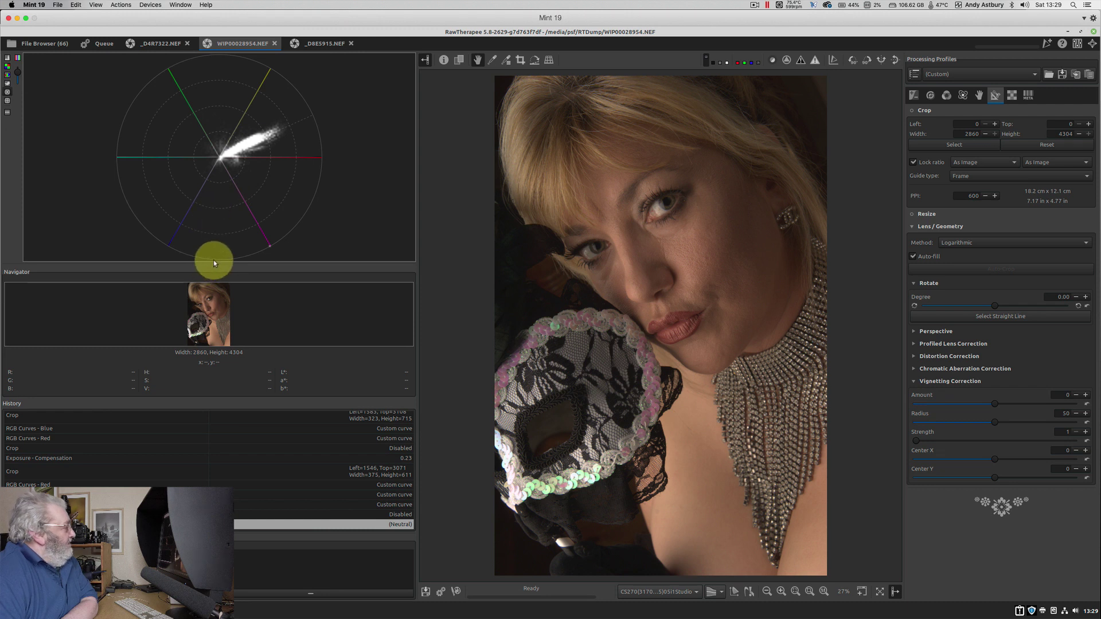
drag(224, 263, 254, 438)
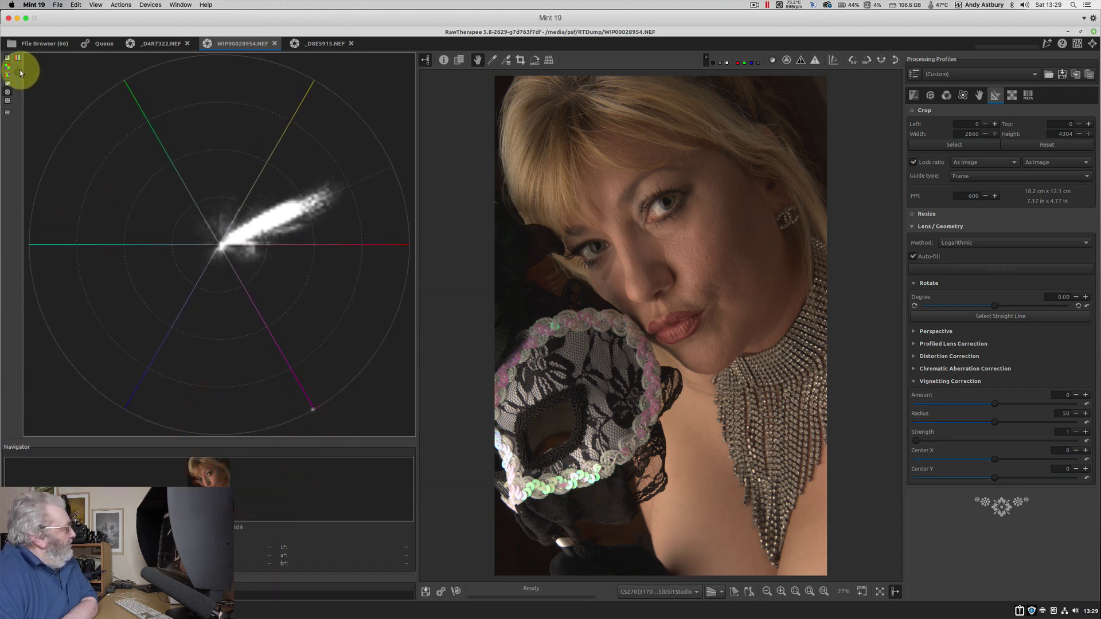
drag(18, 73, 18, 82)
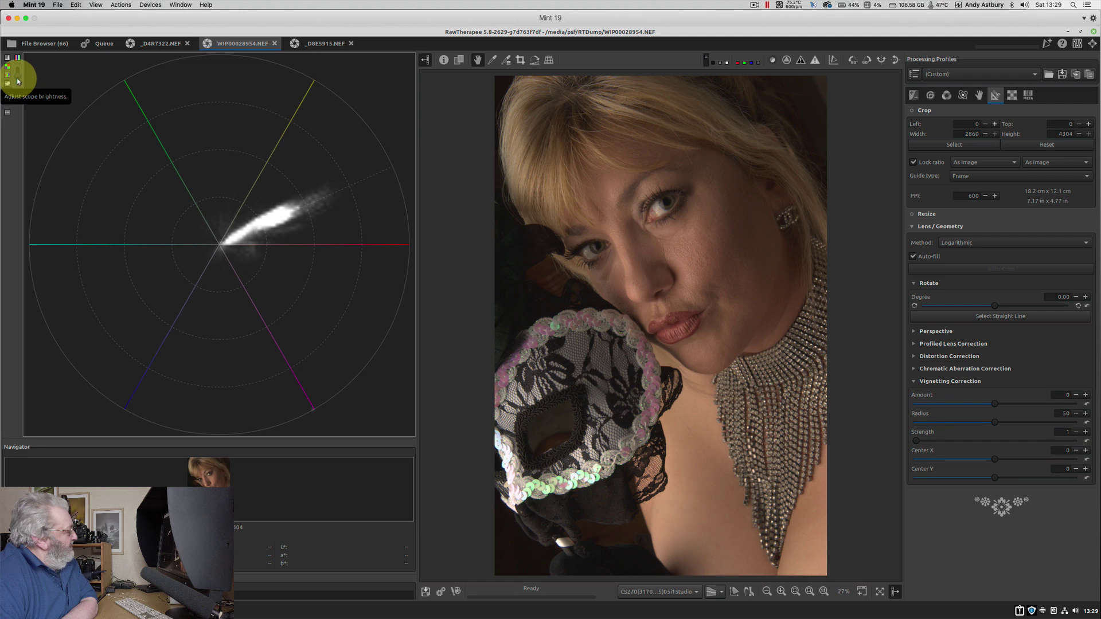
click(18, 80)
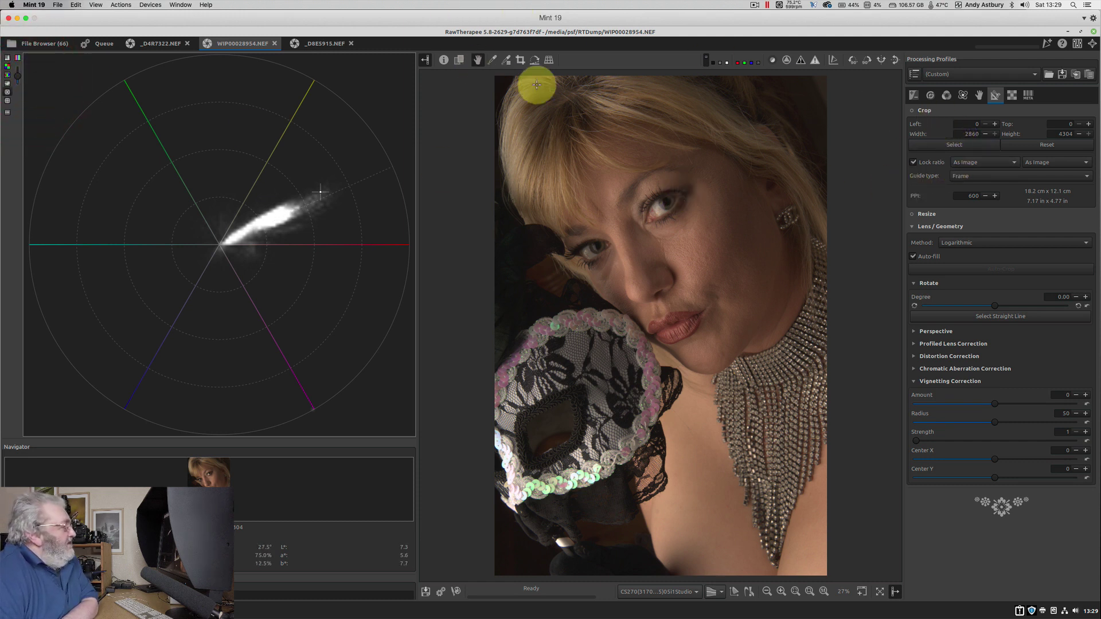
- Unlock the crop ratio and crop to a chest skin patch about 345 by 682 pixels
click(520, 60)
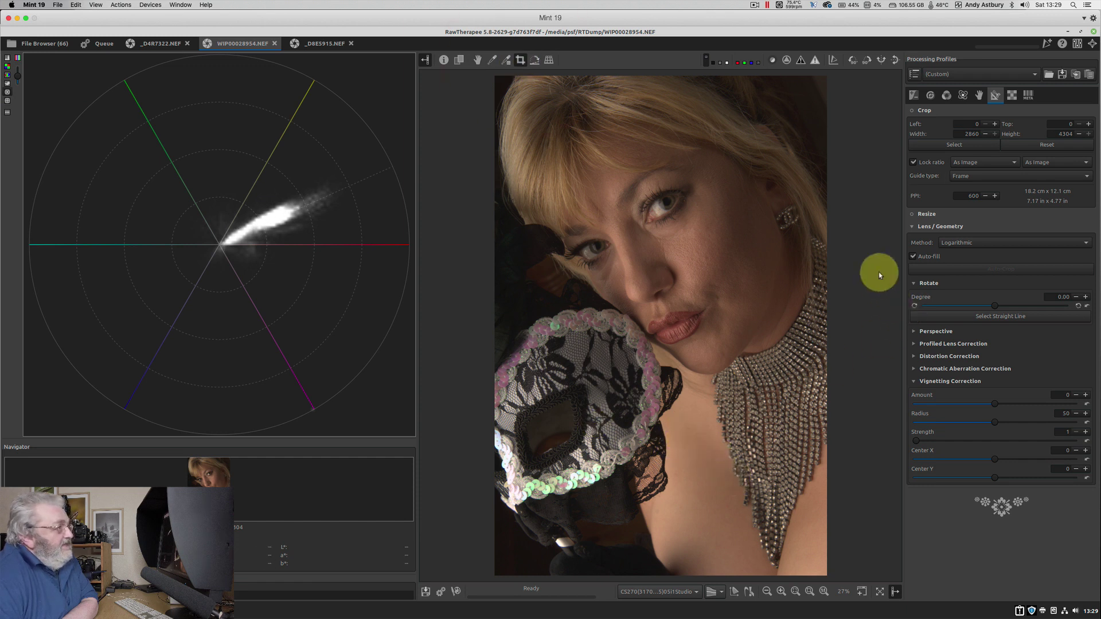
click(914, 163)
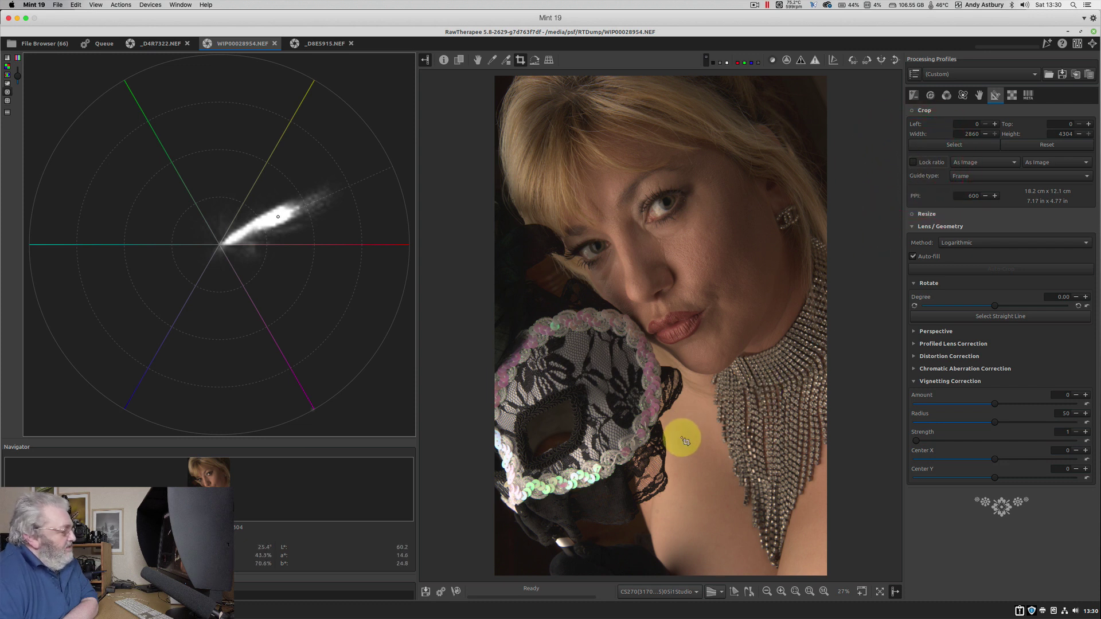
drag(681, 439, 722, 518)
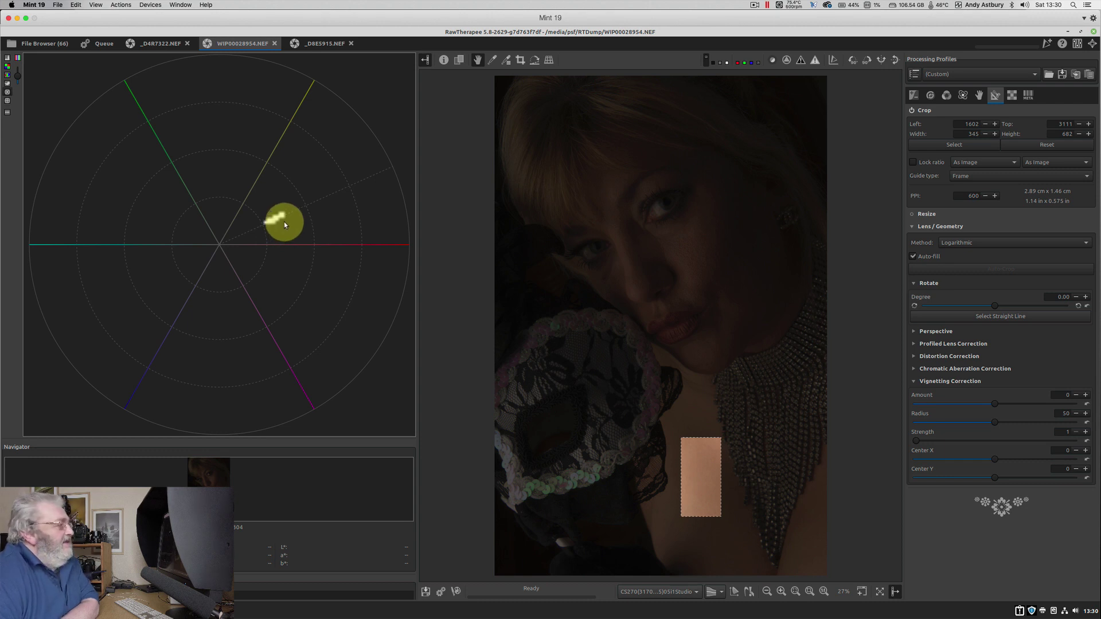
- Examine the cropped chest skin in the RGB parade, and disable the crop
click(8, 76)
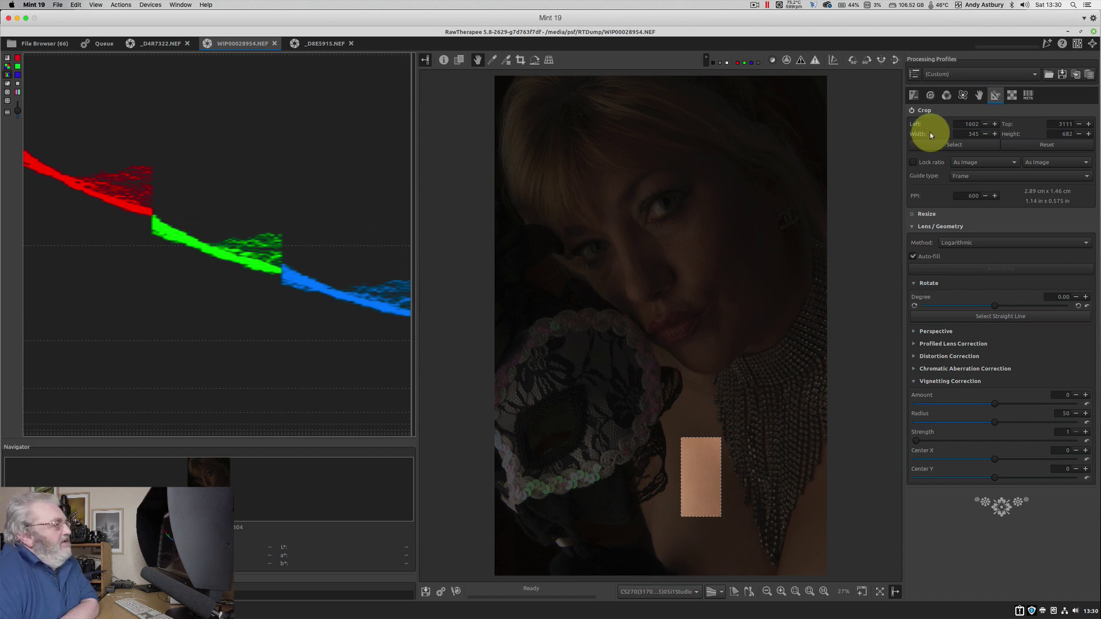
click(916, 98)
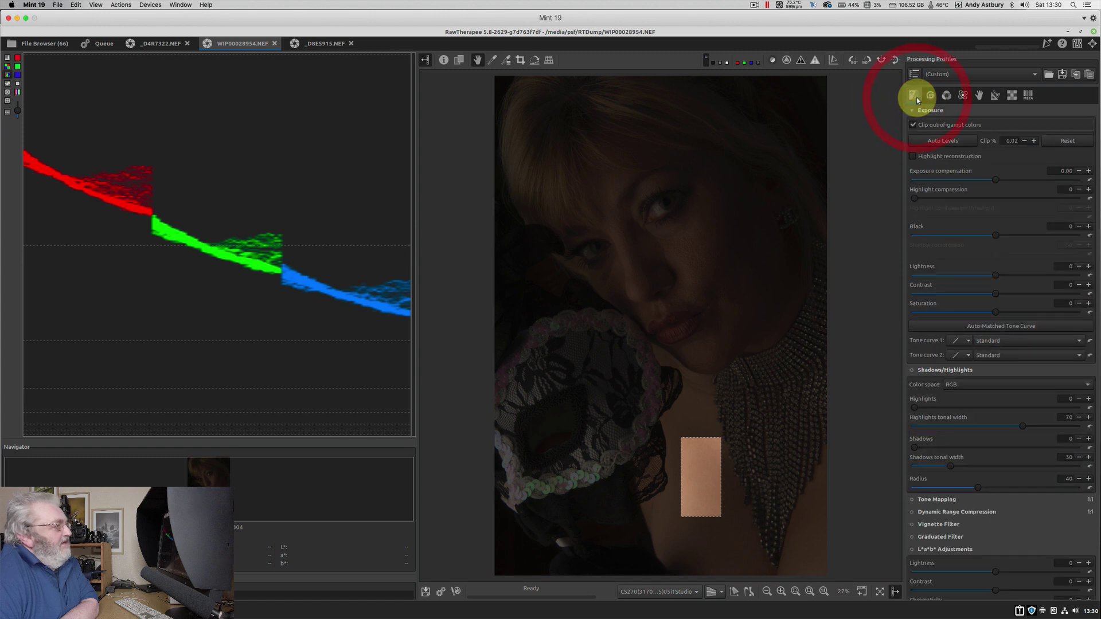
scroll(946, 97, down, 4)
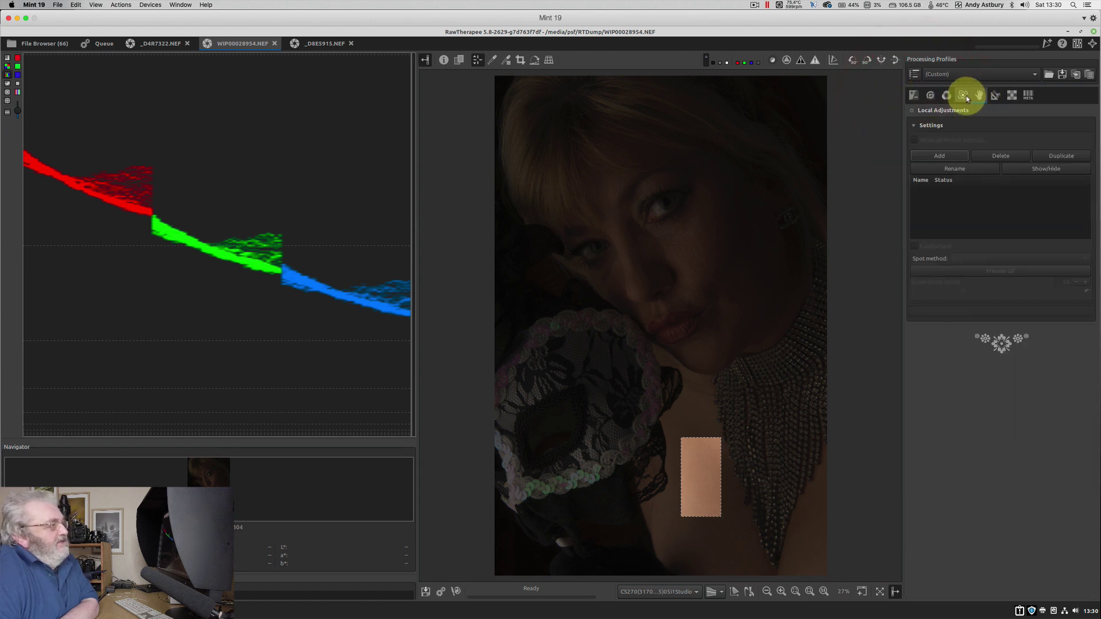
click(995, 94)
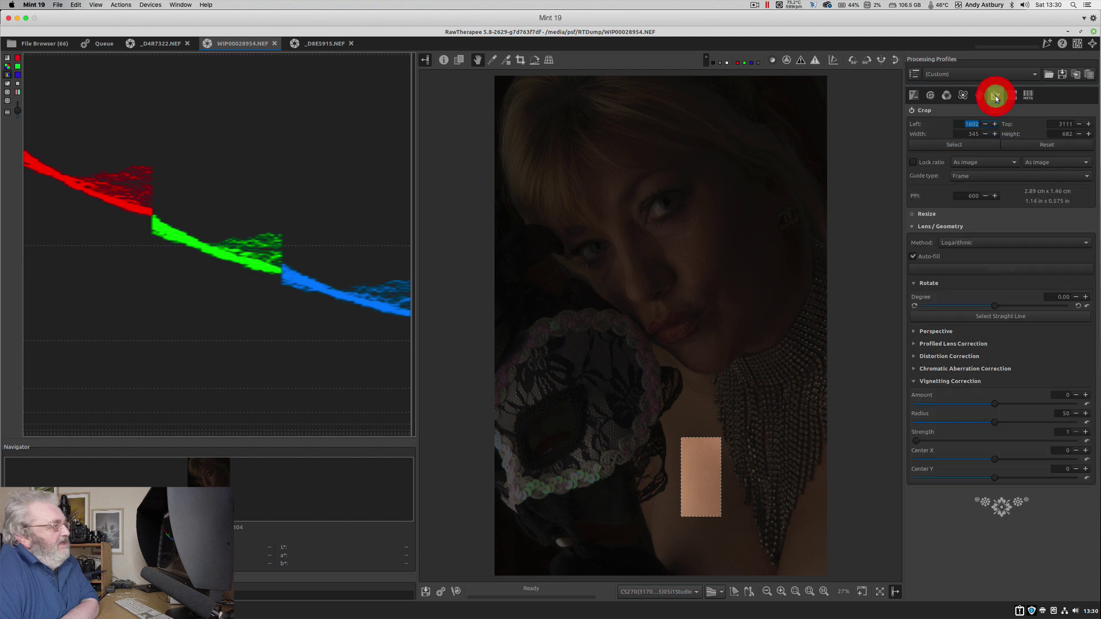
click(912, 110)
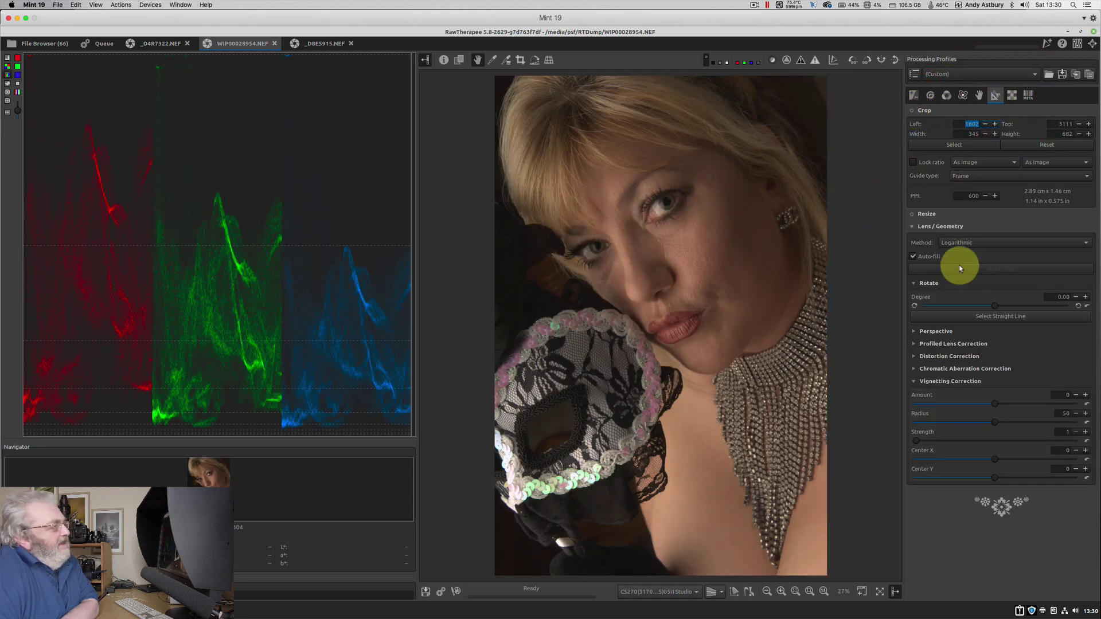
- Raise the exposure compensation to 0.20 and the Shadows/Highlights shadows amount to 9
click(916, 95)
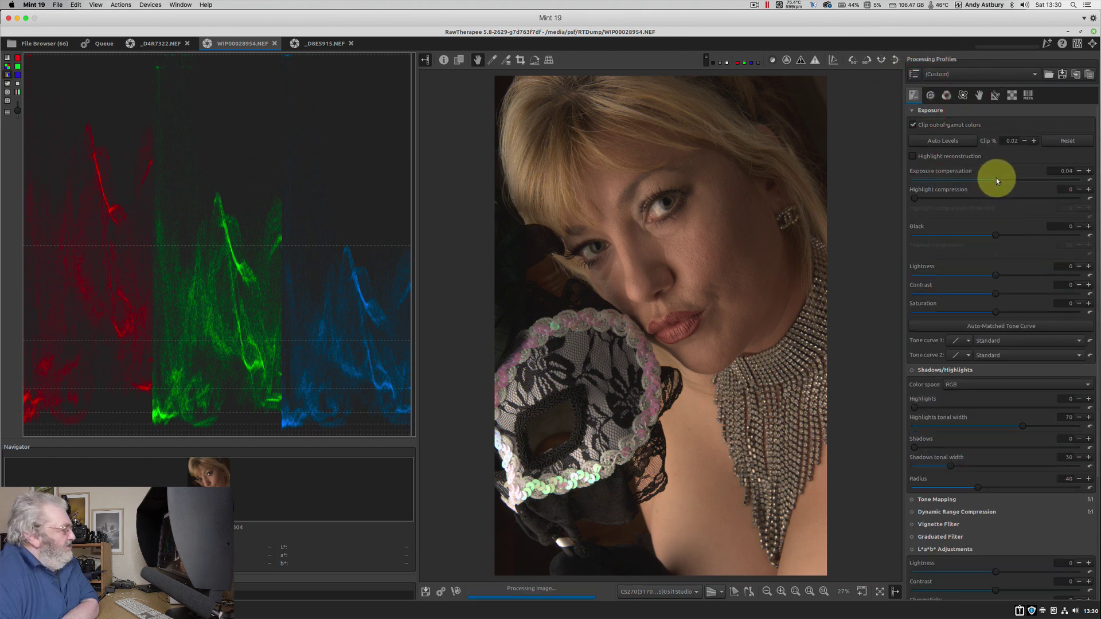
drag(996, 180, 997, 181)
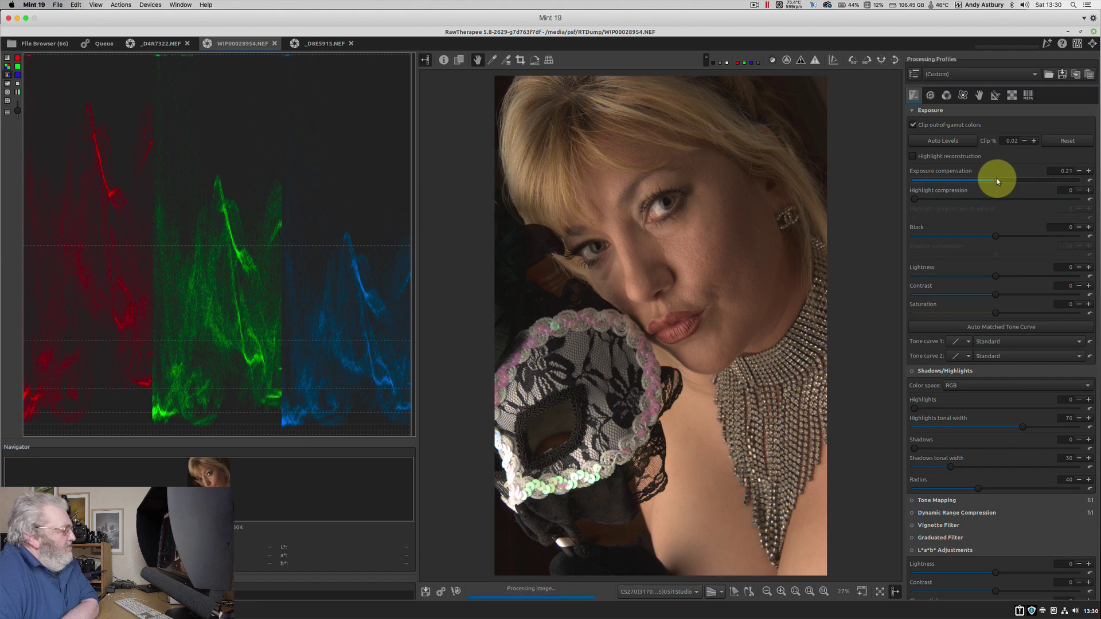
click(997, 180)
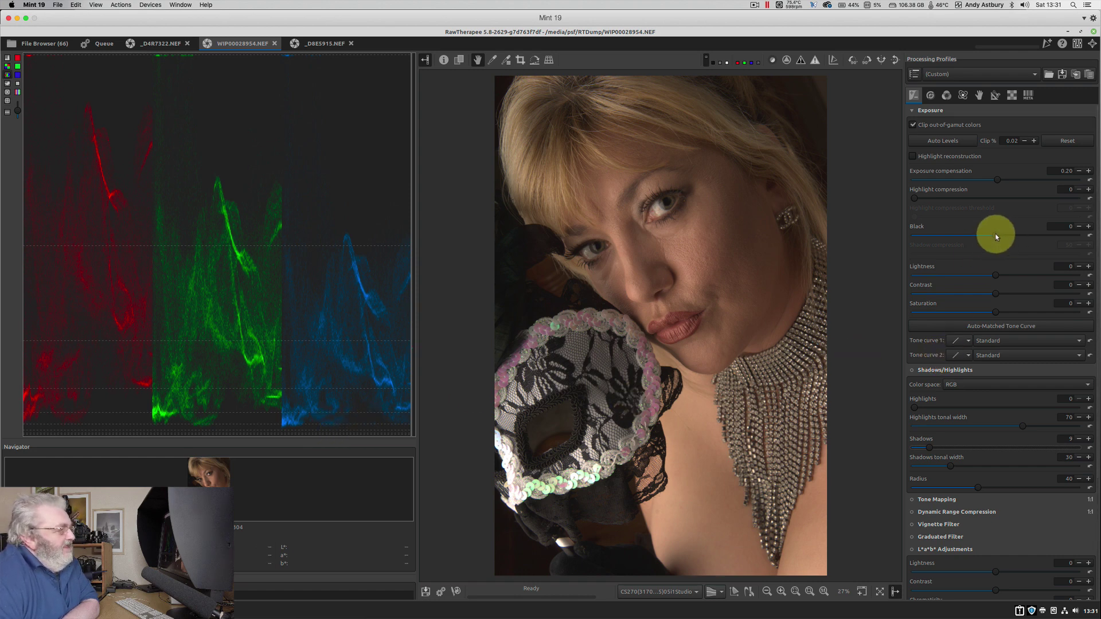
- Lower the exposure Black level to -974
drag(996, 236, 996, 236)
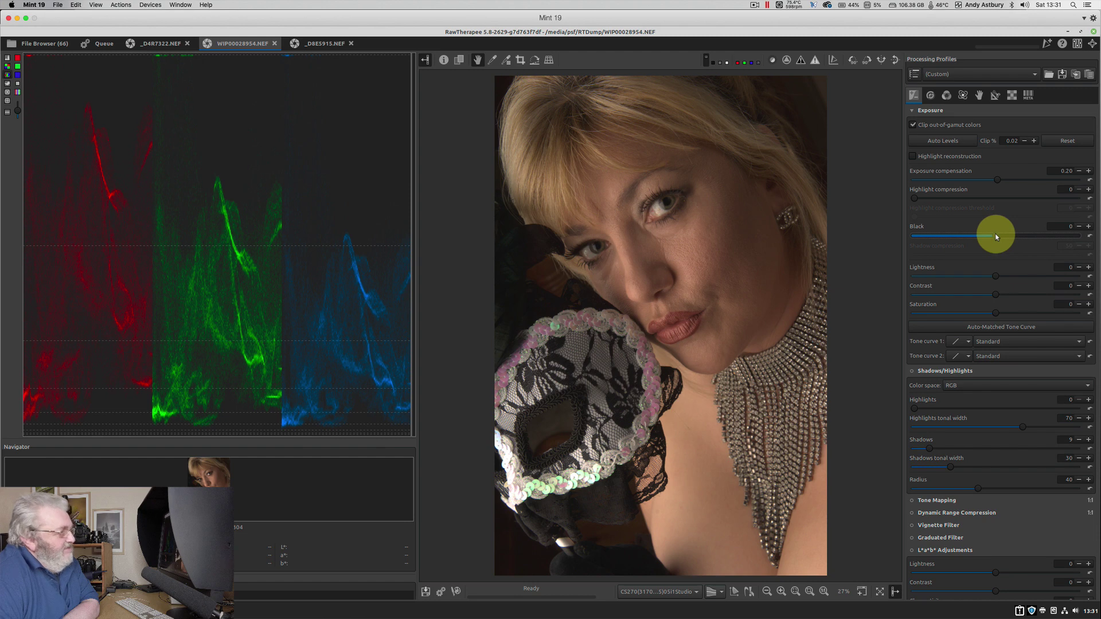
click(996, 236)
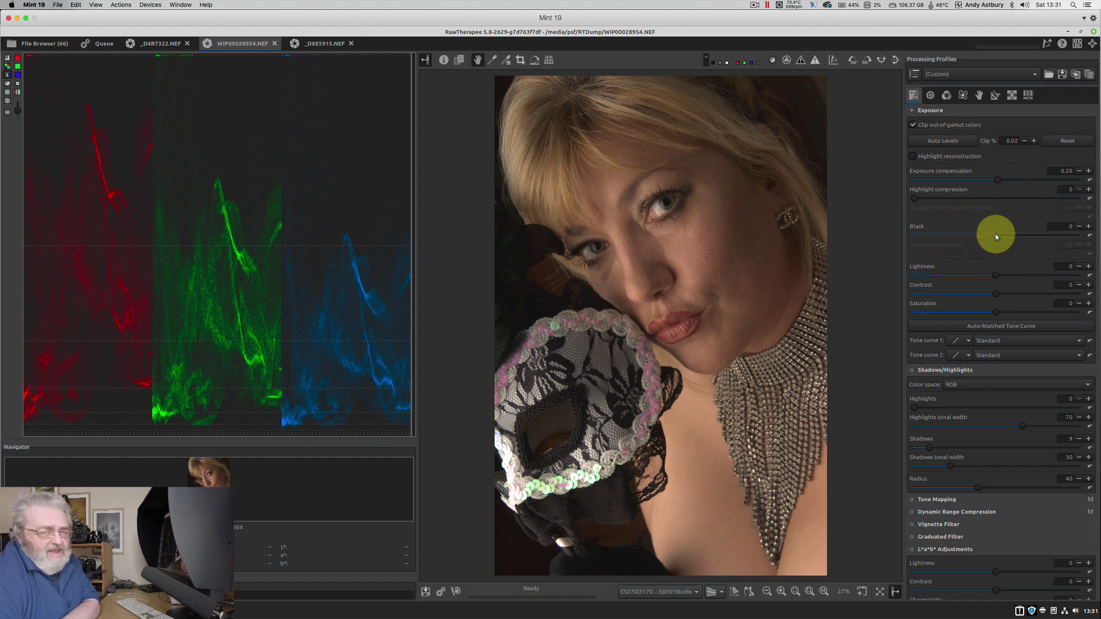
mouse_move(996, 236)
mouse_down()
mouse_move(899, 225)
mouse_move(981, 240)
mouse_up()
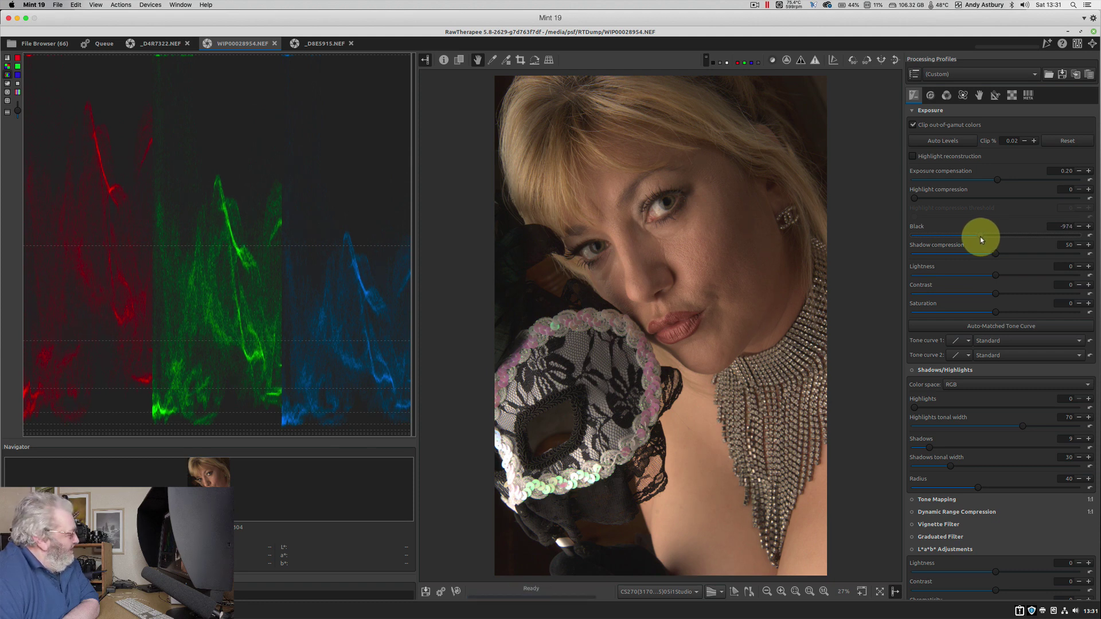
click(980, 238)
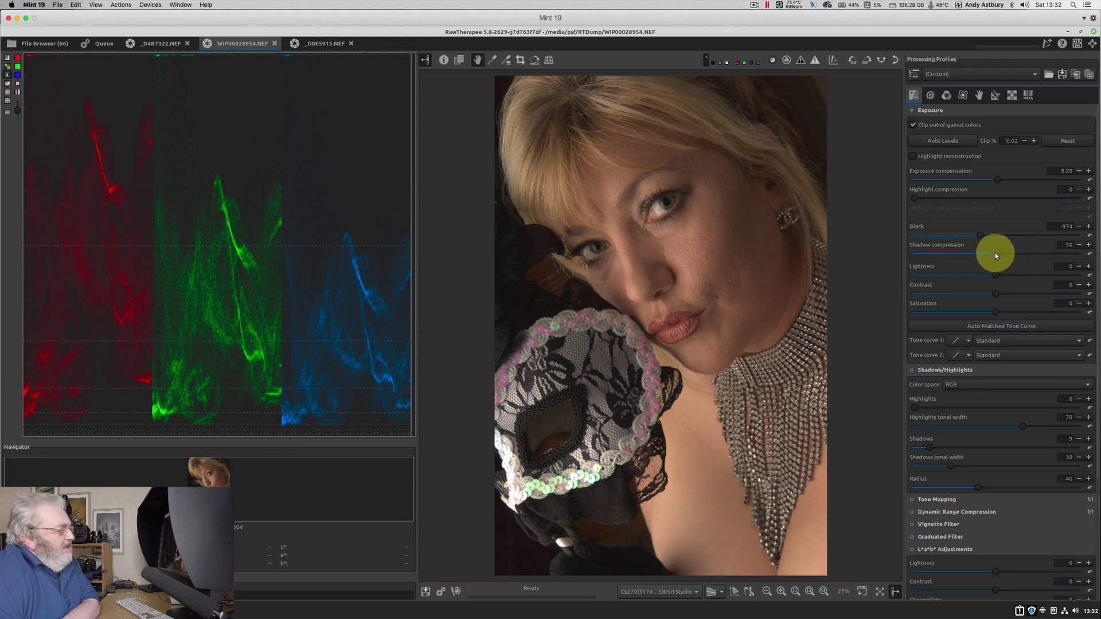
- Set the shadow compression to 64 and the exposure compensation to 0.35
click(1013, 255)
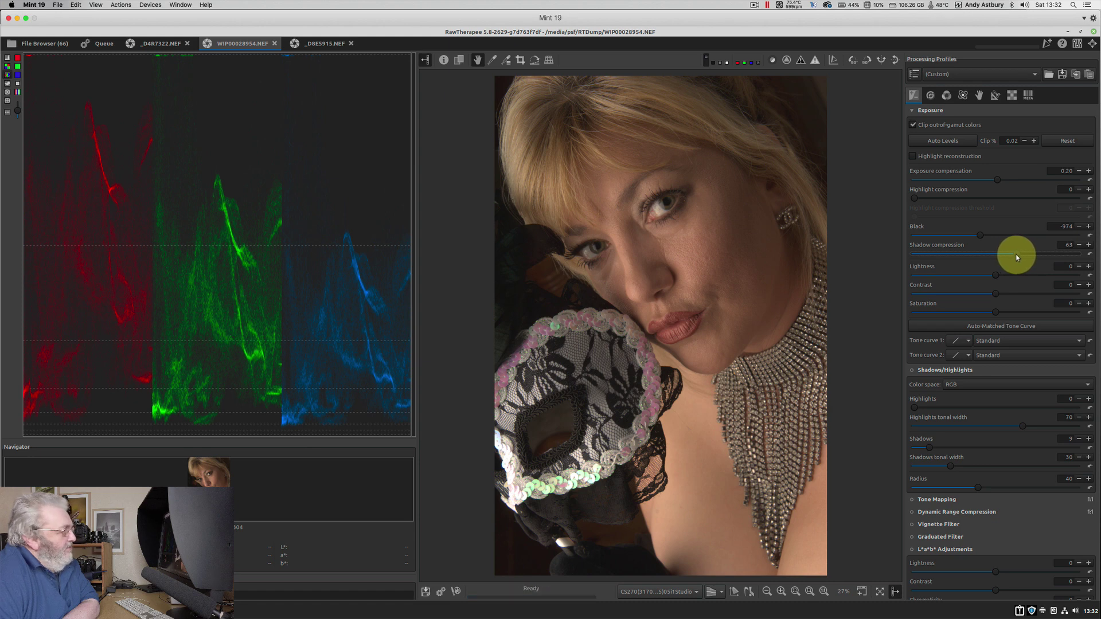
click(1017, 256)
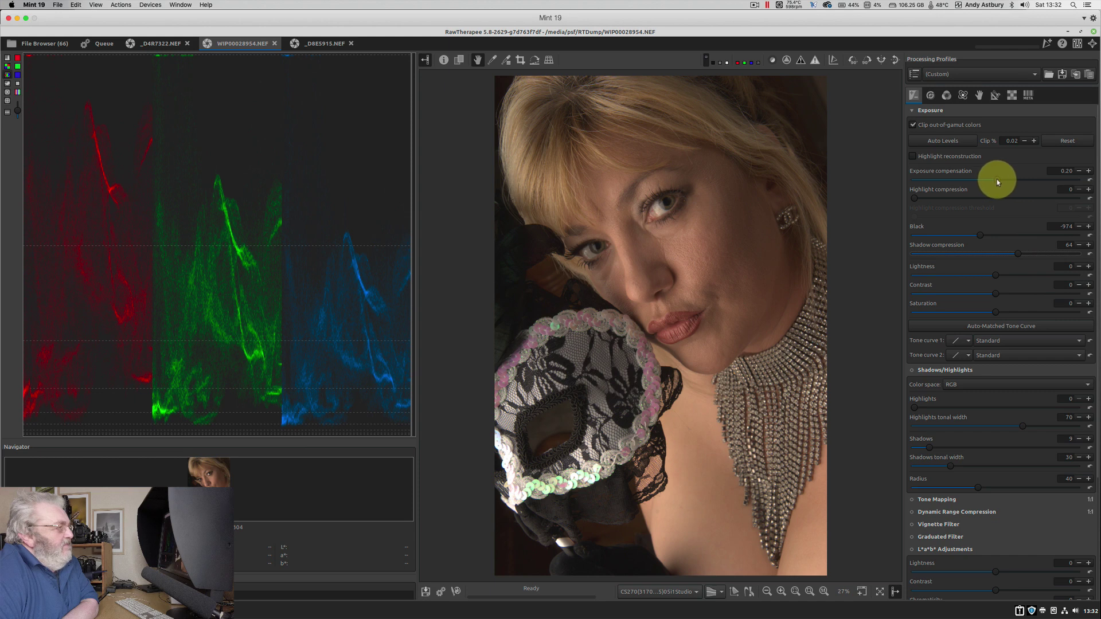
drag(998, 182, 999, 179)
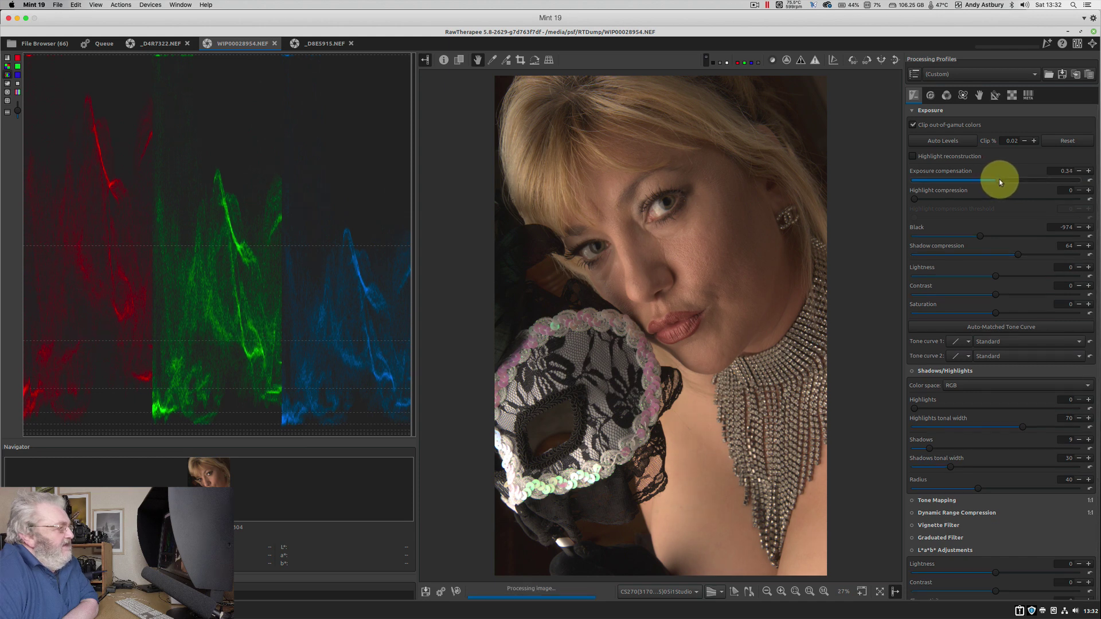
click(999, 179)
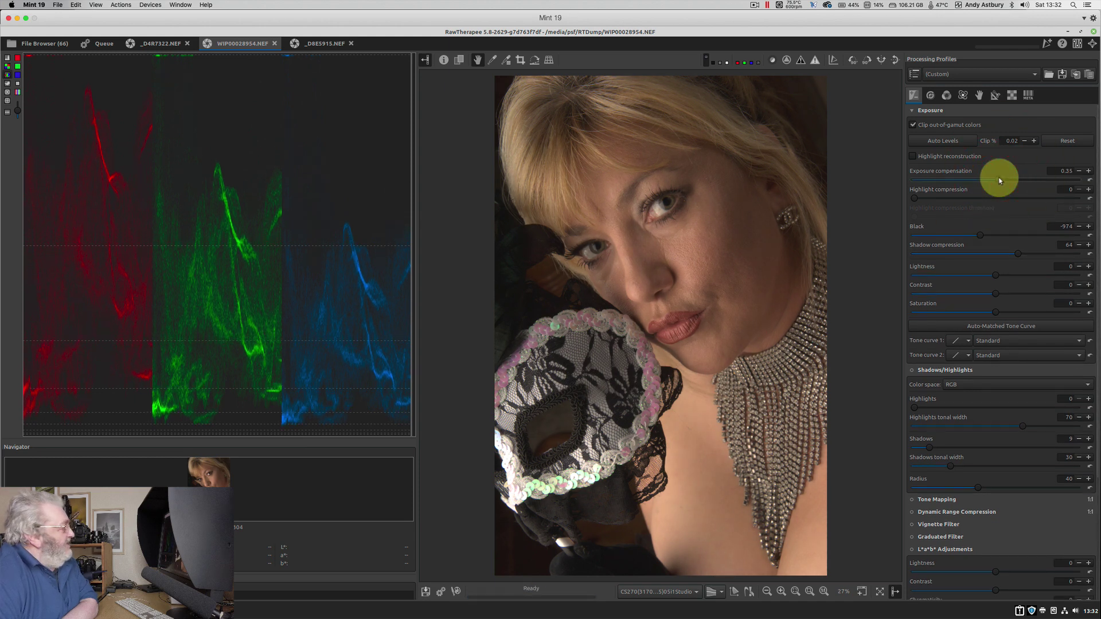
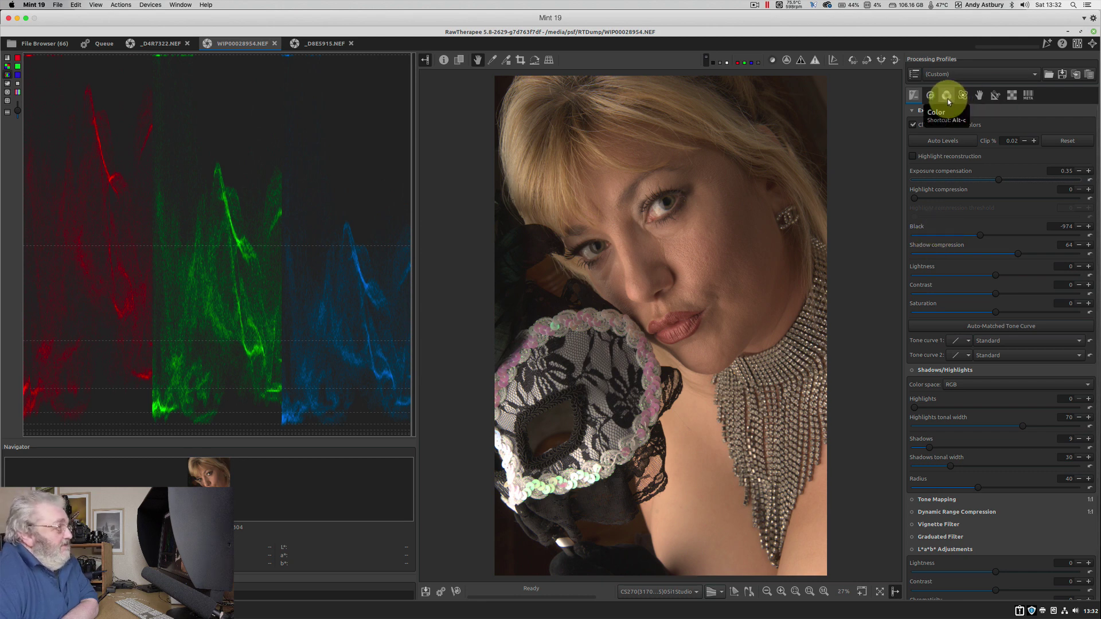
- Crop to a chest skin patch about 386 by 578 pixels and place a lockable colour picker on it
click(520, 60)
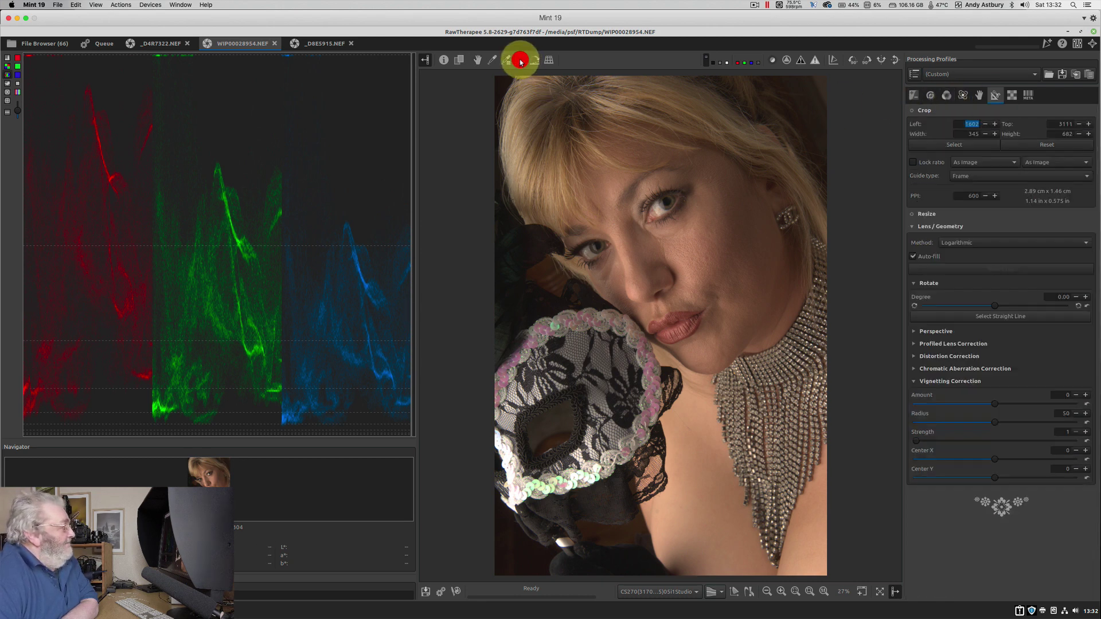
drag(679, 456, 725, 522)
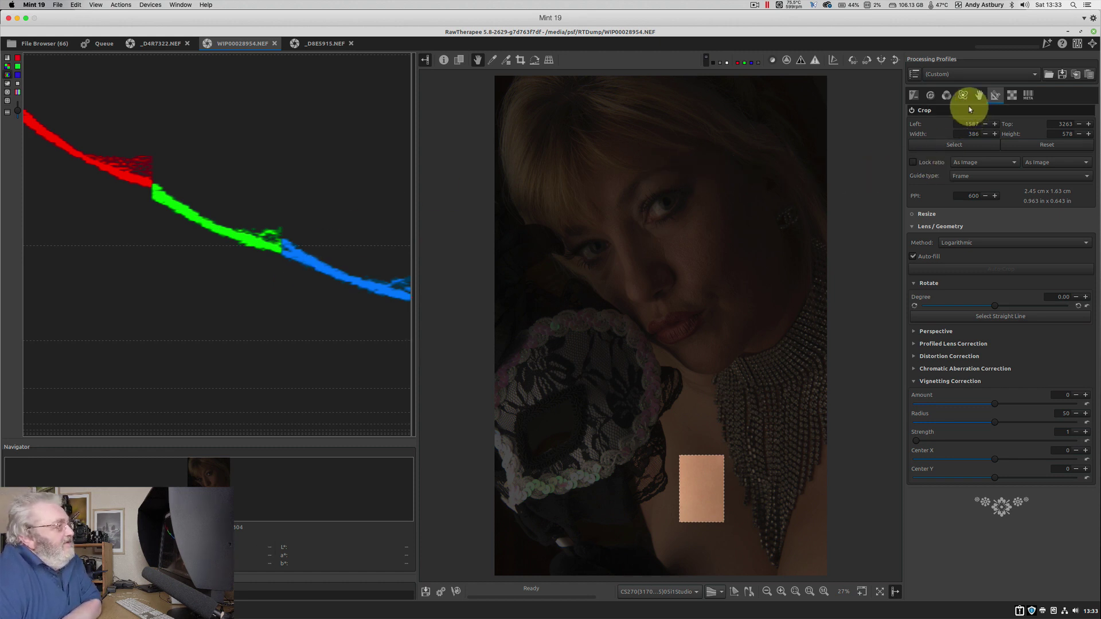
click(947, 96)
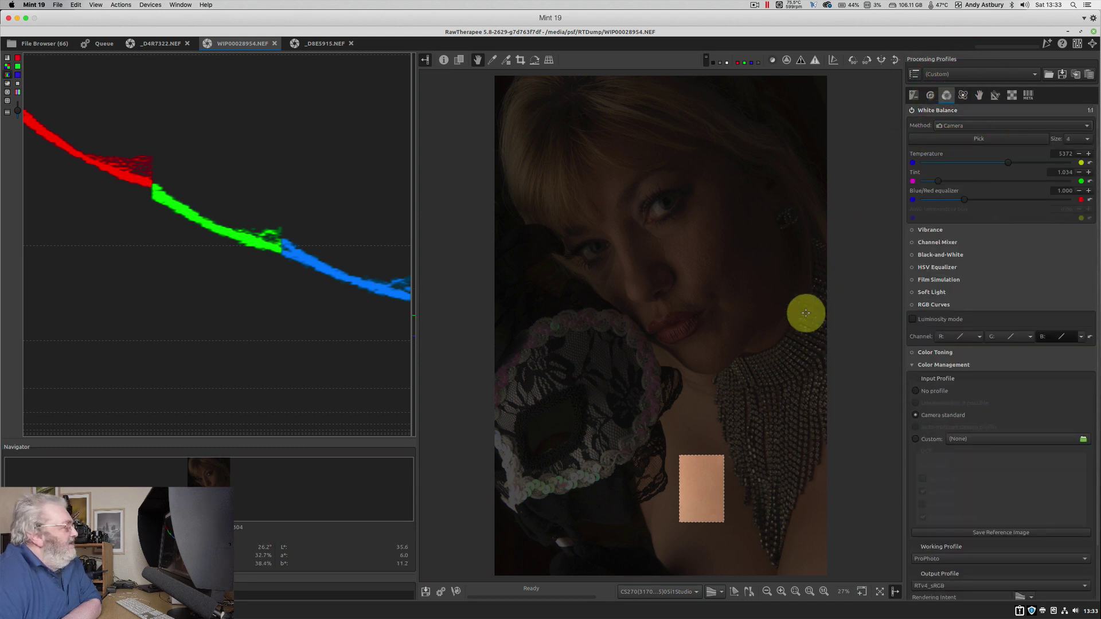
click(505, 60)
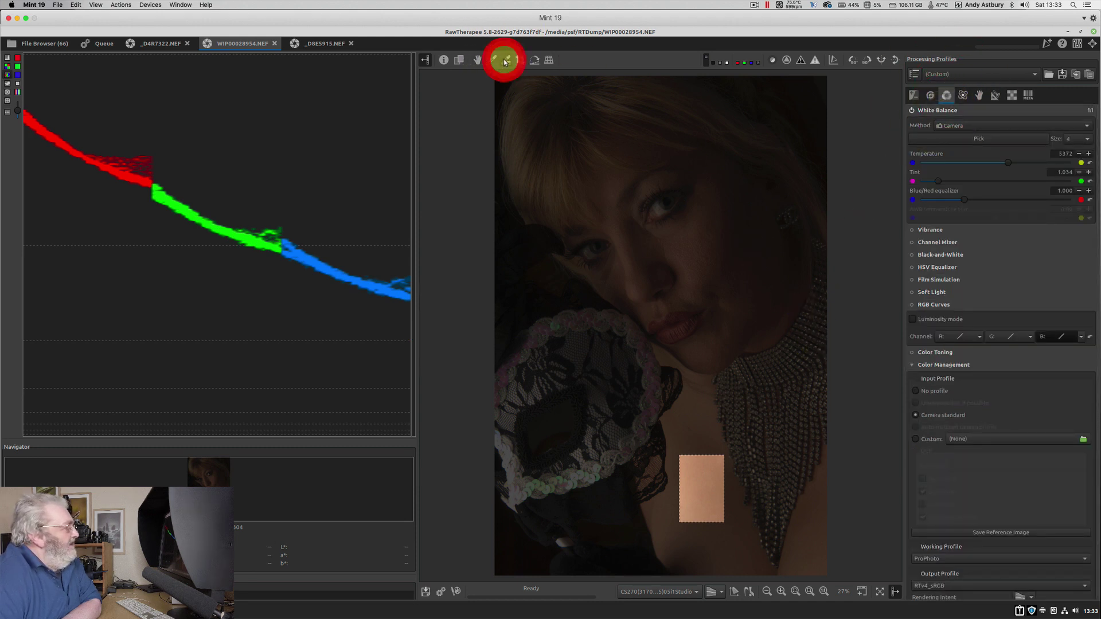
click(701, 471)
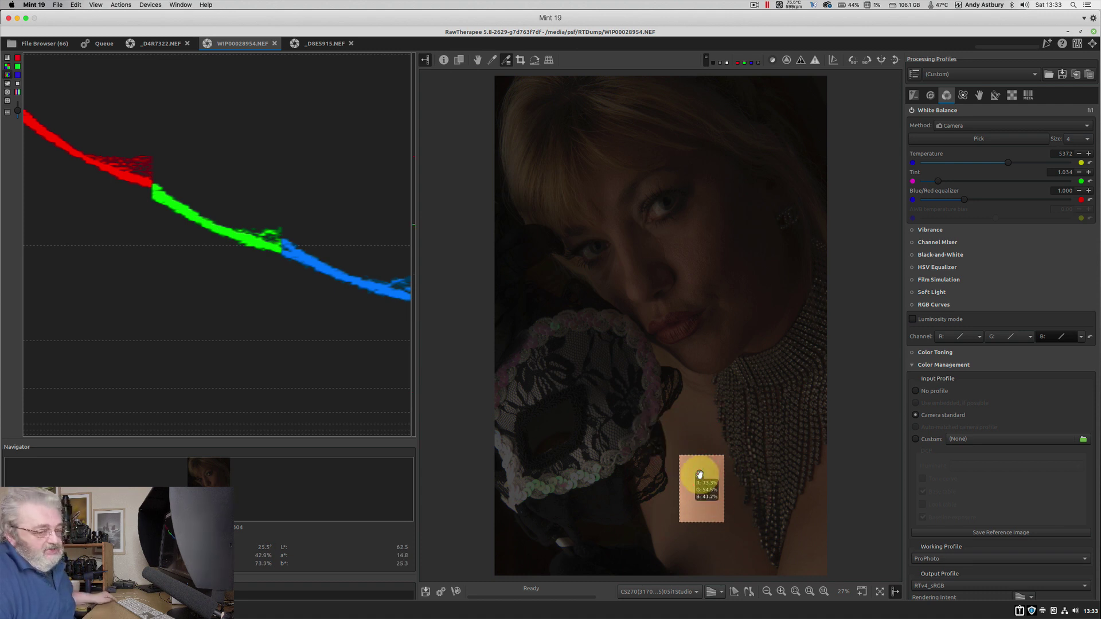
click(699, 475)
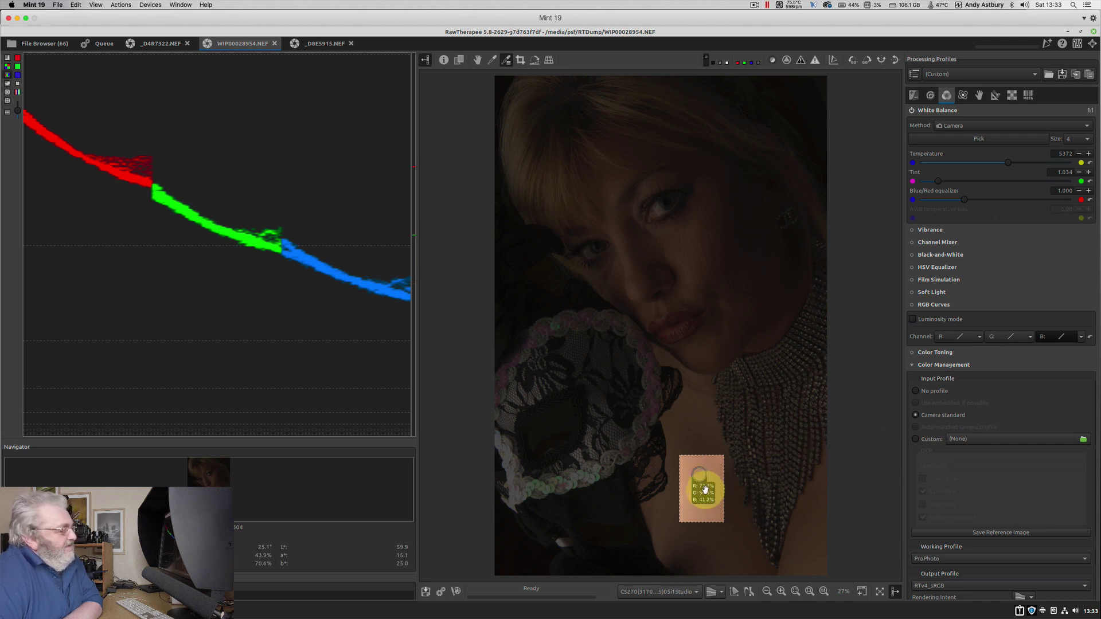
scroll(703, 493, up, 1)
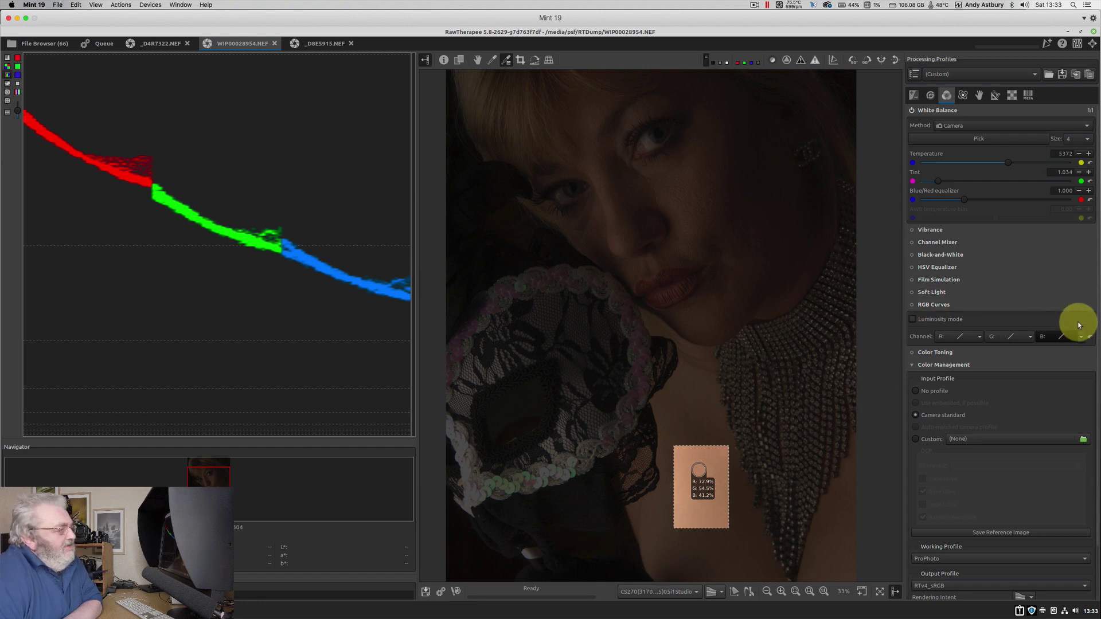
- Enable RGB Curves, switch the blue channel to a Standard curve and reset it to a straight diagonal
click(1090, 338)
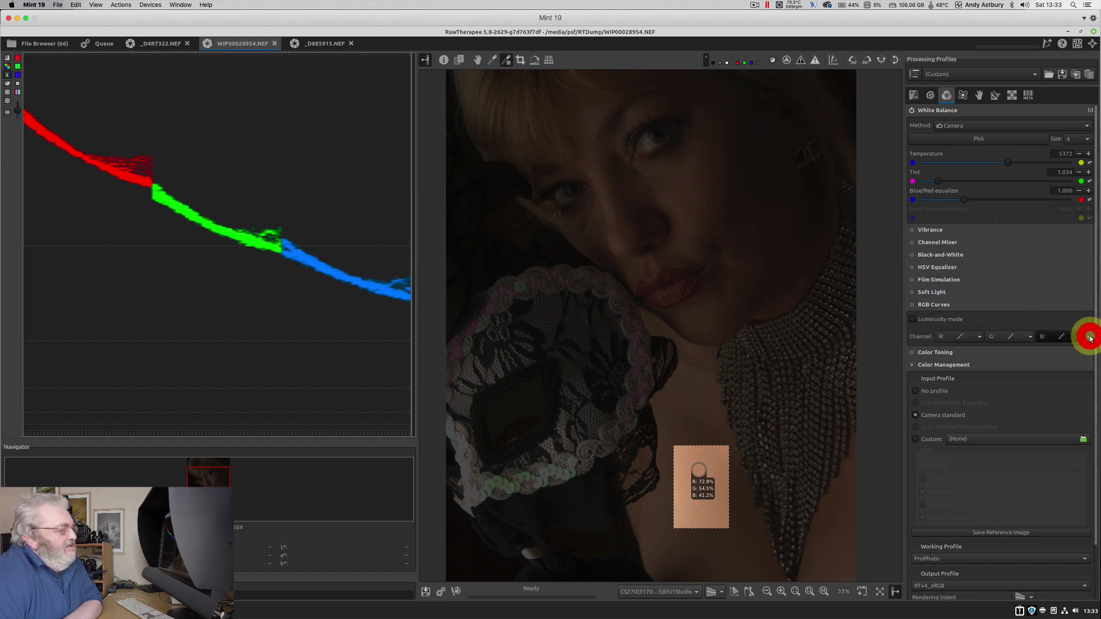
click(912, 305)
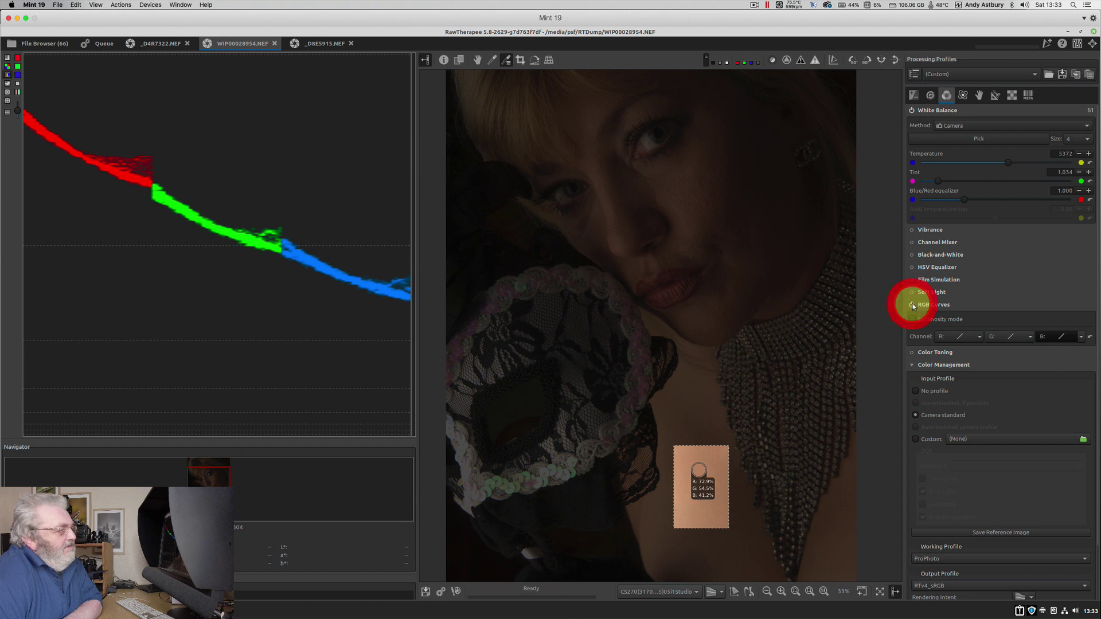
click(1090, 338)
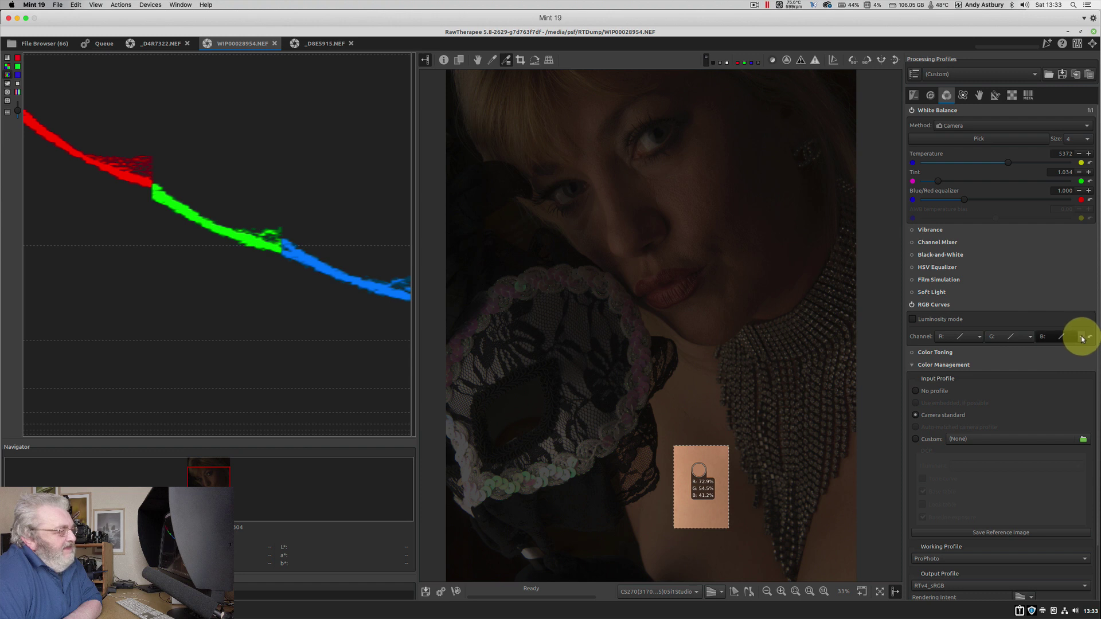
click(1081, 338)
click(1058, 356)
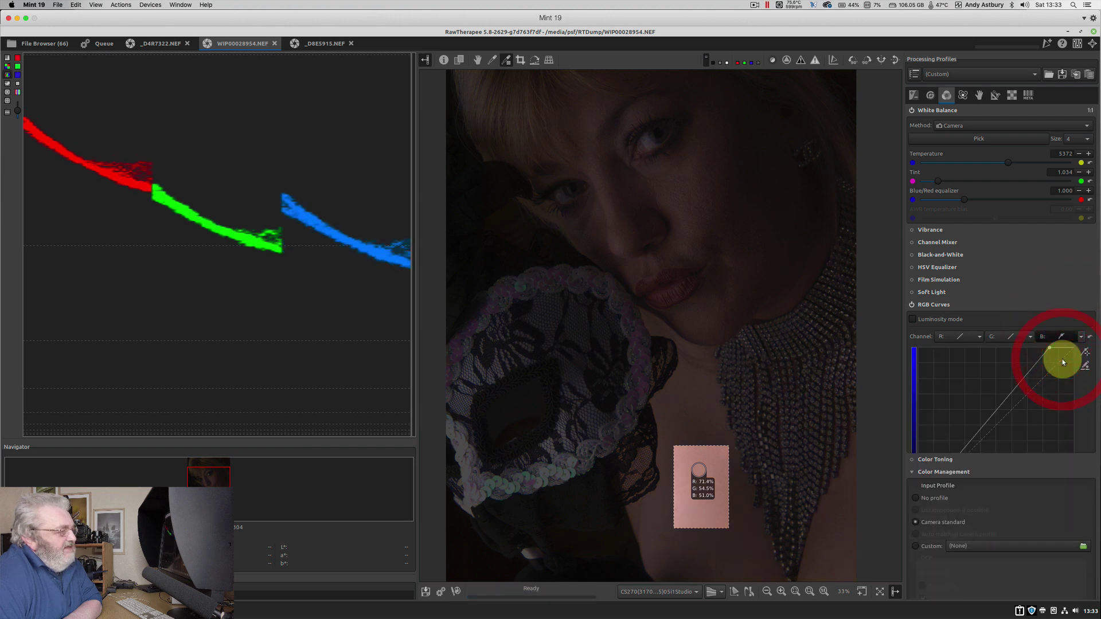
click(1090, 339)
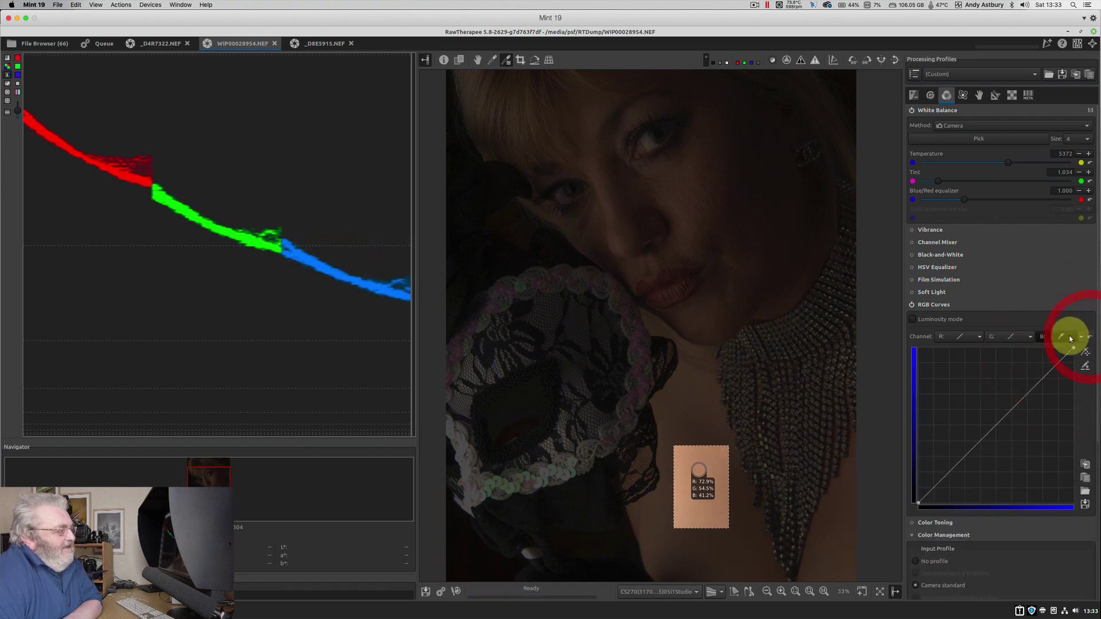
- Switch the green channel to a Standard curve and reset it to a straight diagonal
click(1005, 337)
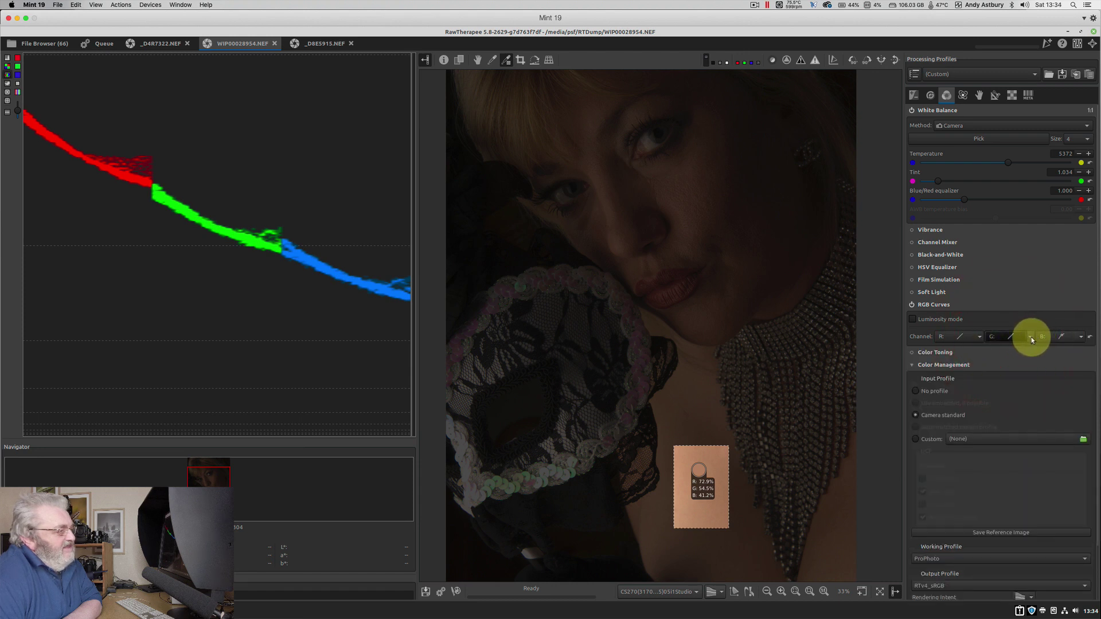
click(1032, 340)
click(1035, 356)
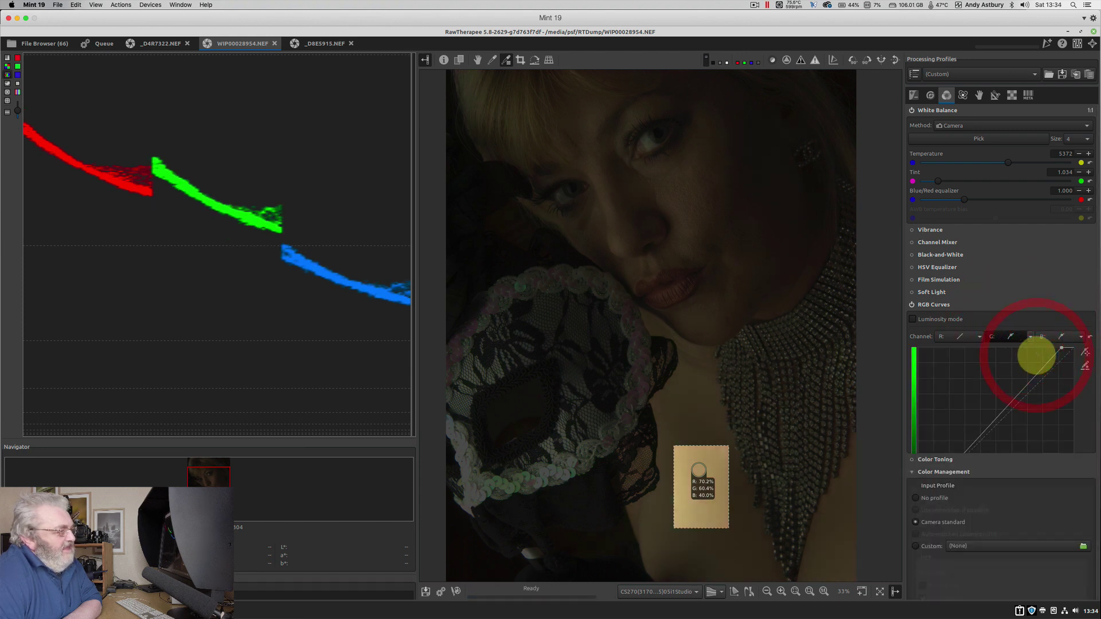
click(1089, 338)
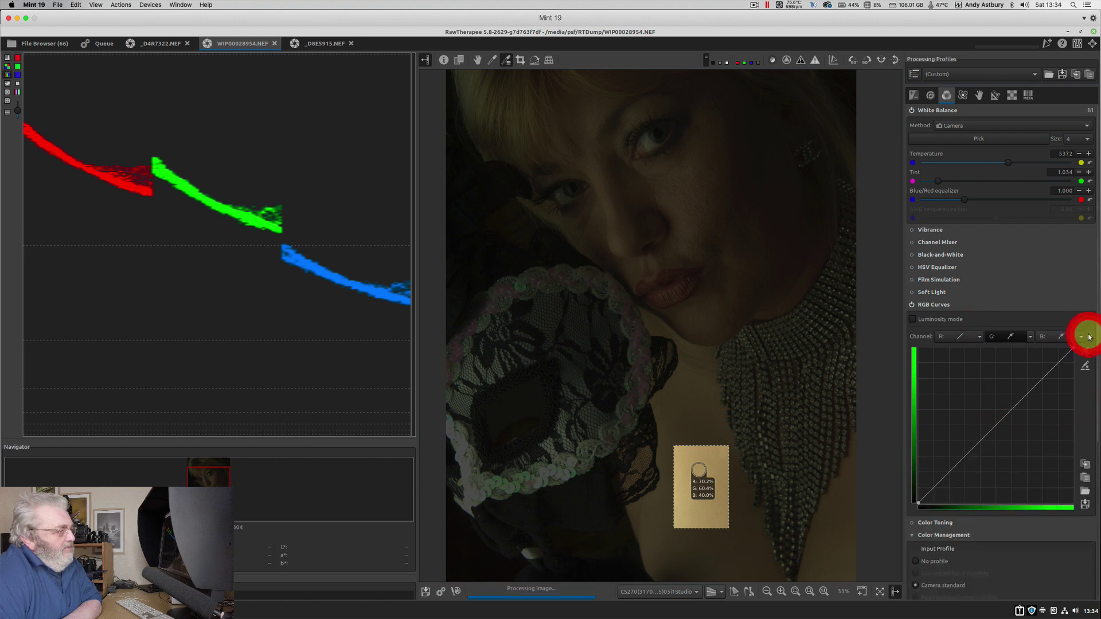
- Switch the red channel to a Standard curve and reset it to a straight diagonal
click(964, 336)
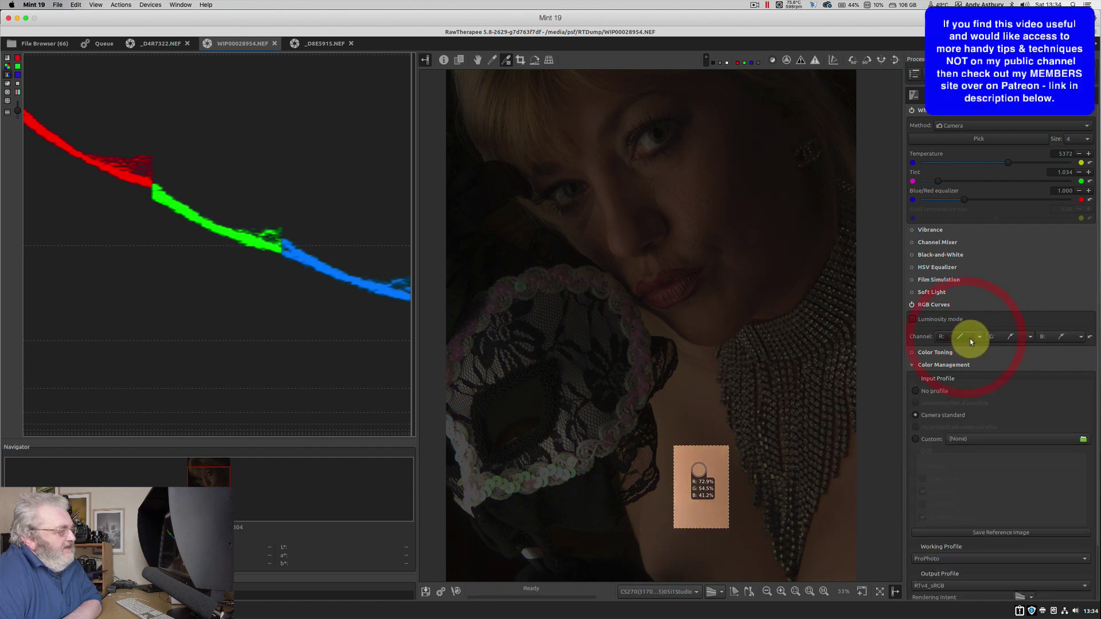
click(978, 338)
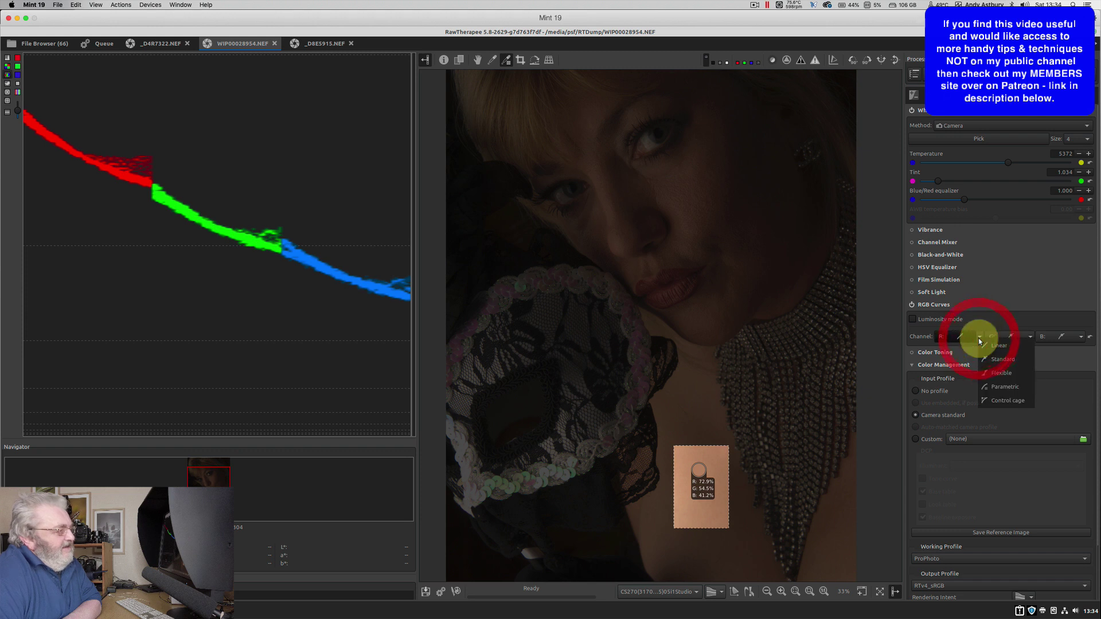
click(982, 356)
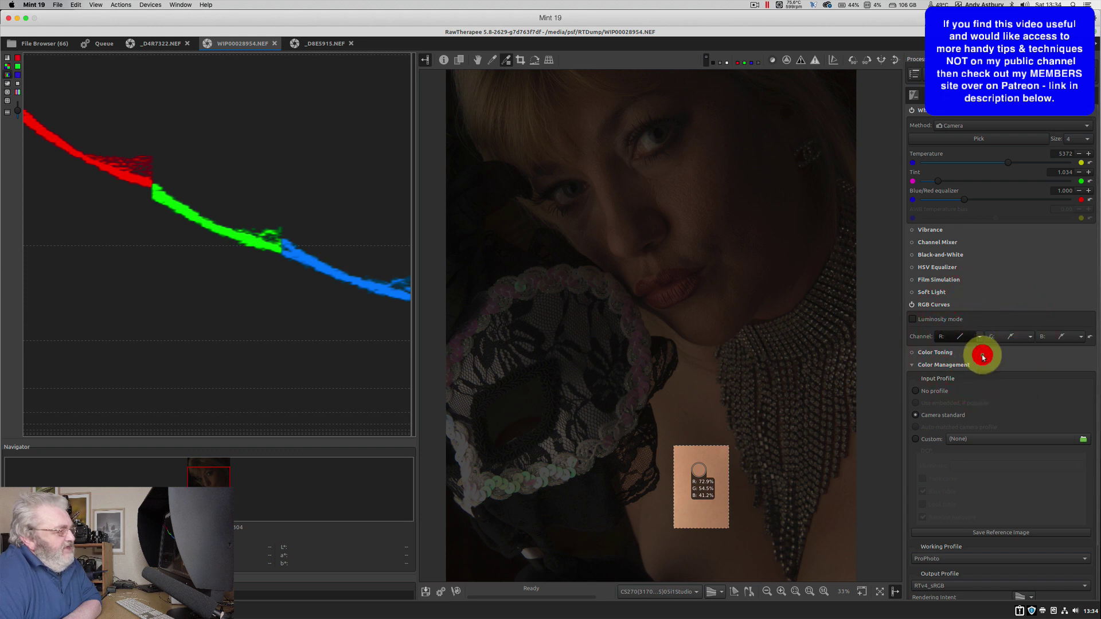
click(1089, 337)
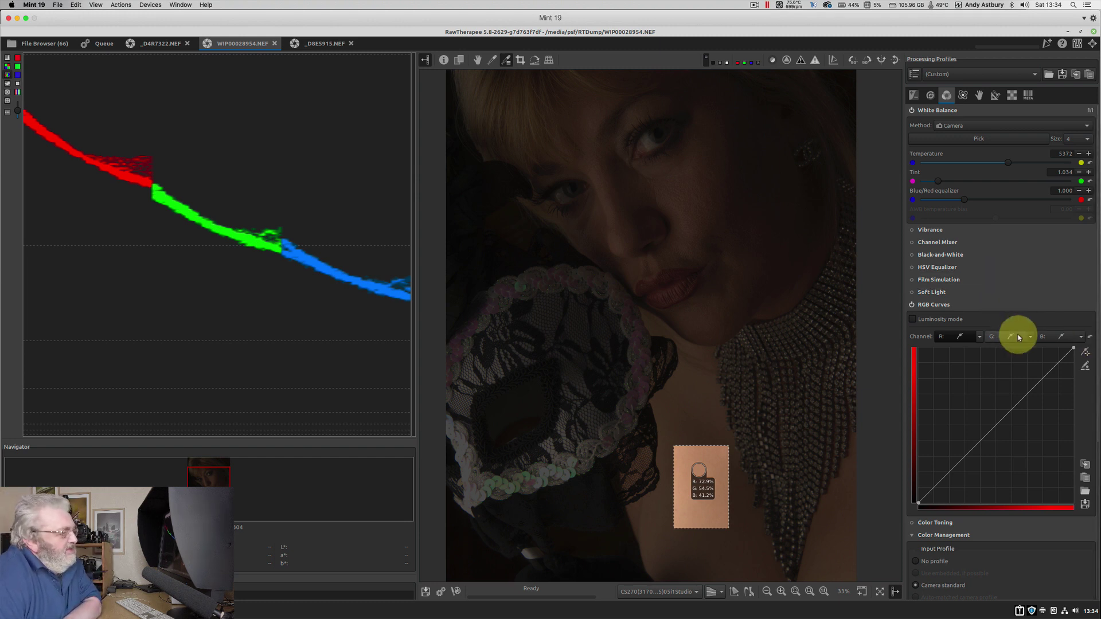
- Pull in the green curve's white point to bring the sampled skin to about 60% green, and the blue curve's to about 50% blue
click(999, 337)
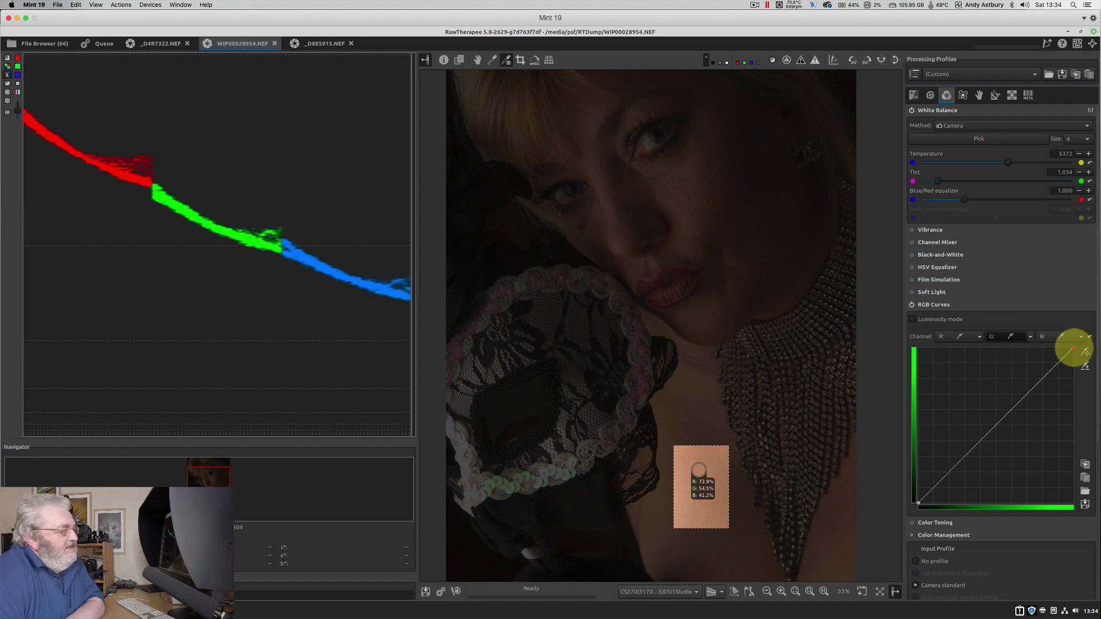
drag(1074, 347, 1062, 344)
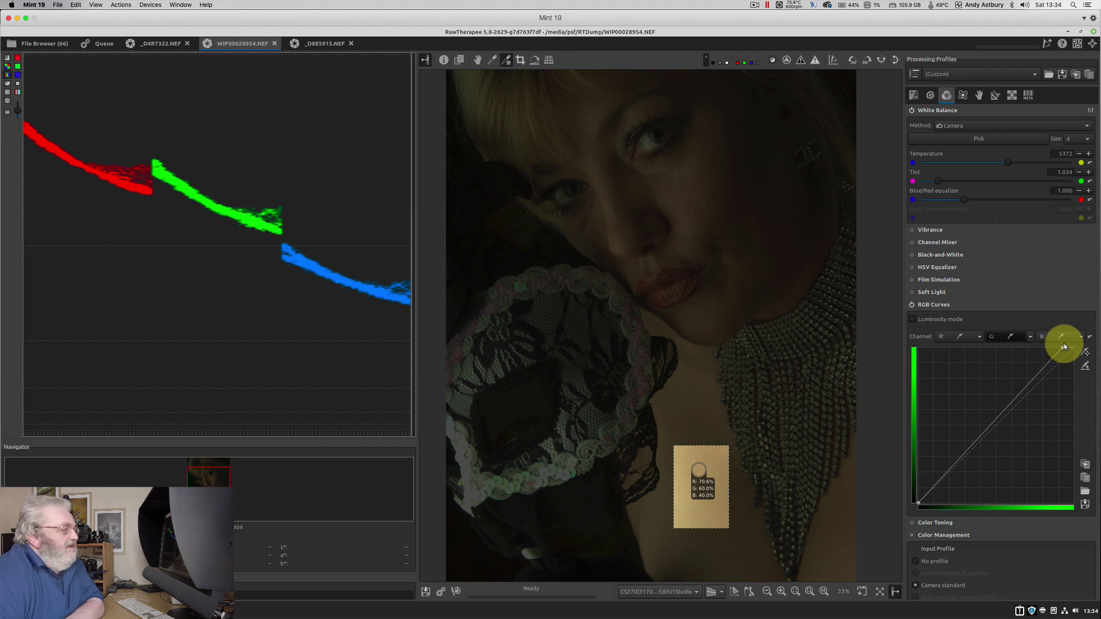
click(1062, 336)
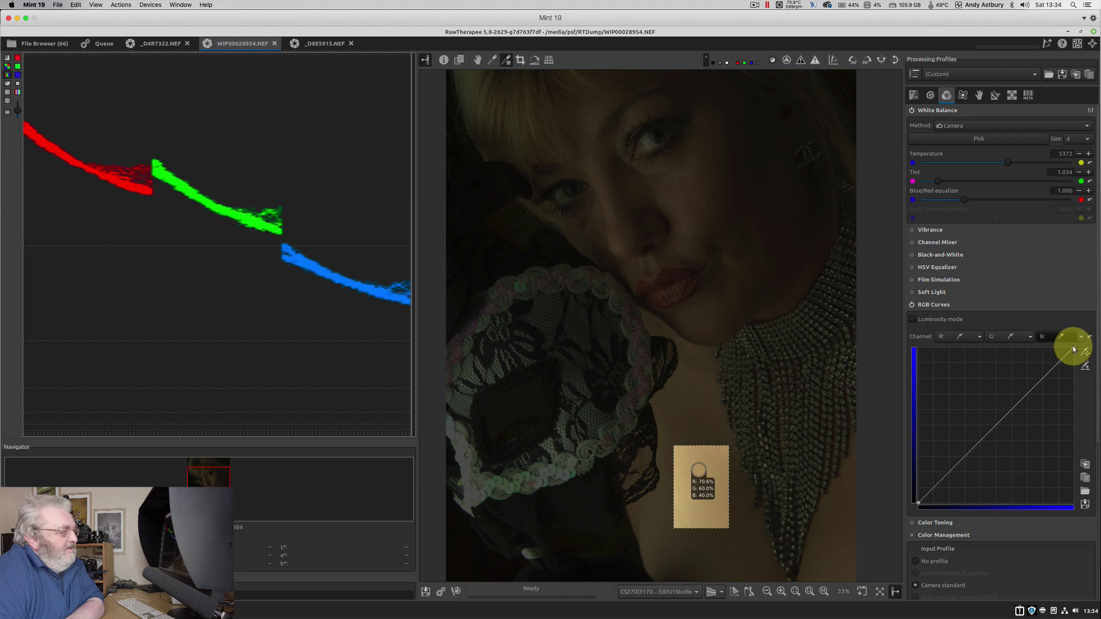
drag(1073, 348, 1050, 338)
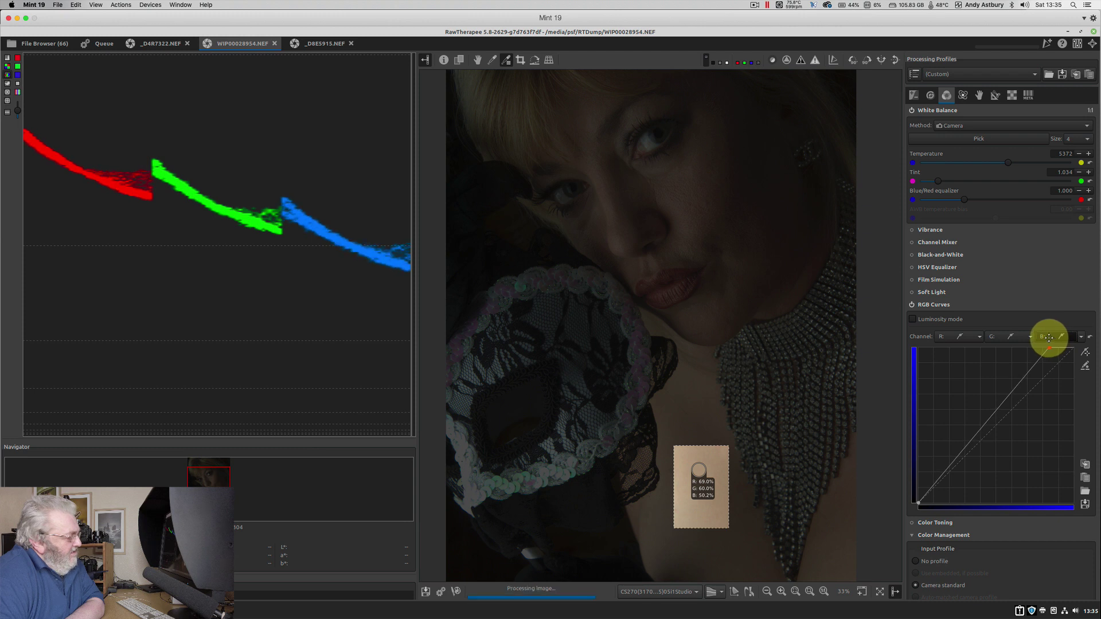
- Fine-tune the red curve's white point in RGB Curves to bring the sampled skin to about 70% red
drag(1049, 338, 1050, 340)
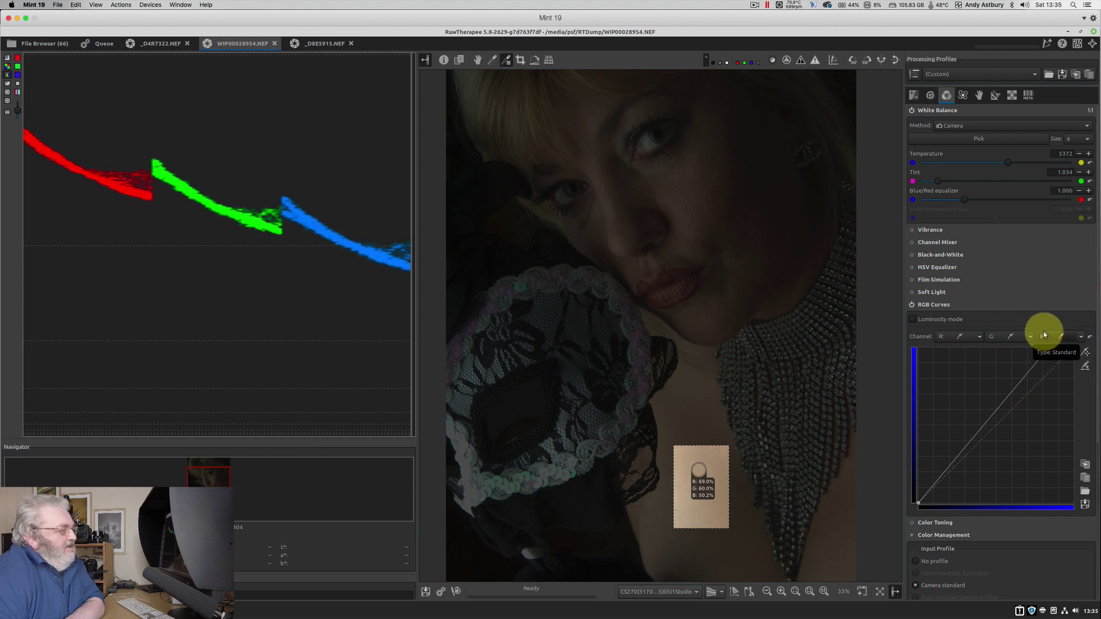
click(949, 337)
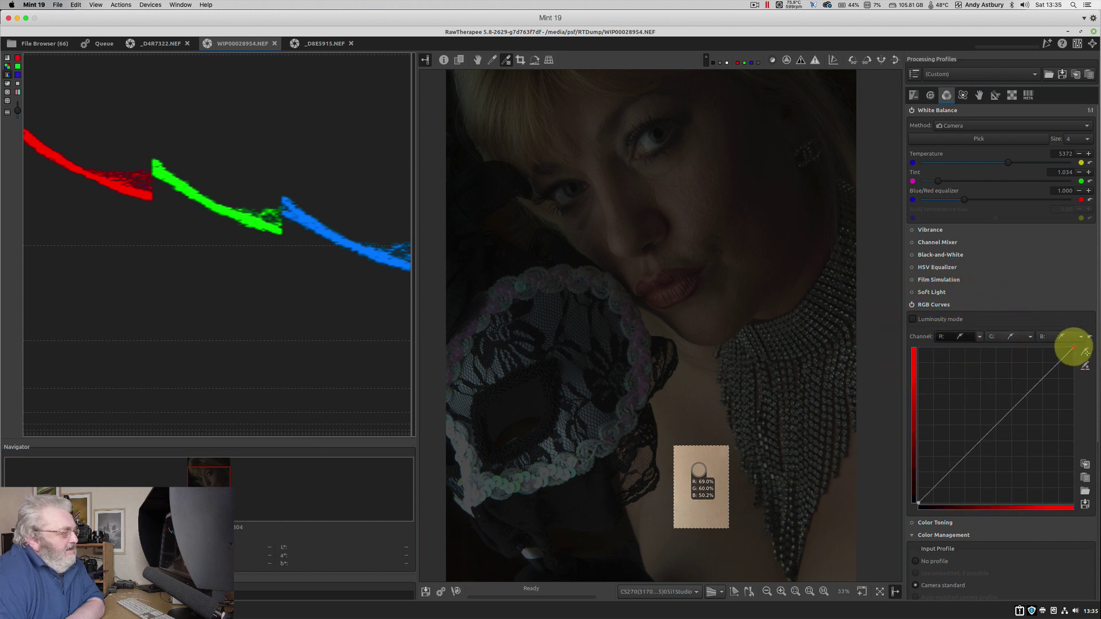
drag(1072, 347, 1072, 347)
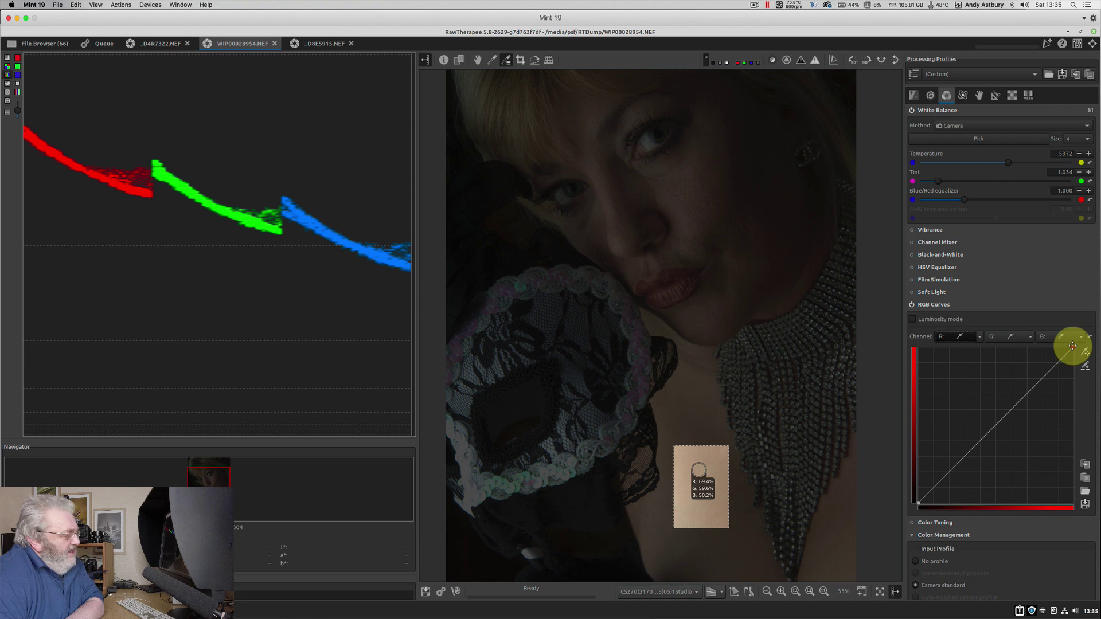
drag(1072, 346, 1073, 350)
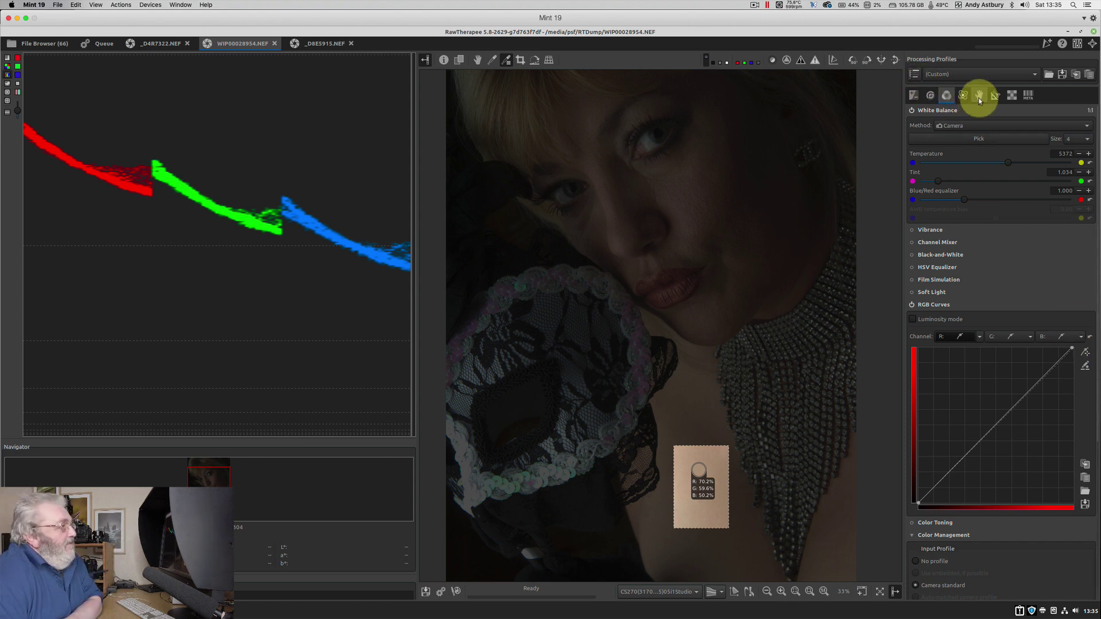
- Disable the crop to restore the full portrait, and lower exposure compensation to 0.17
click(995, 95)
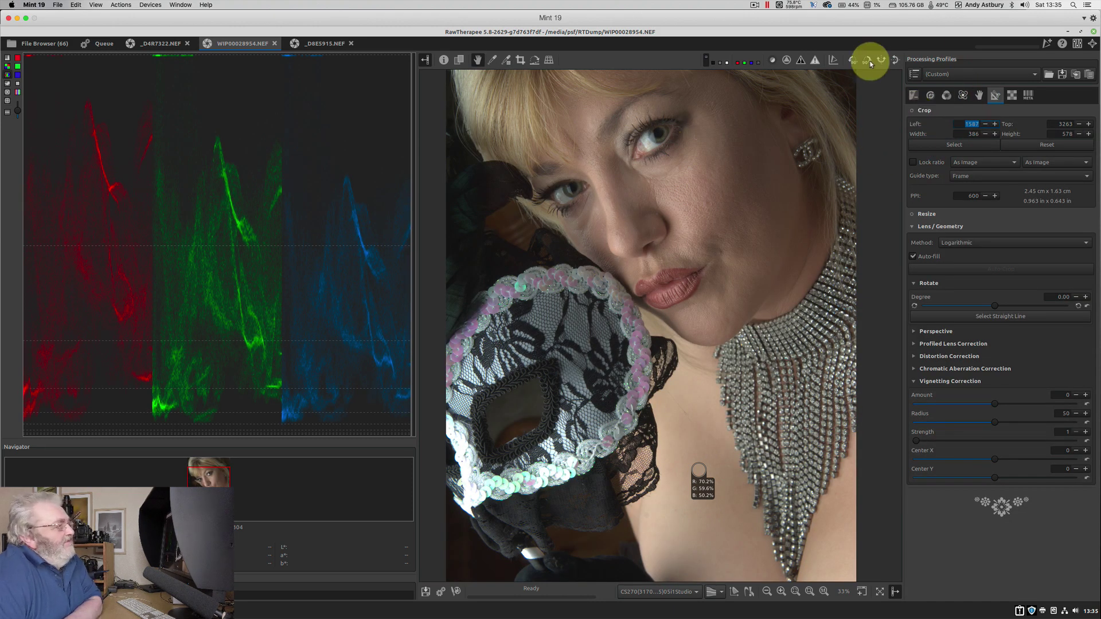
click(914, 97)
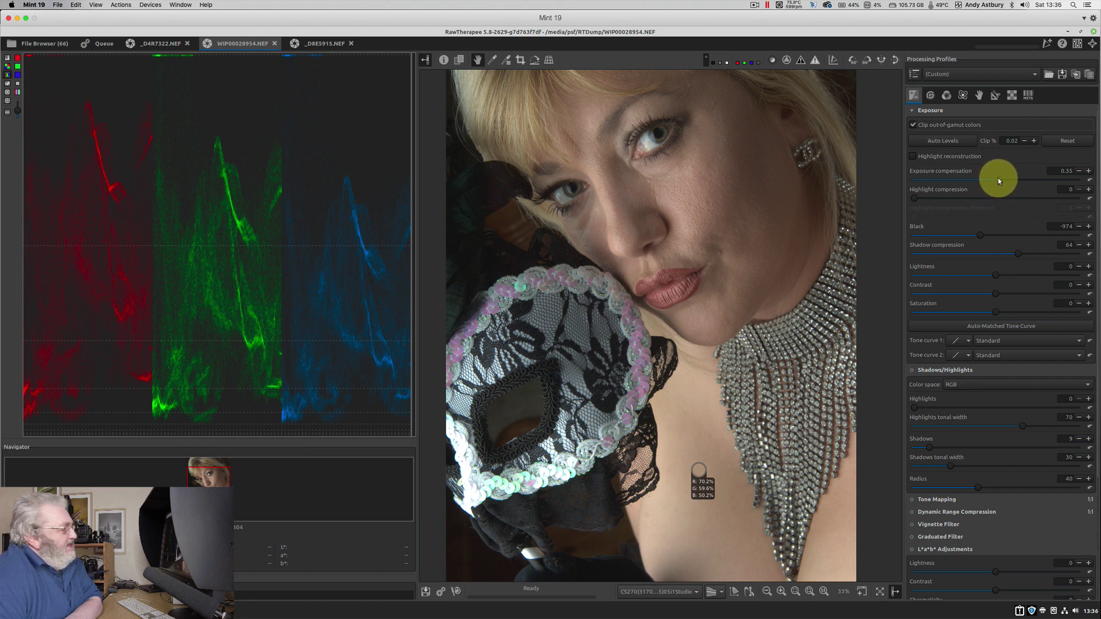
scroll(997, 177, down, 3)
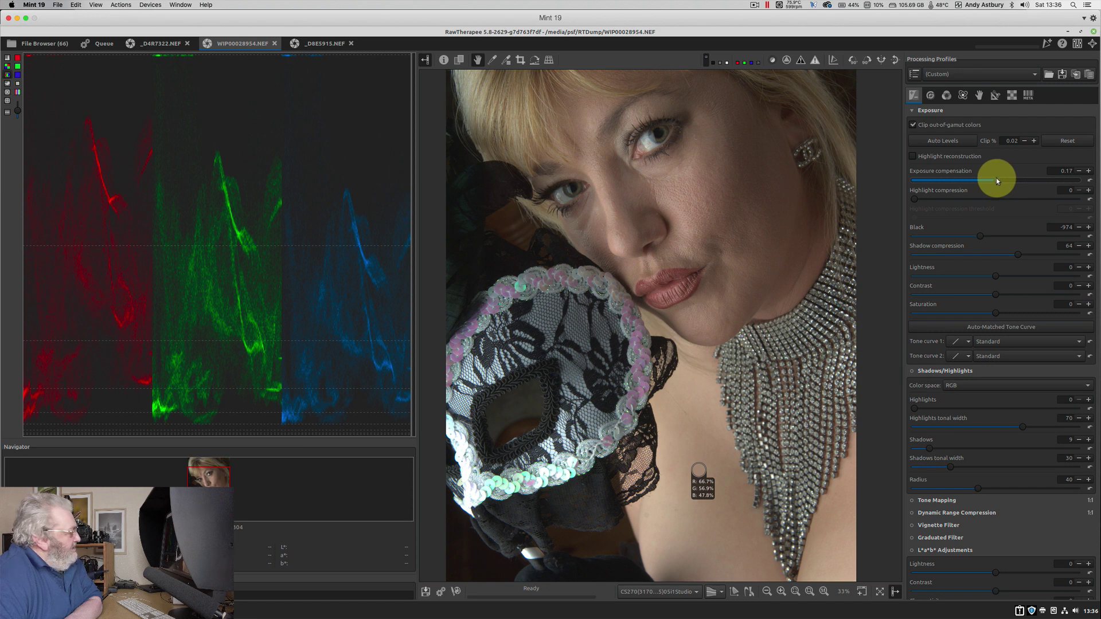
click(997, 178)
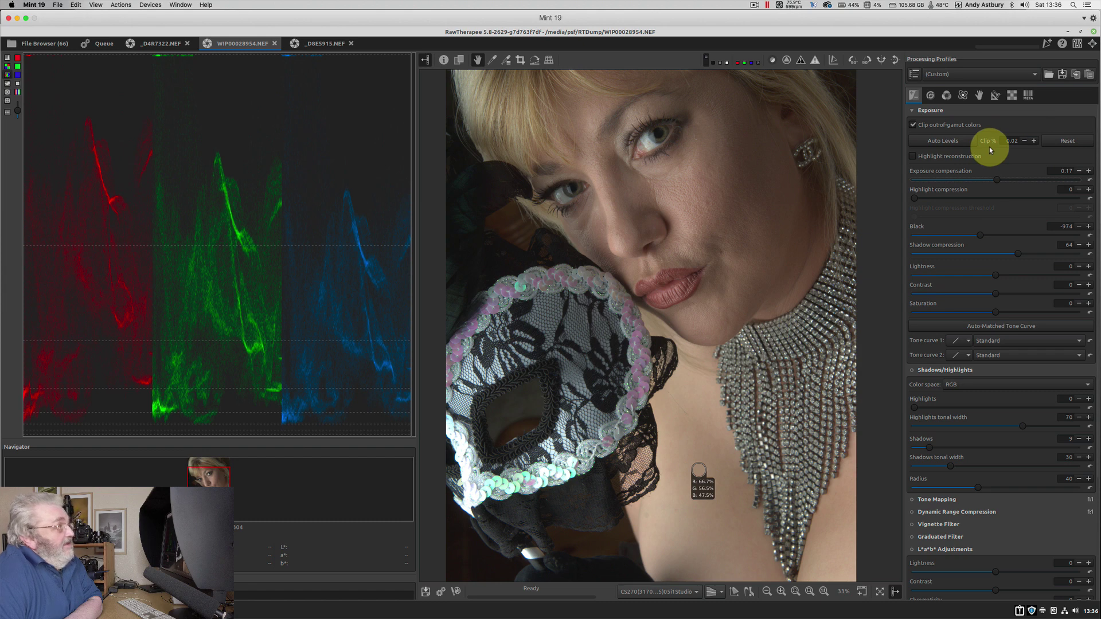
- Compare the edit with the Neutral profile, shrinking the scope to expose the history and restoring the 0.17 exposure compensation state
click(968, 75)
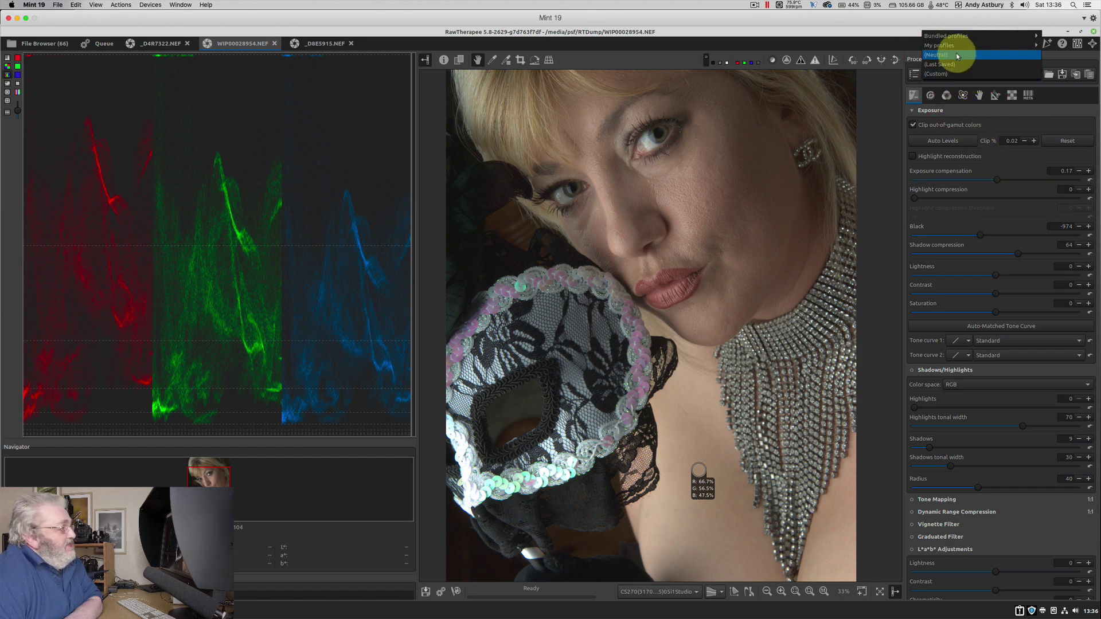
click(956, 53)
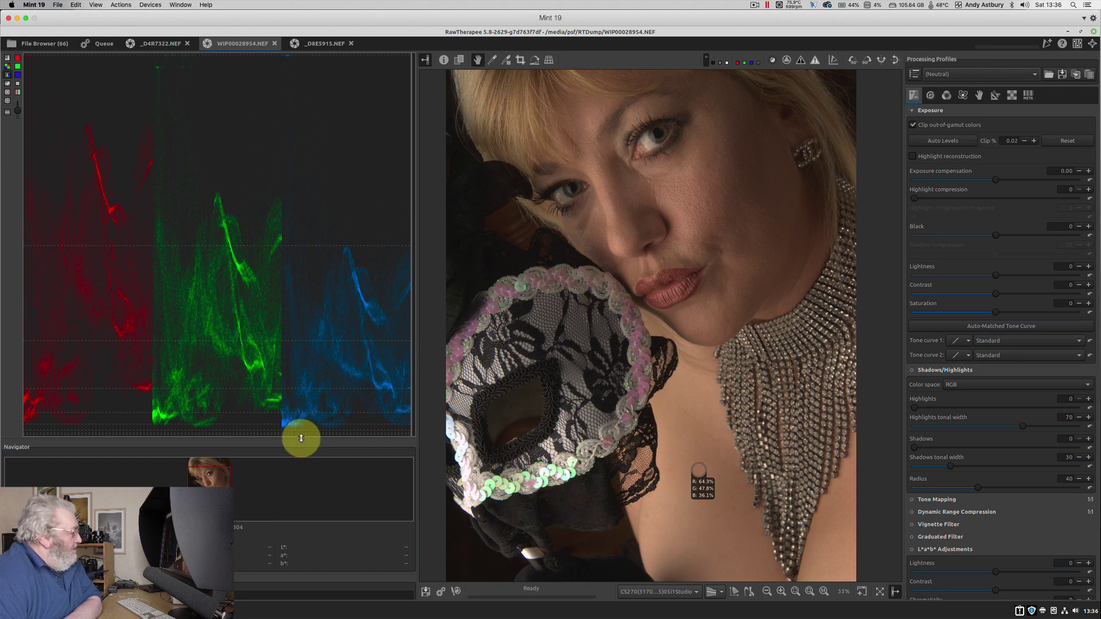
drag(301, 438, 322, 224)
click(385, 514)
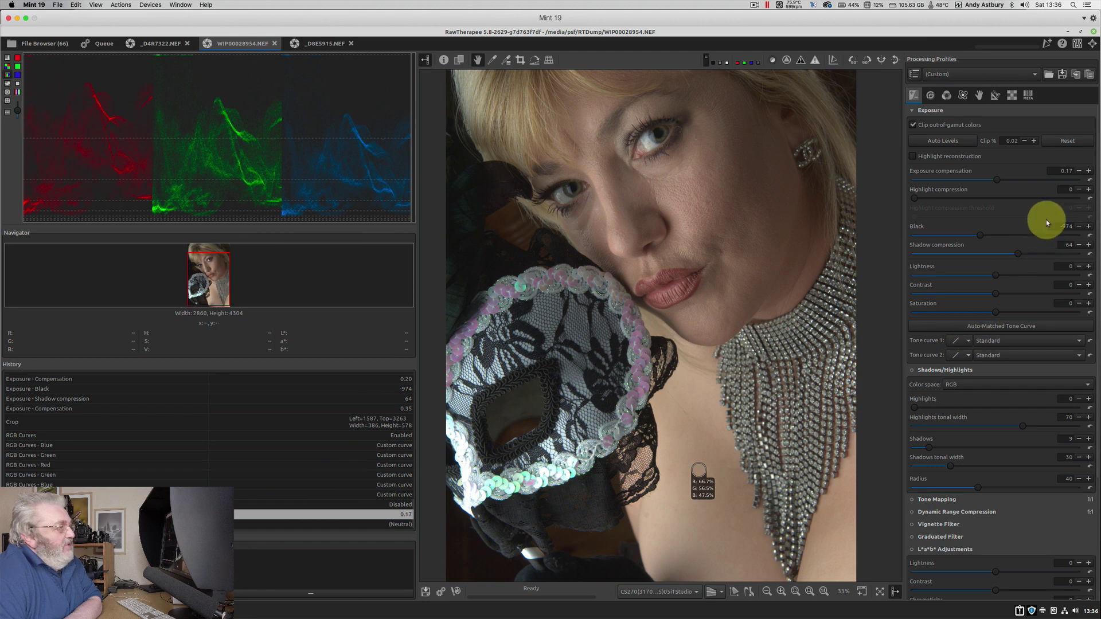
- Reset exposure compensation to 0.00, and compare the result with the Neutral profile before restoring the edited state from the history
click(1089, 181)
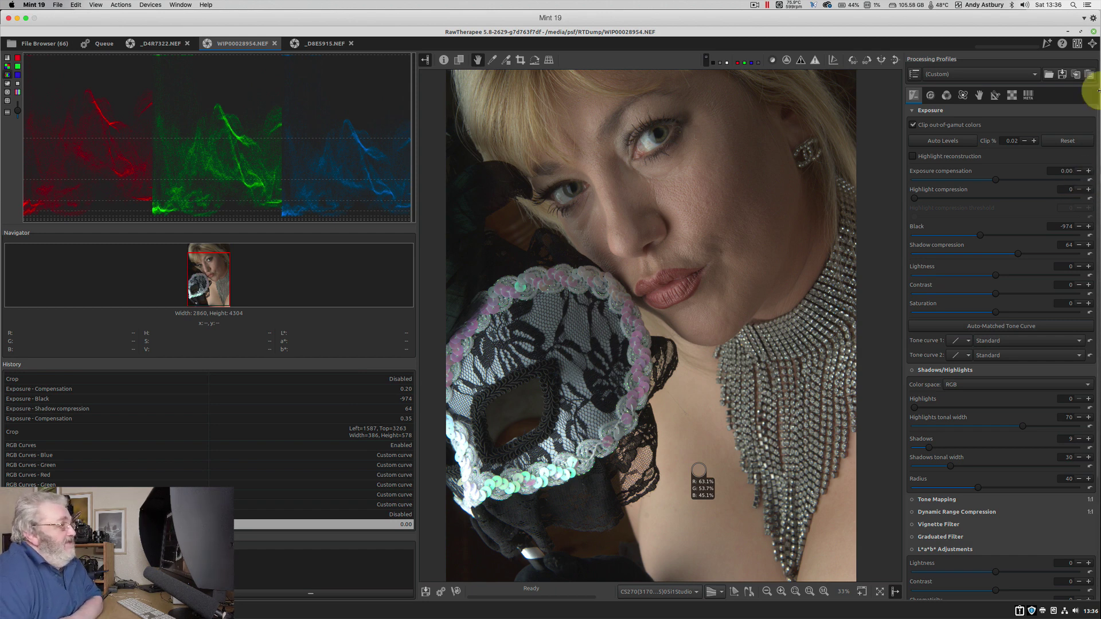
click(968, 74)
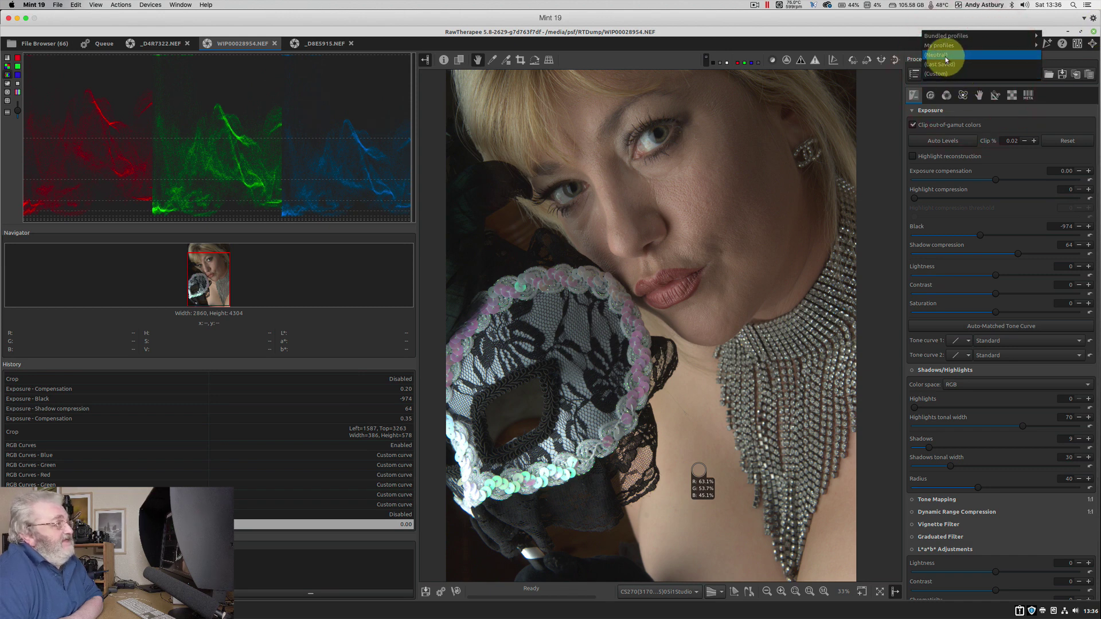
click(946, 59)
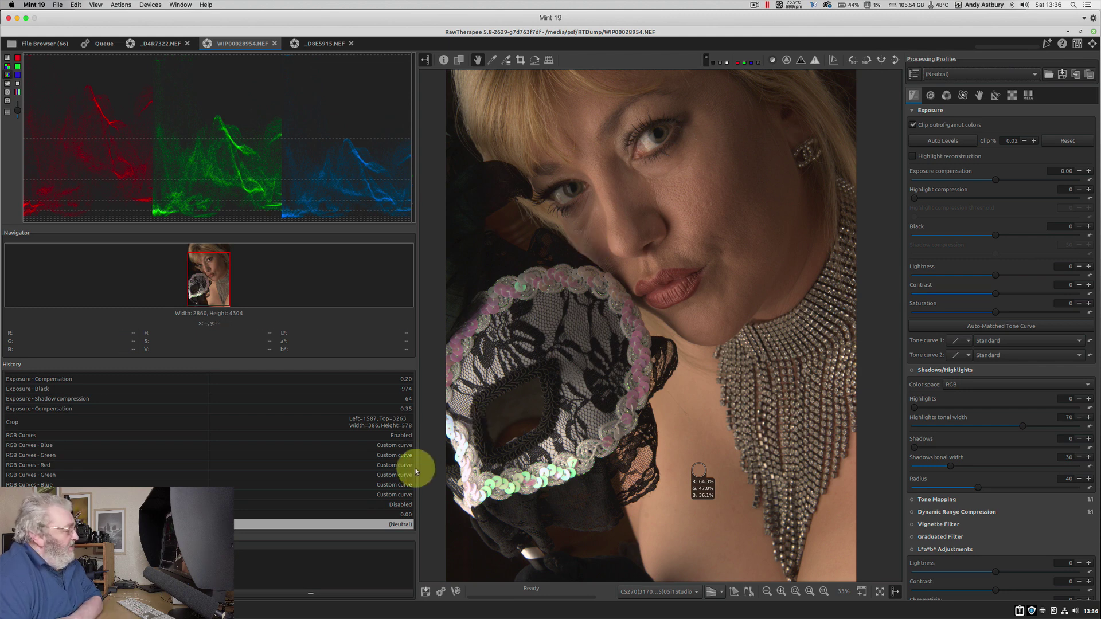
click(398, 514)
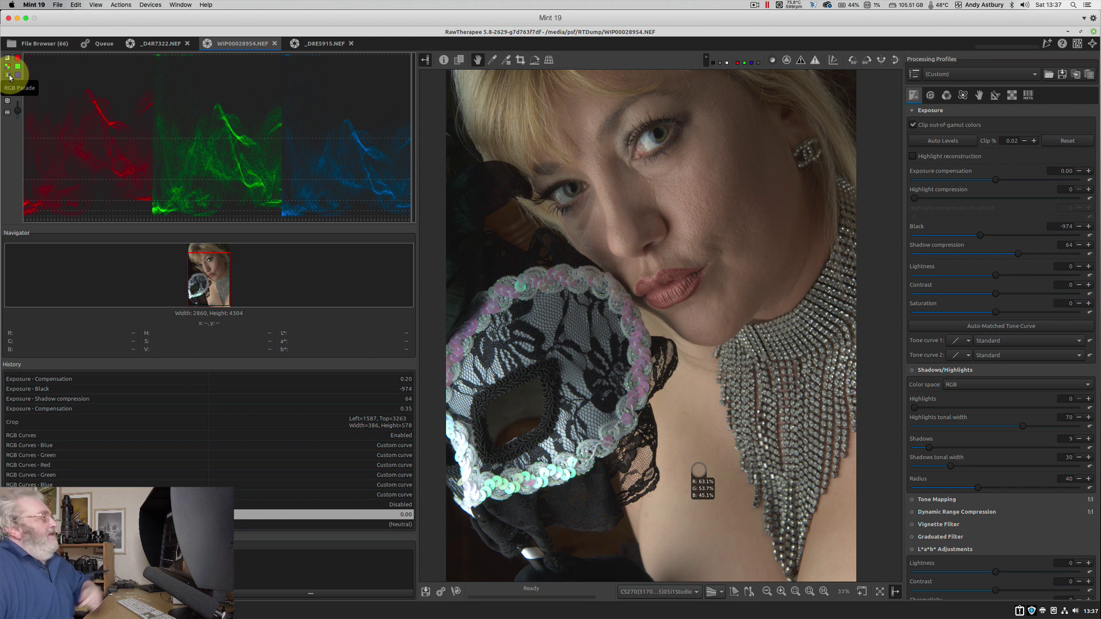
- Examine the _D8E5915.NEF lake photo in the hue-saturation and hue-chroma vectorscopes and return to the waveform
click(315, 44)
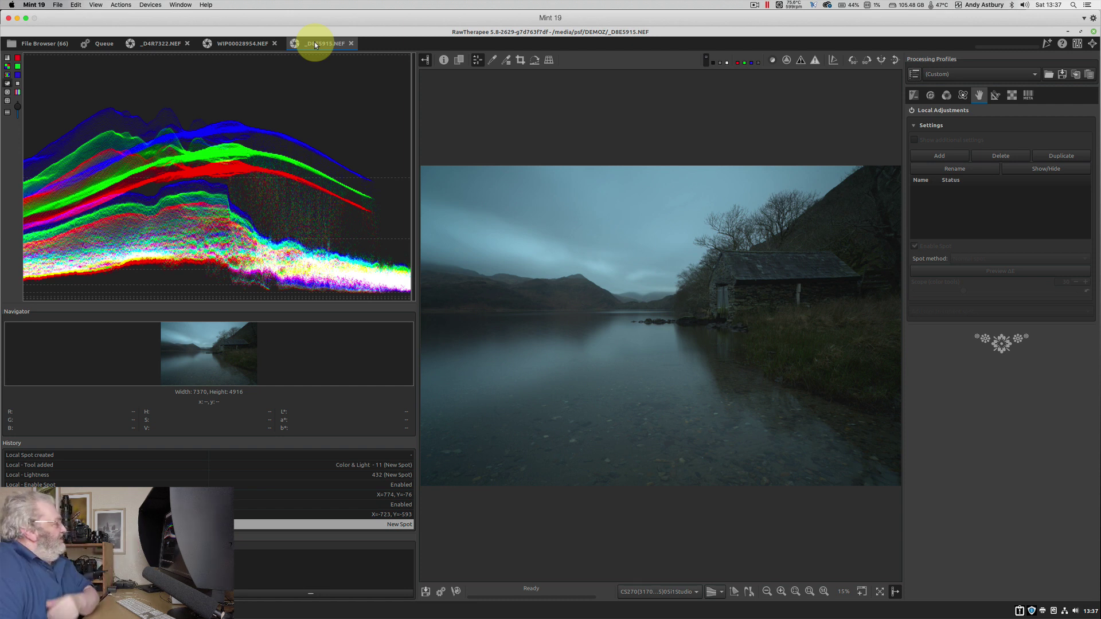
click(7, 94)
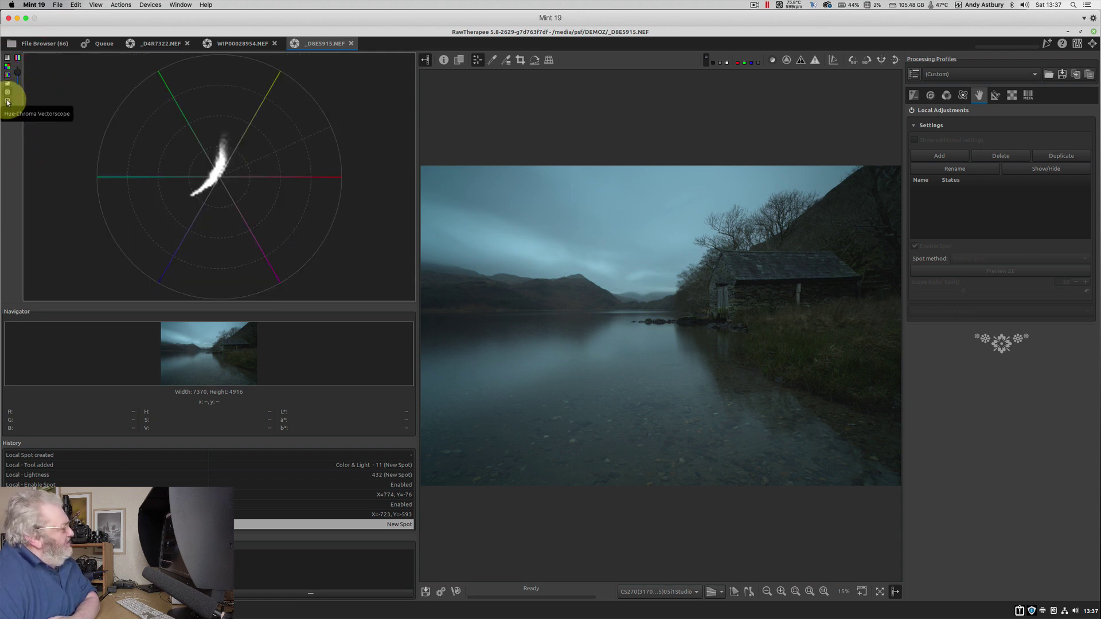
click(8, 102)
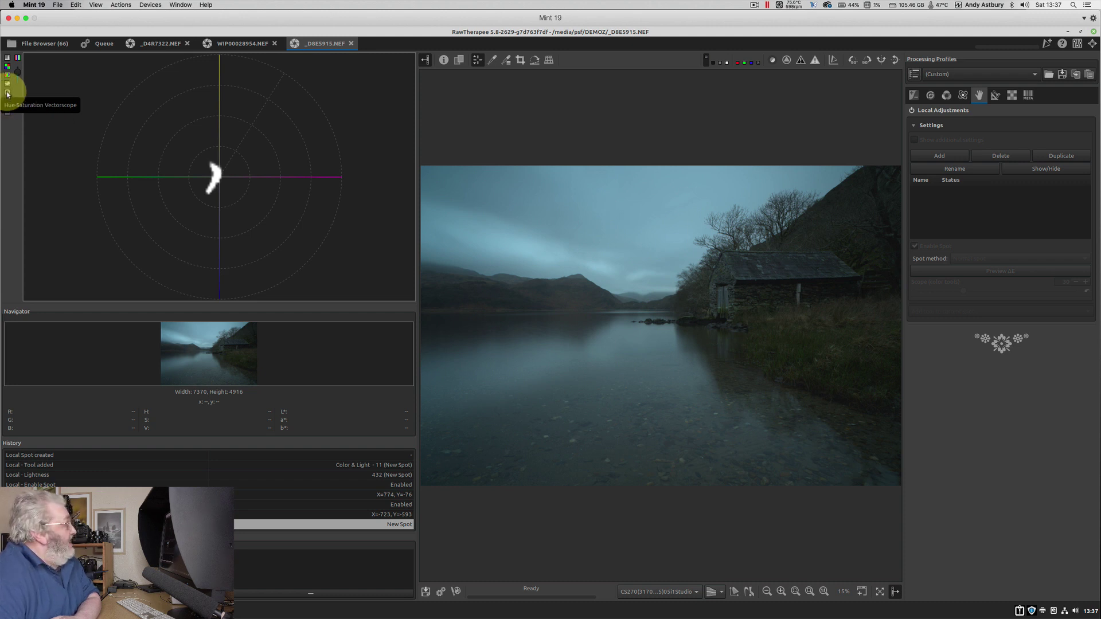
click(7, 85)
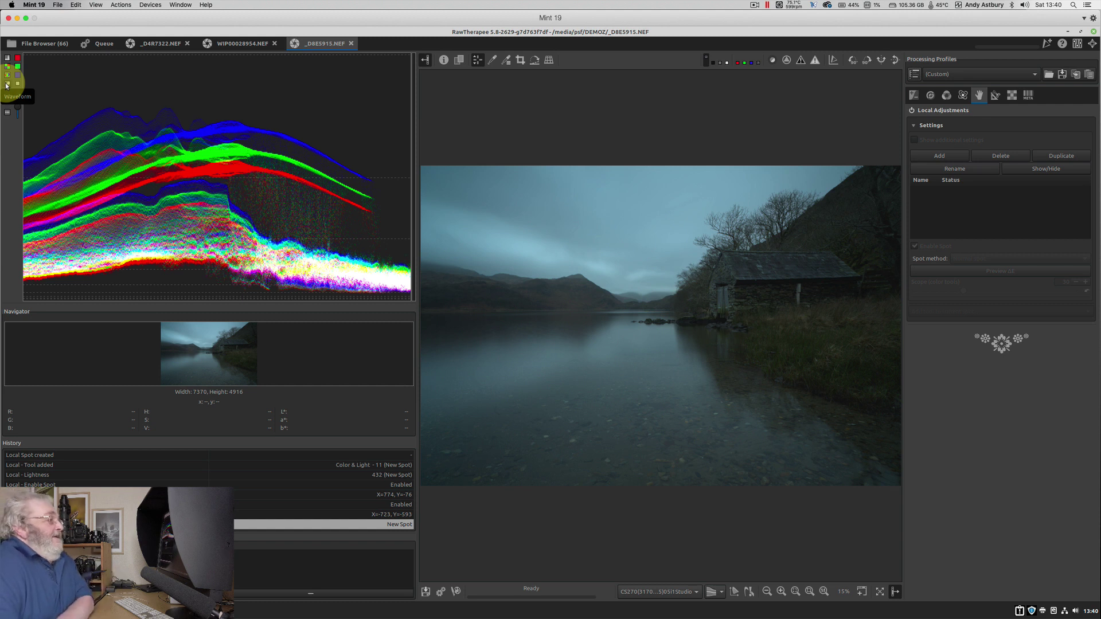
click(7, 85)
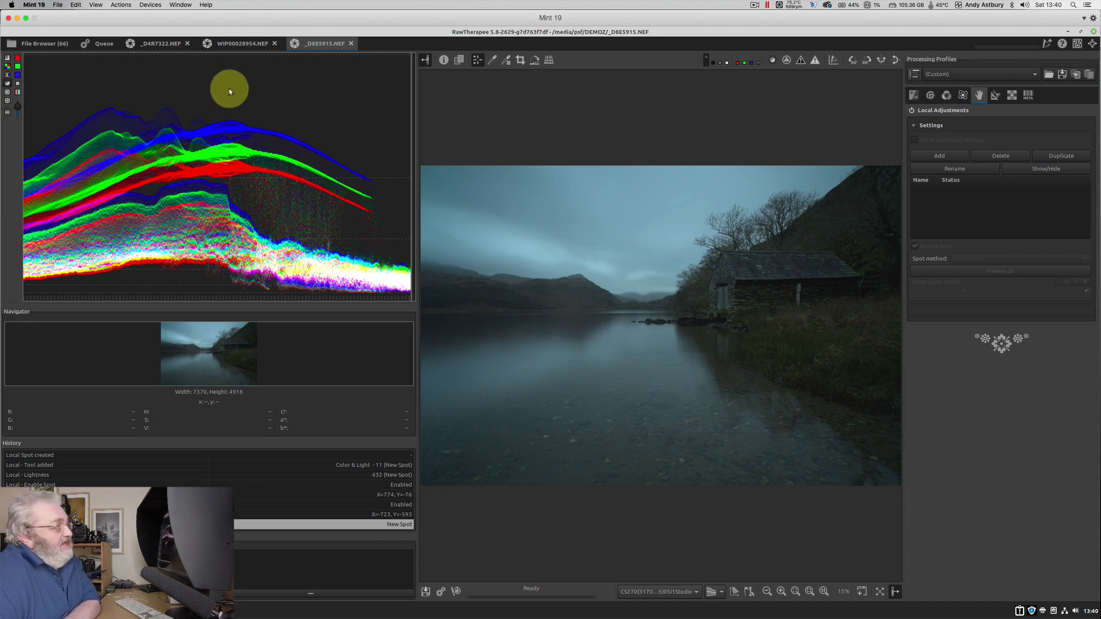
- Apply _D8A8197.NEF from the RTDump folder as the lake photo's flat-field file
click(1010, 97)
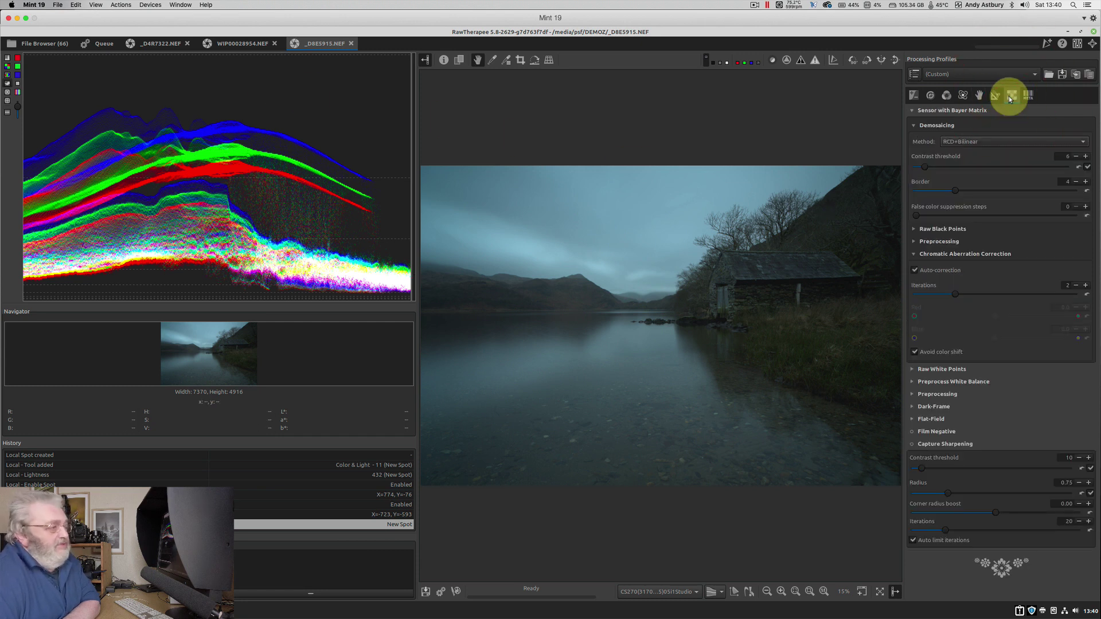
click(928, 419)
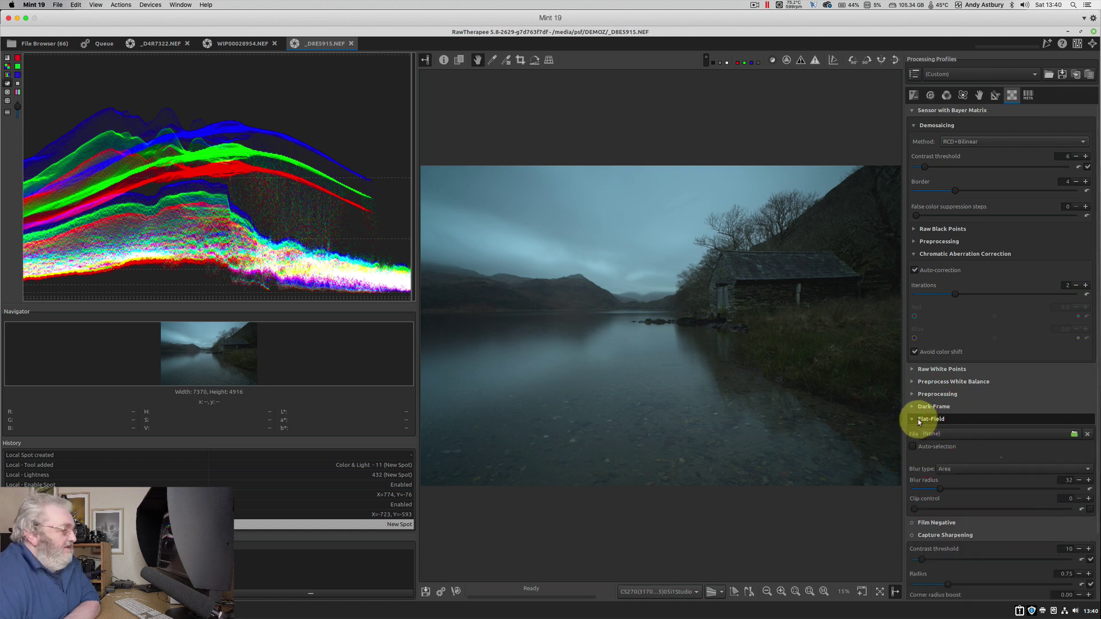
click(941, 433)
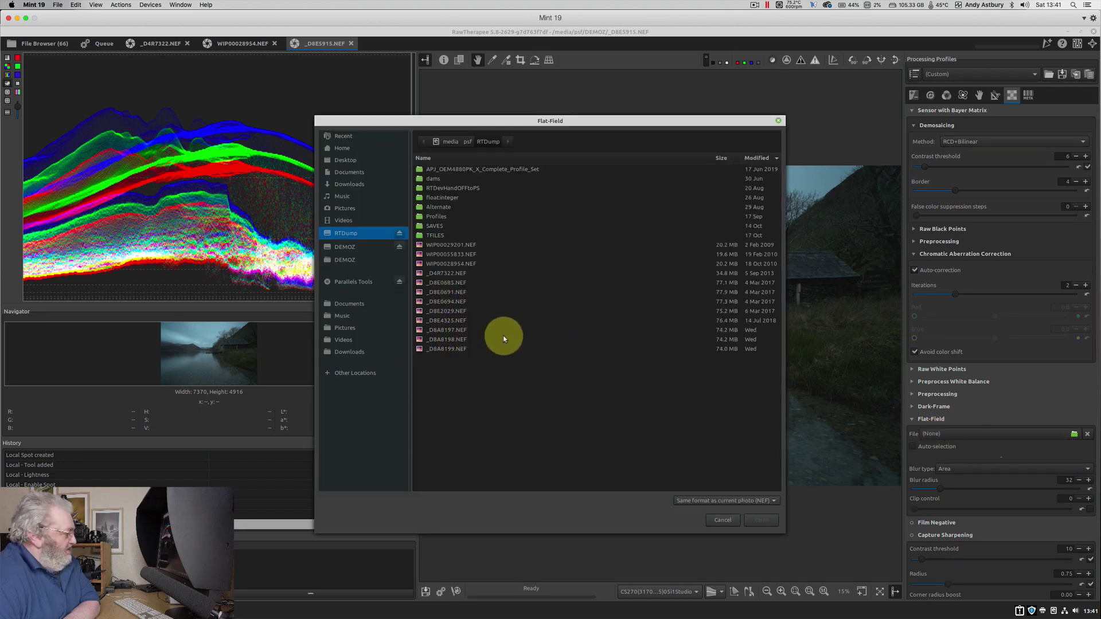
click(463, 330)
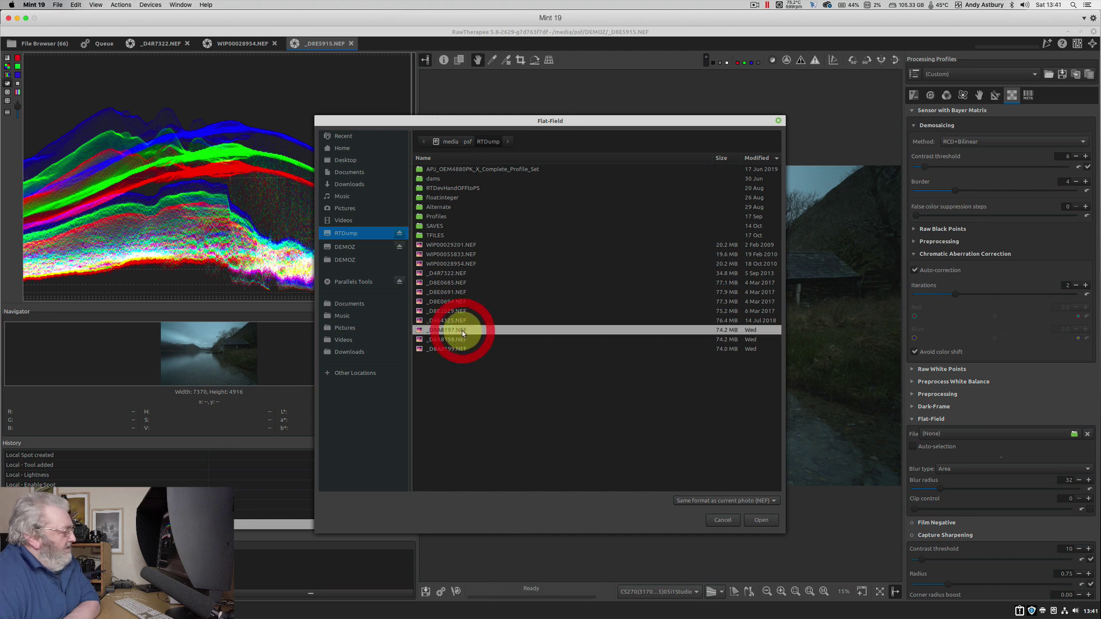
click(762, 521)
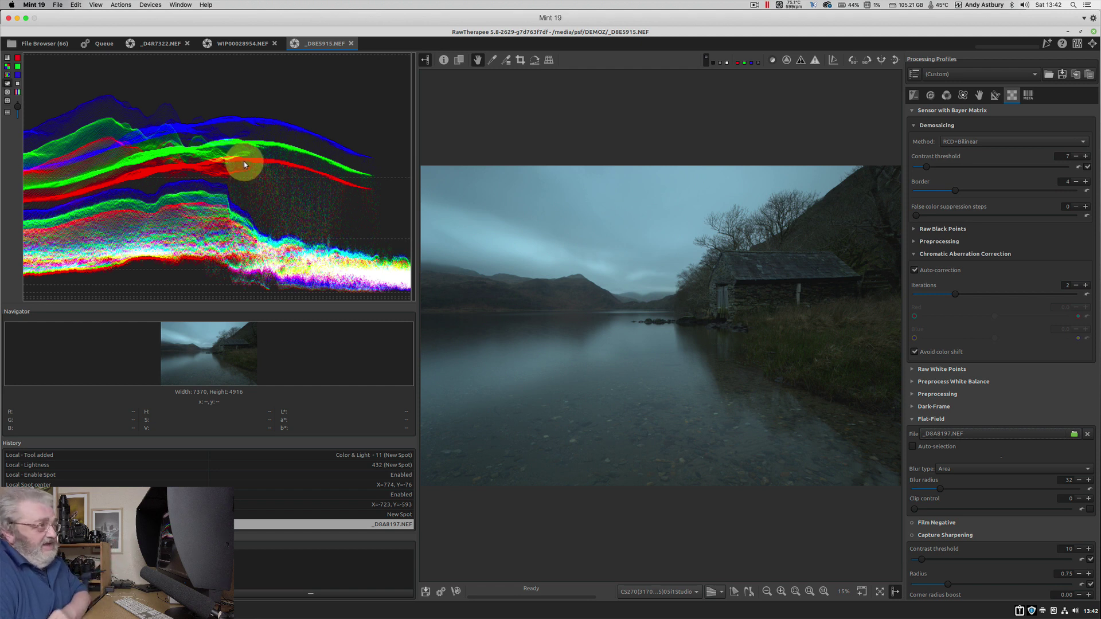
- Set the white balance Blue/Red equalizer to 1.242 to bring the red, green and blue waveform traces together
click(947, 96)
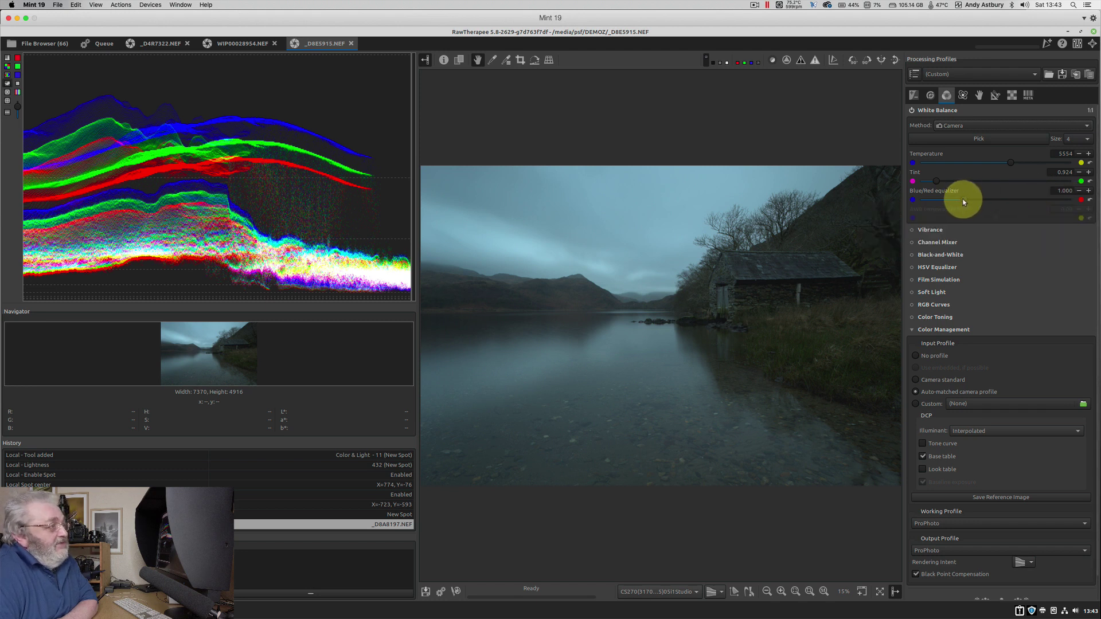
drag(963, 201, 976, 202)
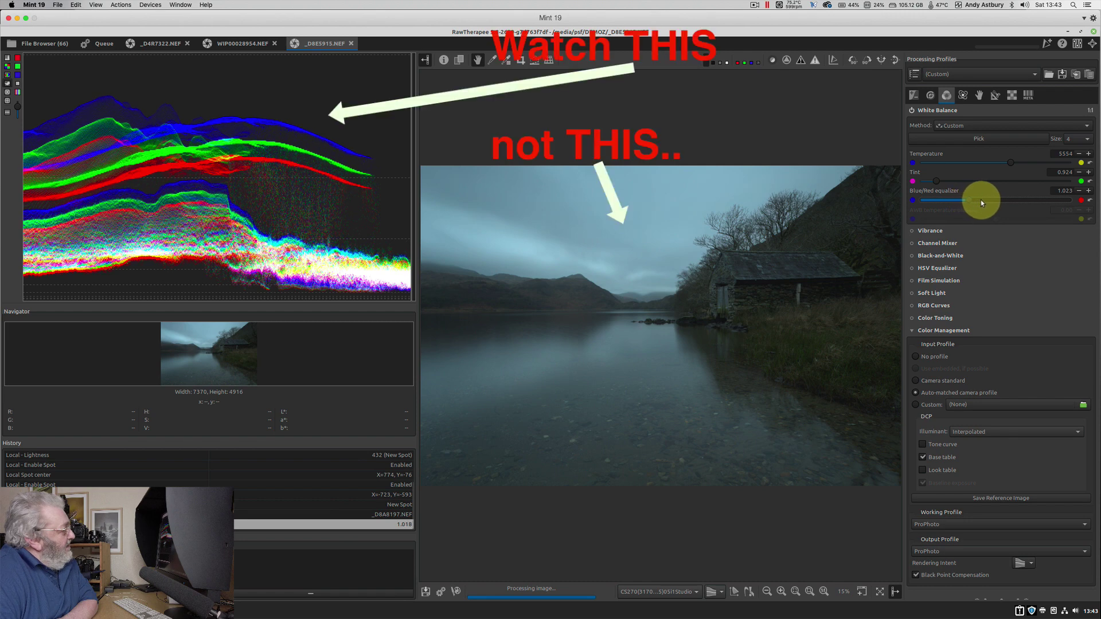
click(975, 201)
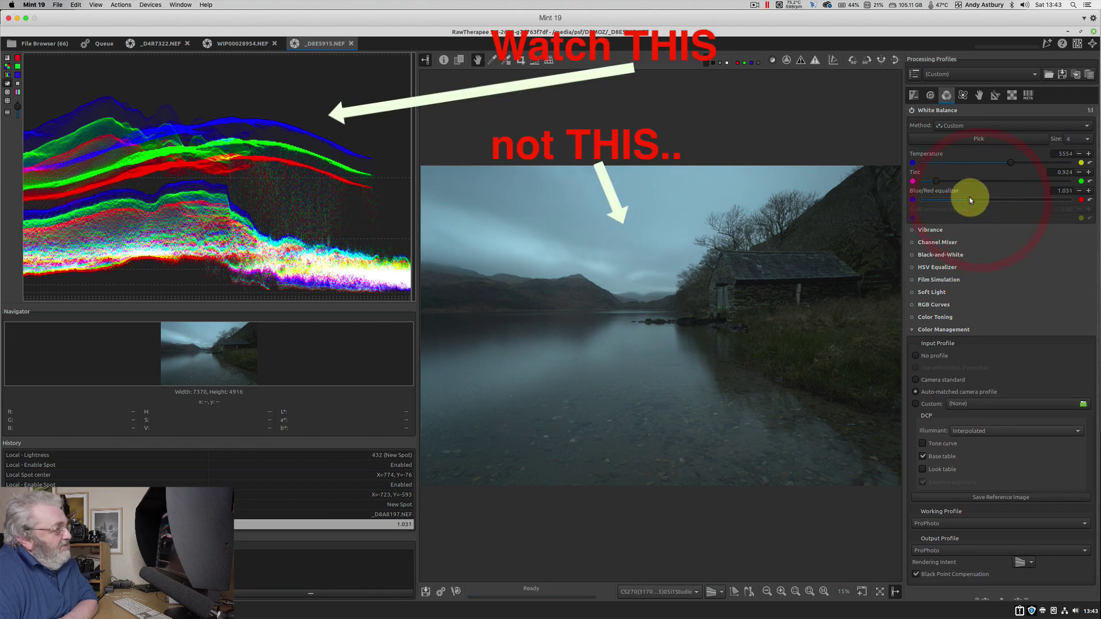
drag(973, 201, 1014, 203)
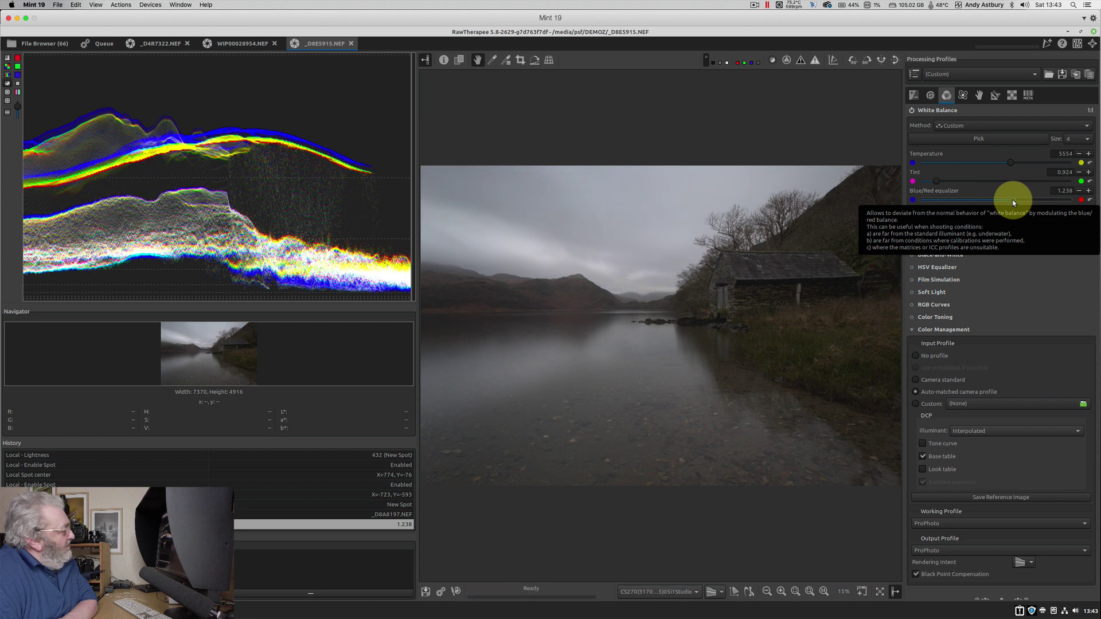
click(1014, 200)
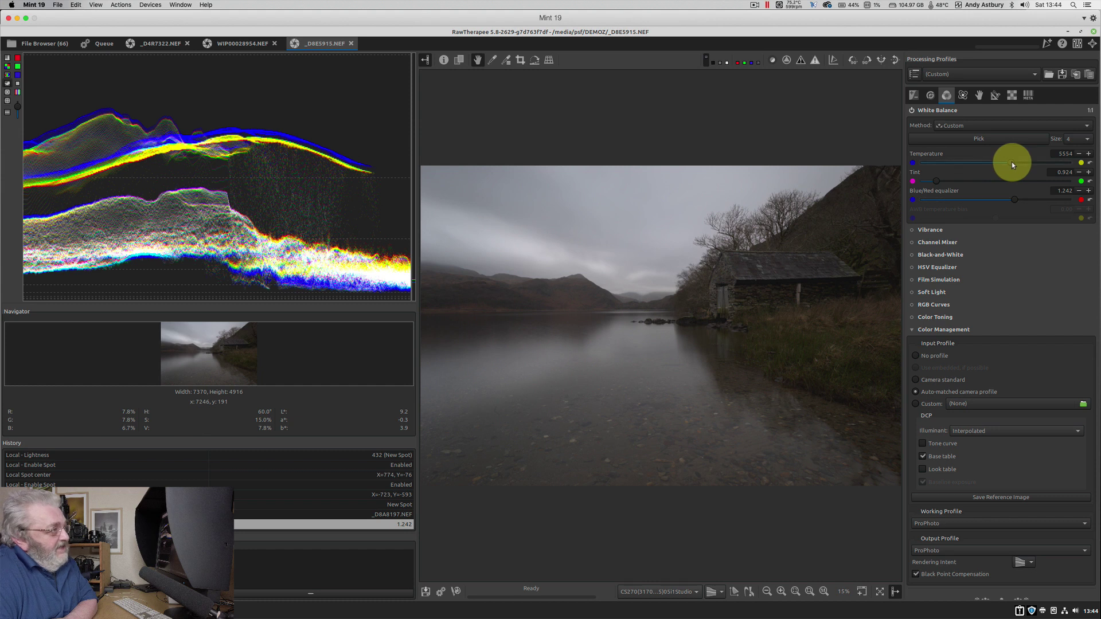
- Set the white balance Temperature to 5895 to bring the sky's colour traces together in the waveform
drag(1012, 164, 1017, 165)
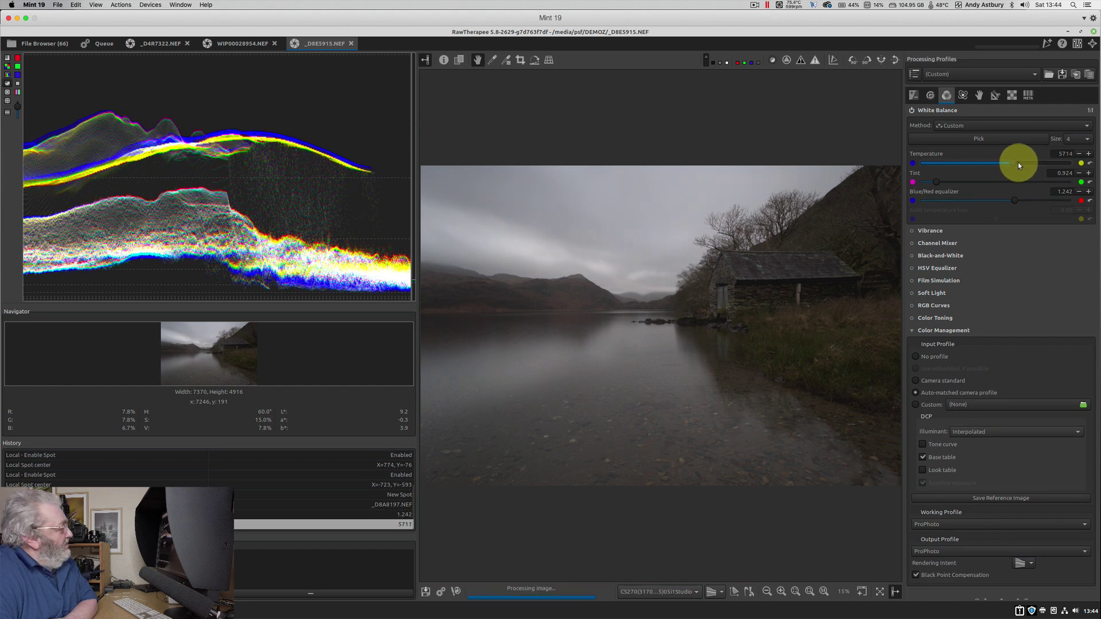
click(1017, 163)
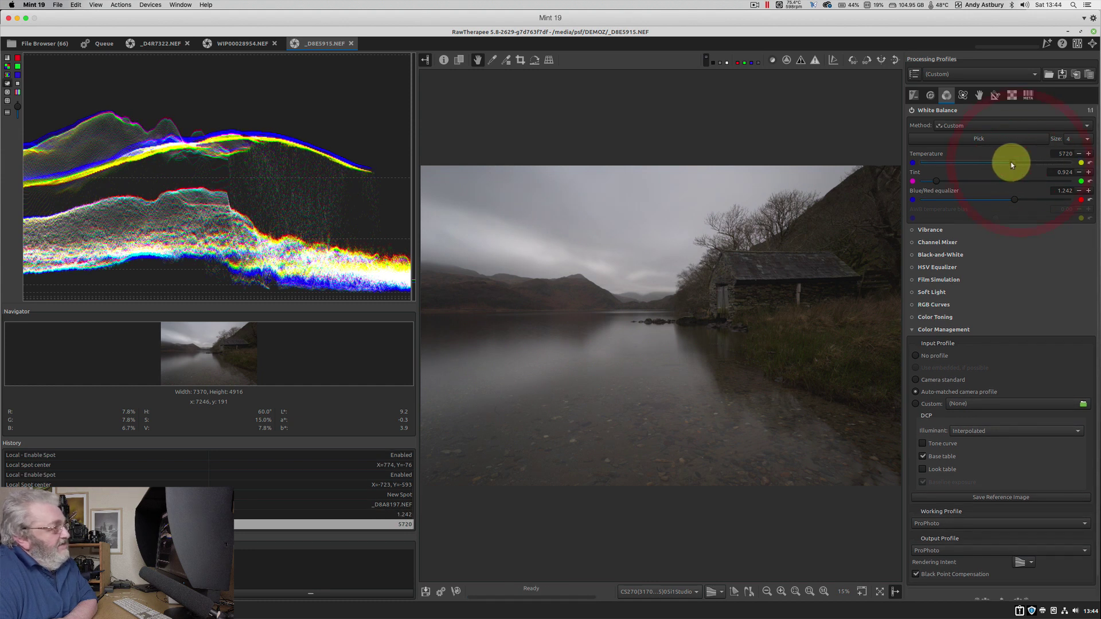
drag(1014, 165, 1013, 162)
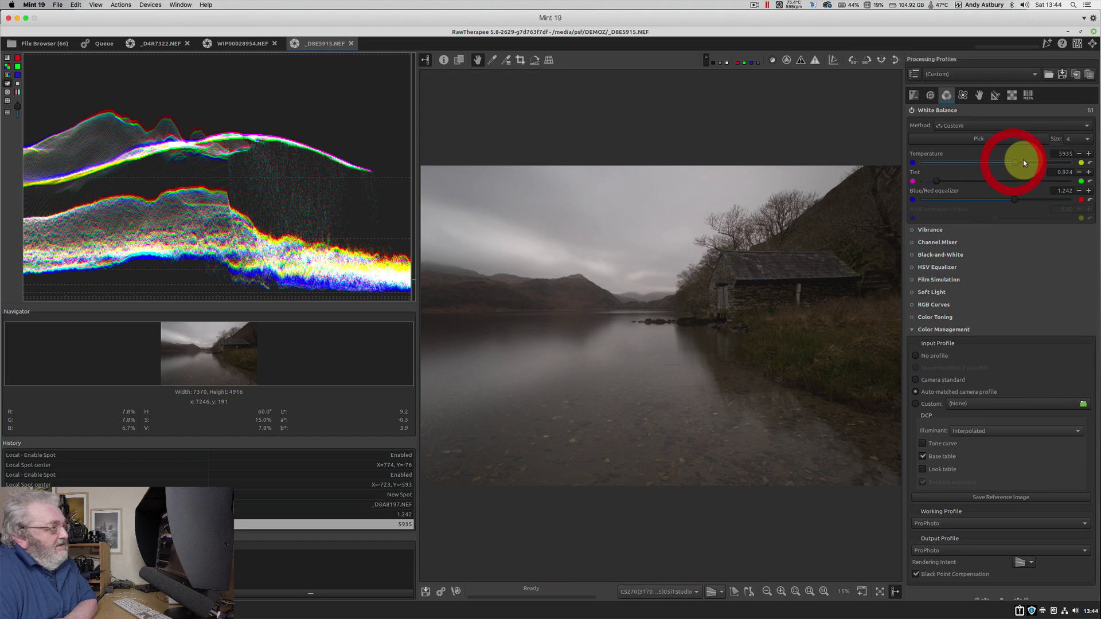
click(1079, 156)
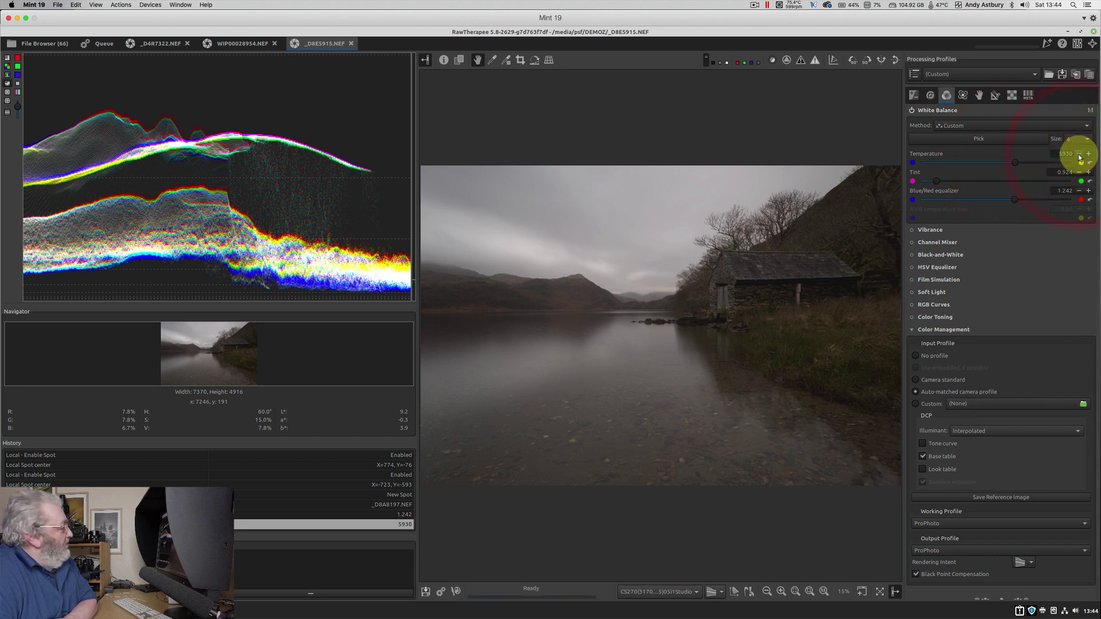
click(1079, 156)
click(1079, 156)
click(1079, 156)
click(1080, 156)
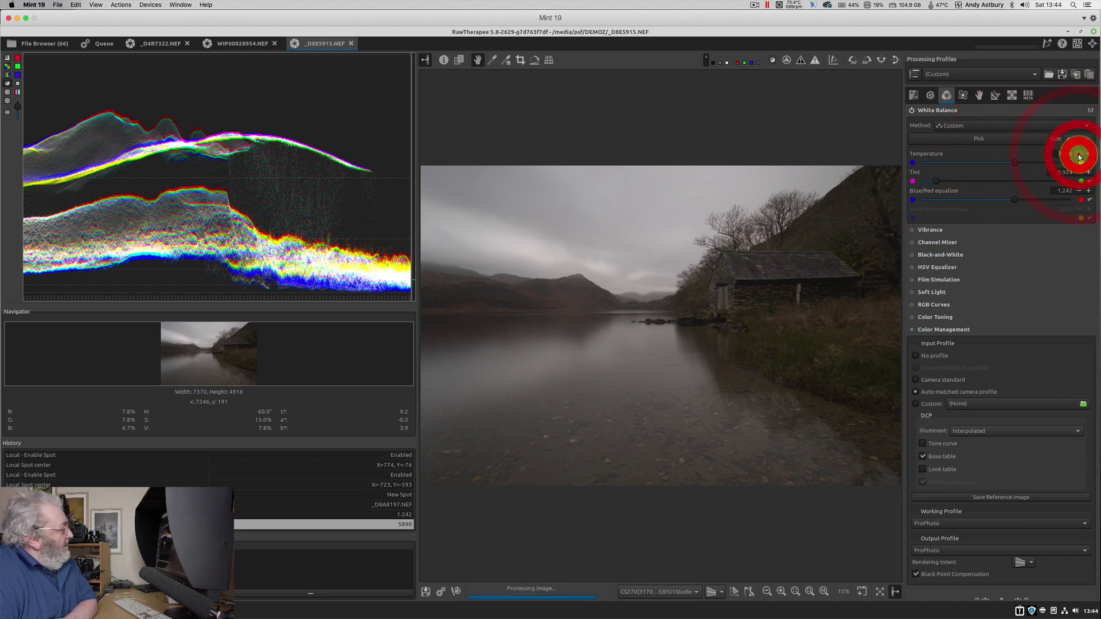
click(1079, 156)
click(1080, 157)
click(1080, 157)
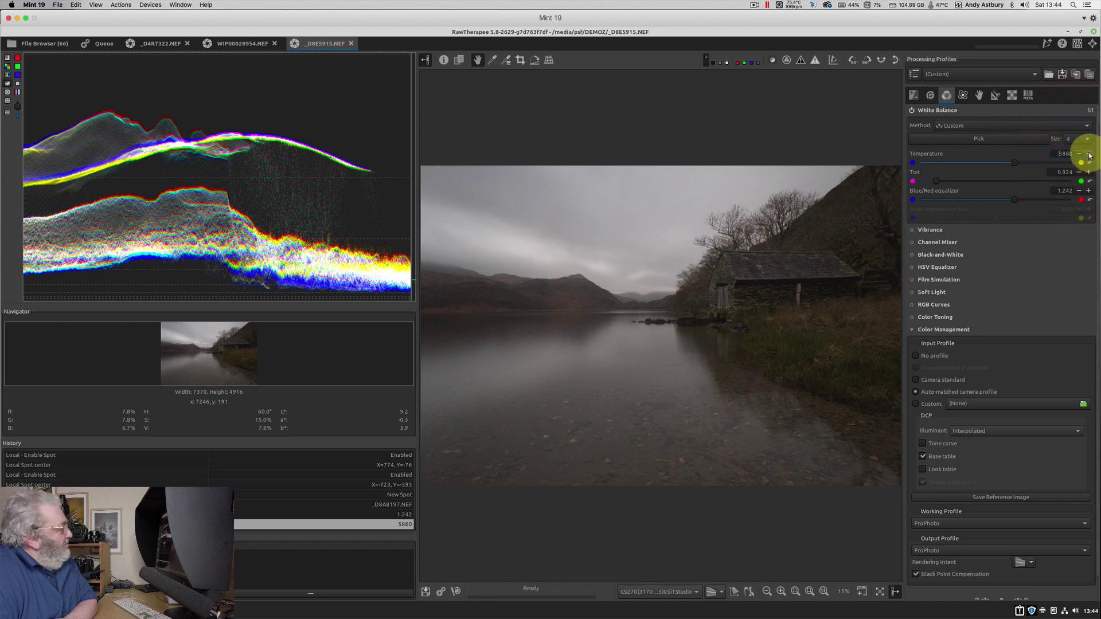
click(1088, 155)
click(1089, 155)
click(1089, 155)
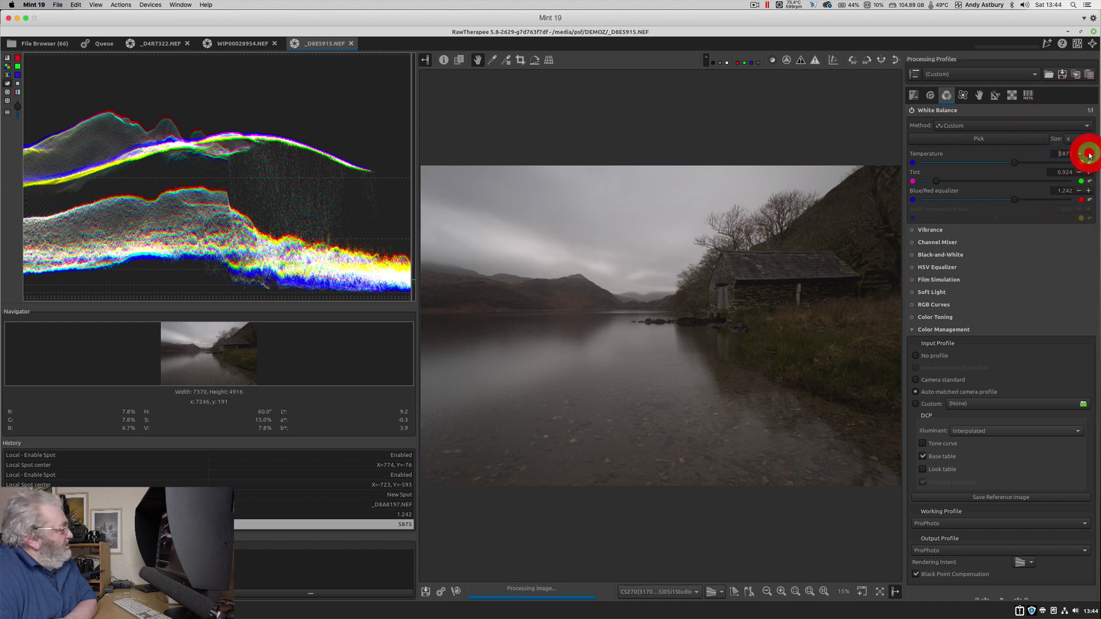
click(1089, 155)
click(1089, 155)
click(1089, 155)
click(1089, 155)
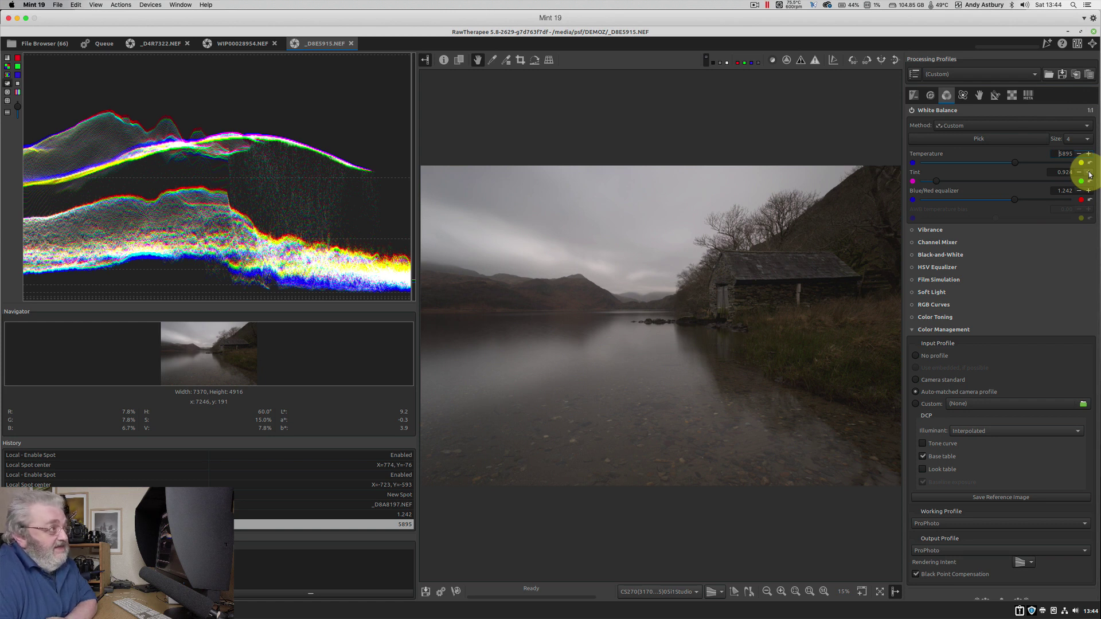
- Set the white balance Tint to 0.935
click(1089, 173)
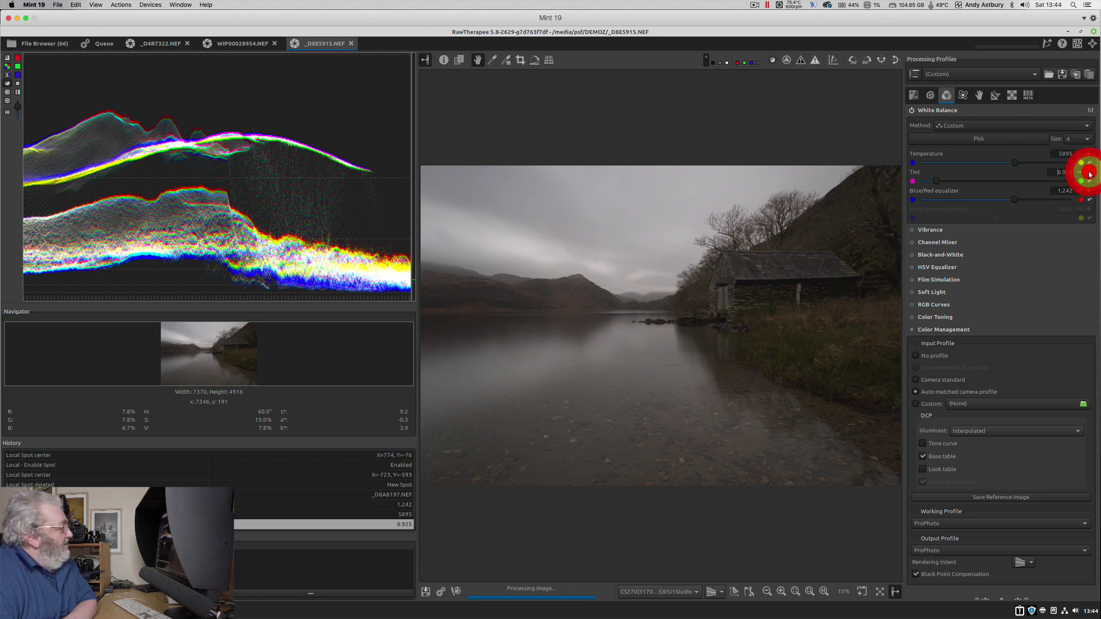
click(1089, 173)
click(1089, 173)
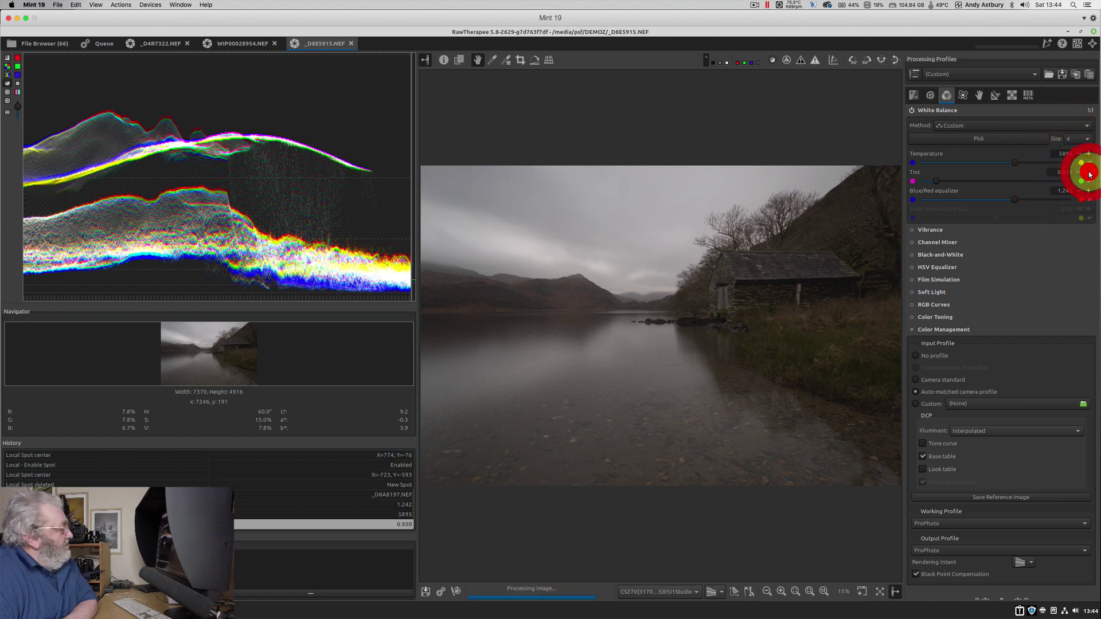
click(1089, 174)
click(1089, 173)
click(1088, 173)
click(1089, 173)
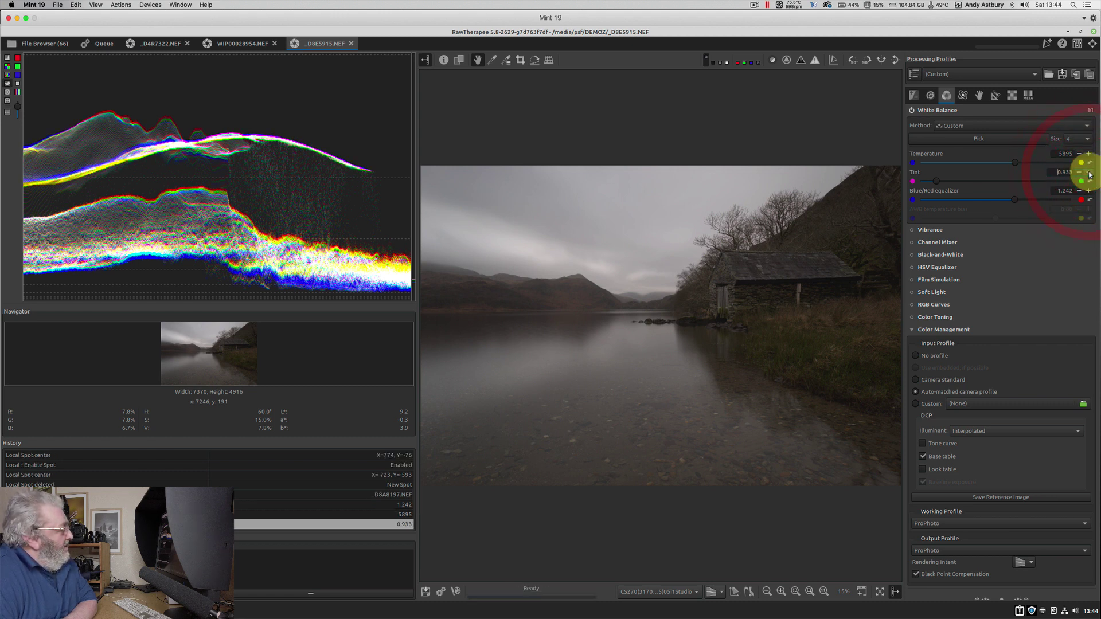
click(1089, 173)
click(1089, 173)
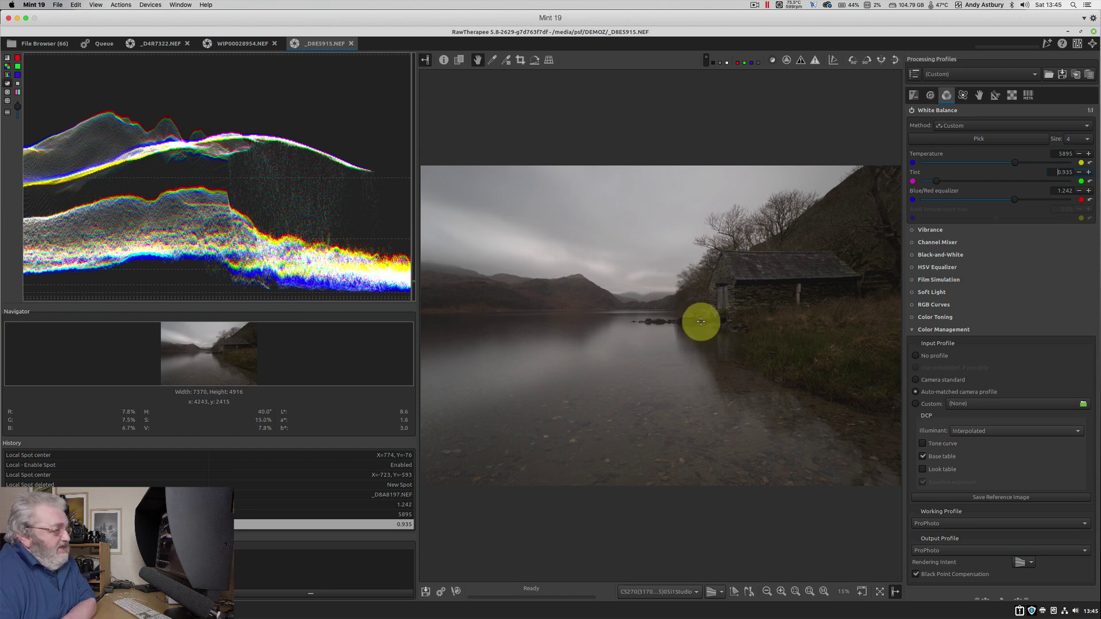
- Enable Shadows/Highlights with Highlights at 36 and Shadows at 22, using the L*a*b* colour space
click(914, 94)
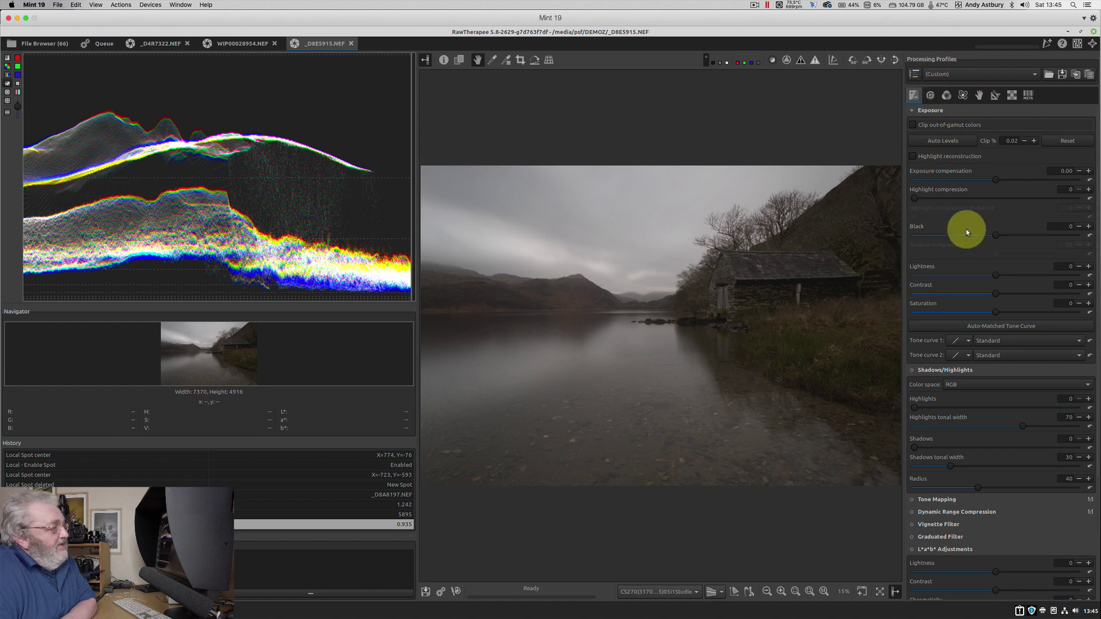
click(913, 371)
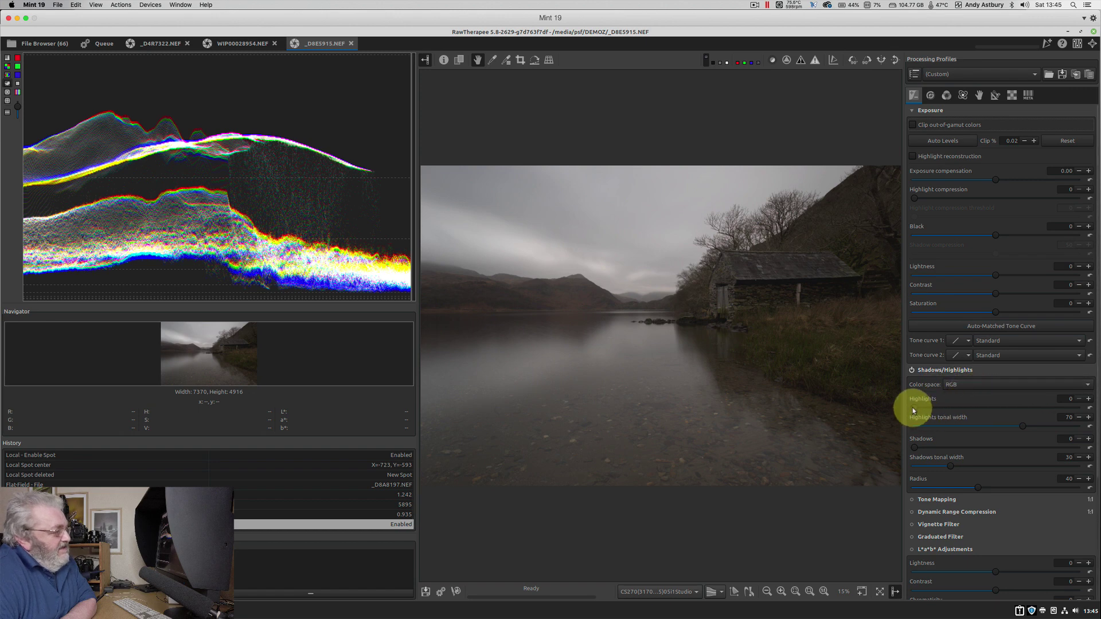
drag(914, 409, 970, 407)
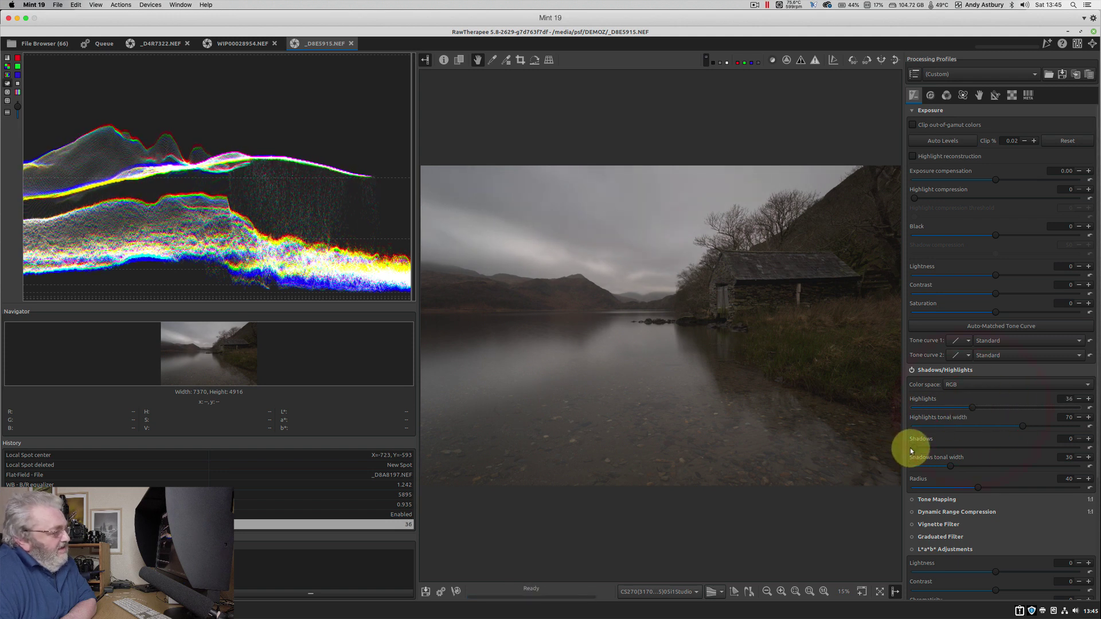
drag(914, 449, 948, 444)
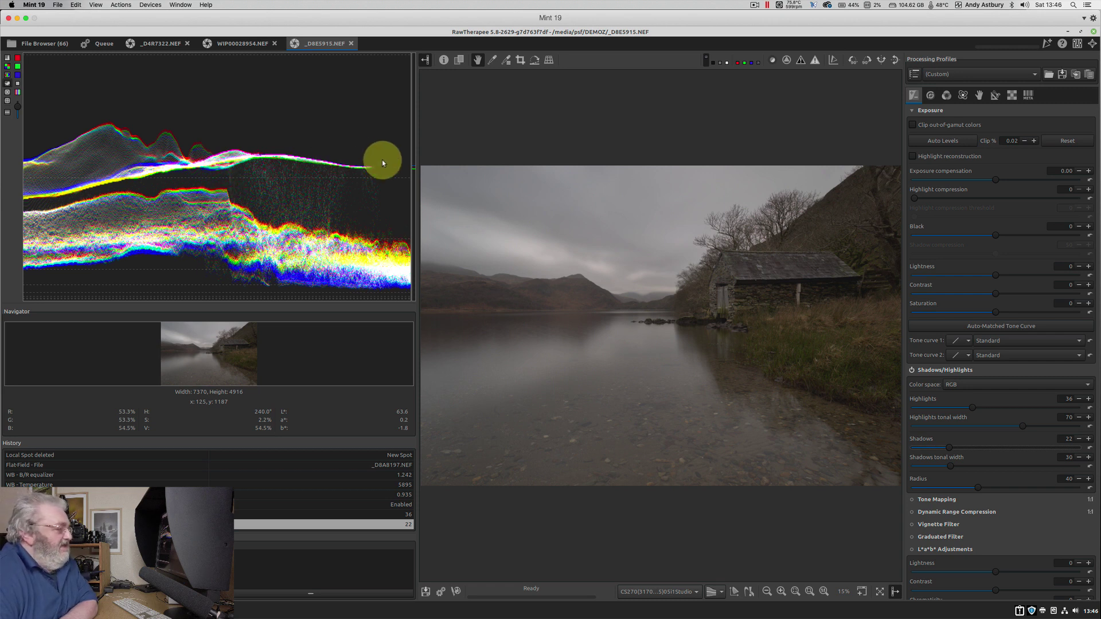
click(973, 386)
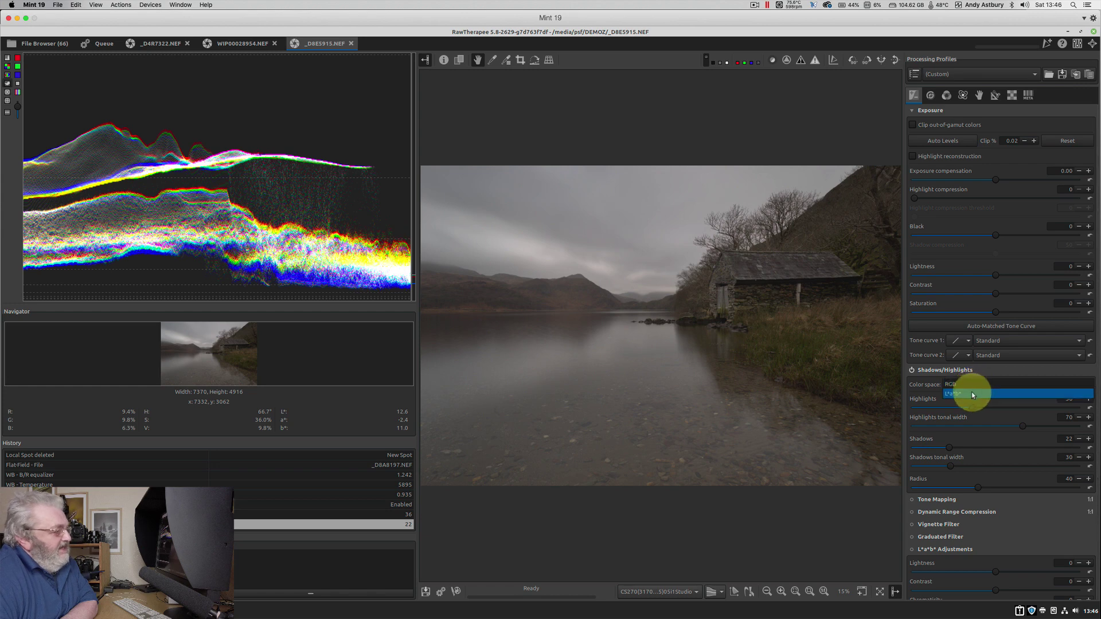
click(972, 393)
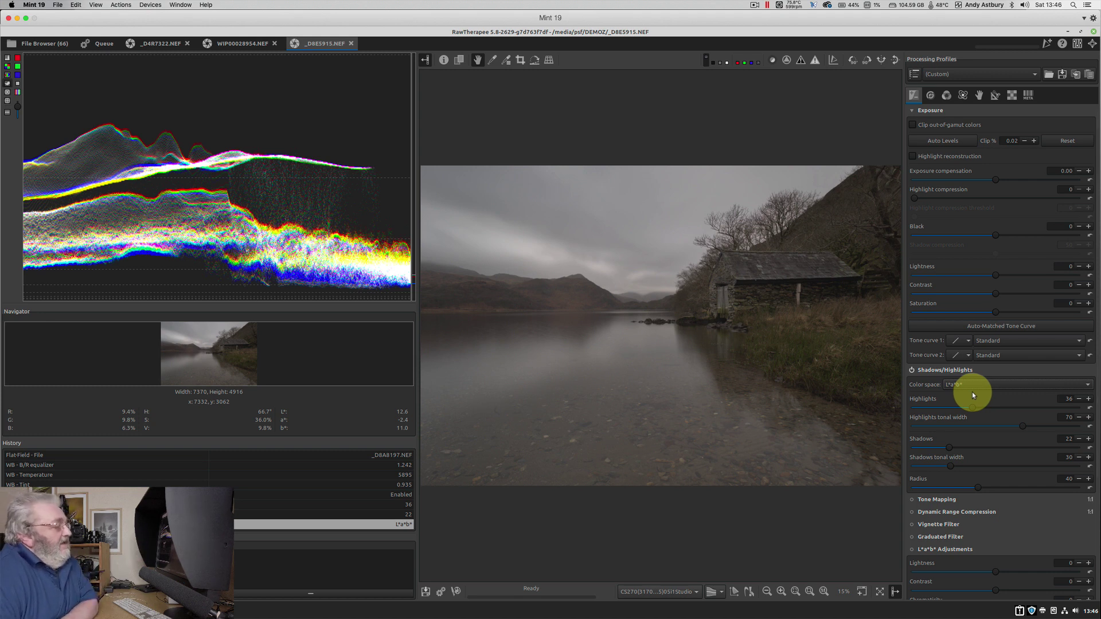
- Examine the bare trees against the sky at 100% and disable Avoid color shift in the raw chromatic aberration correction
click(824, 591)
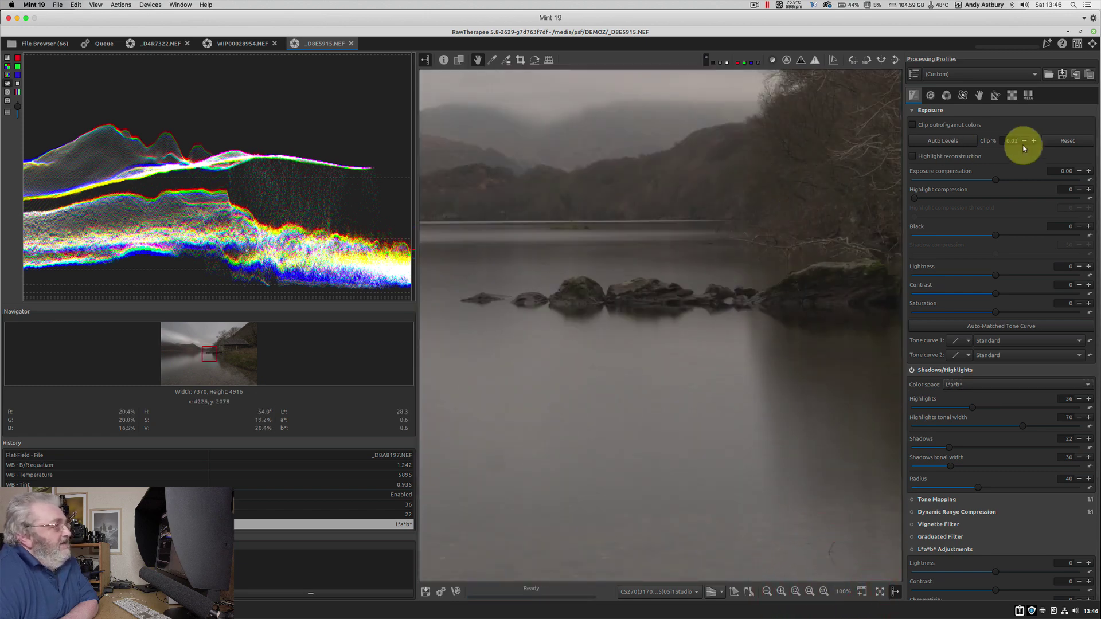
click(1012, 96)
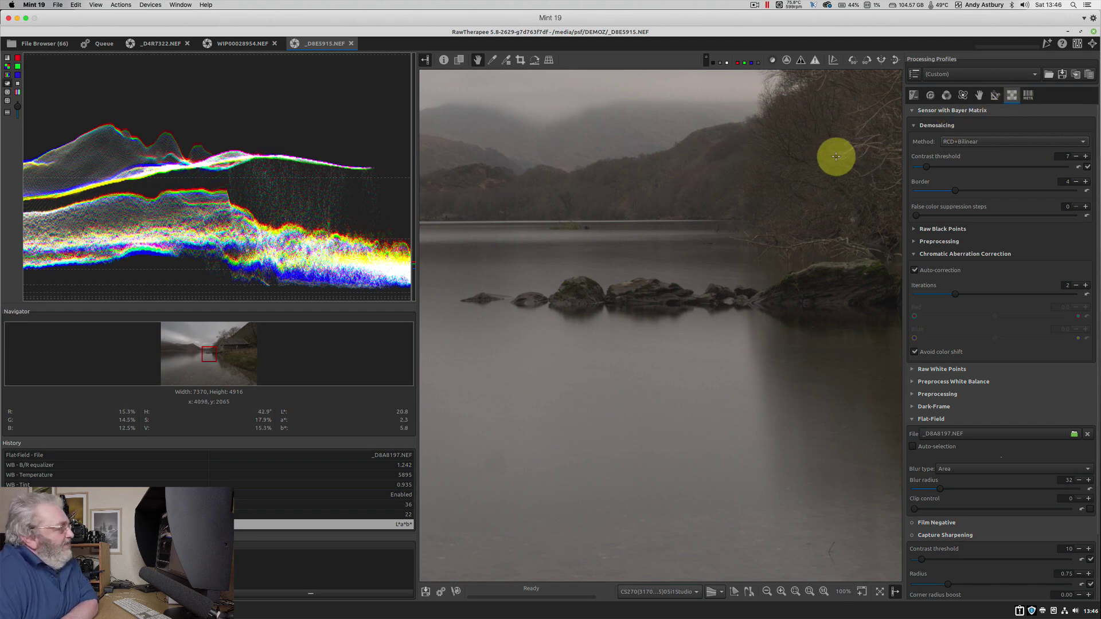
drag(836, 155, 683, 303)
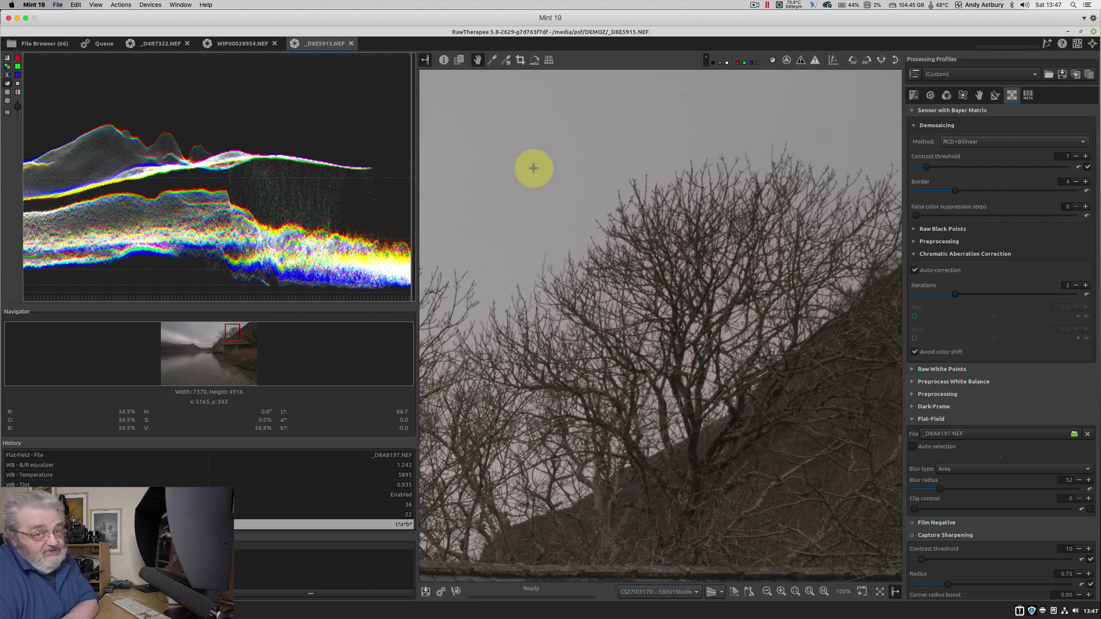
click(915, 351)
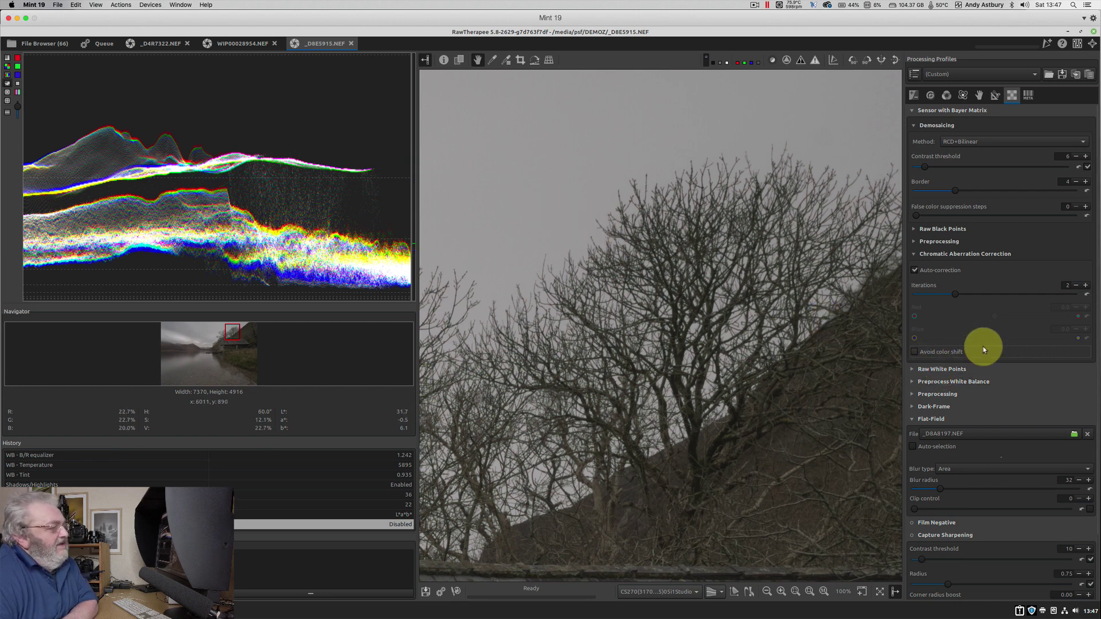
- Enable Capture Sharpening for the lake photo
scroll(983, 347, down, 3)
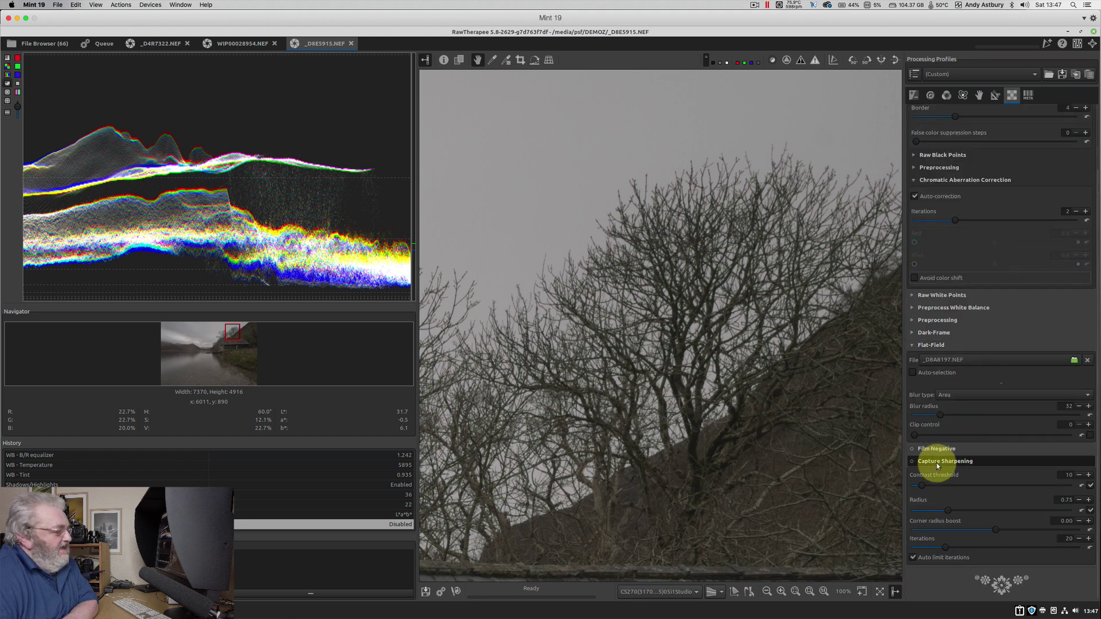
click(913, 464)
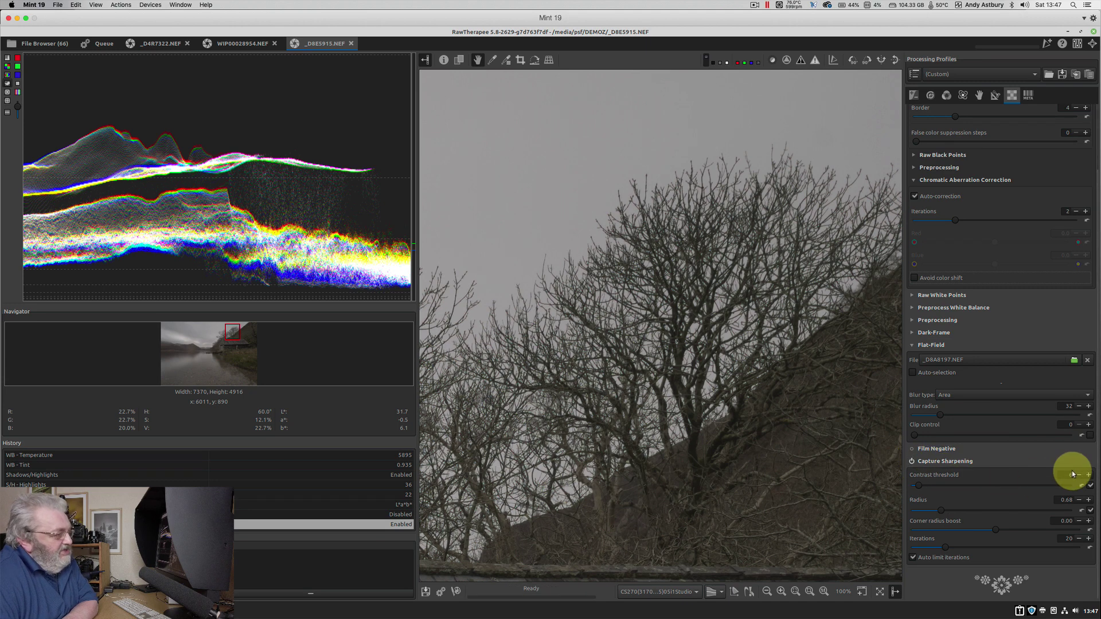
scroll(1011, 310, up, 3)
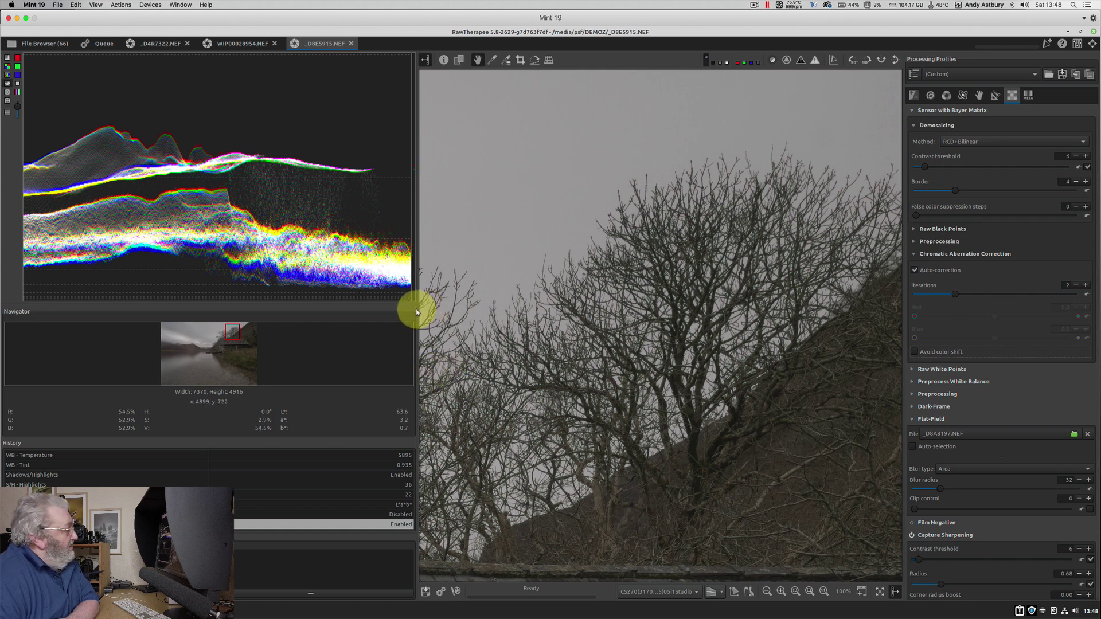
- Enlarge the preview area by narrowing the histogram and history column, inspect the boathouse at 100%, and fit the whole photo to the view
drag(417, 309, 181, 268)
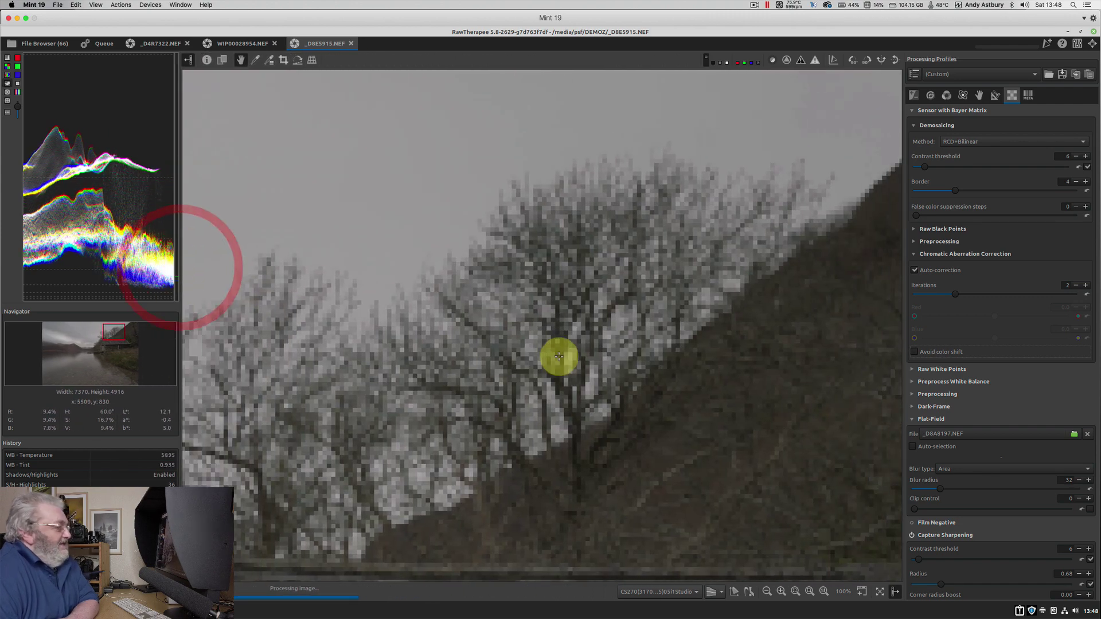
drag(582, 453, 648, 347)
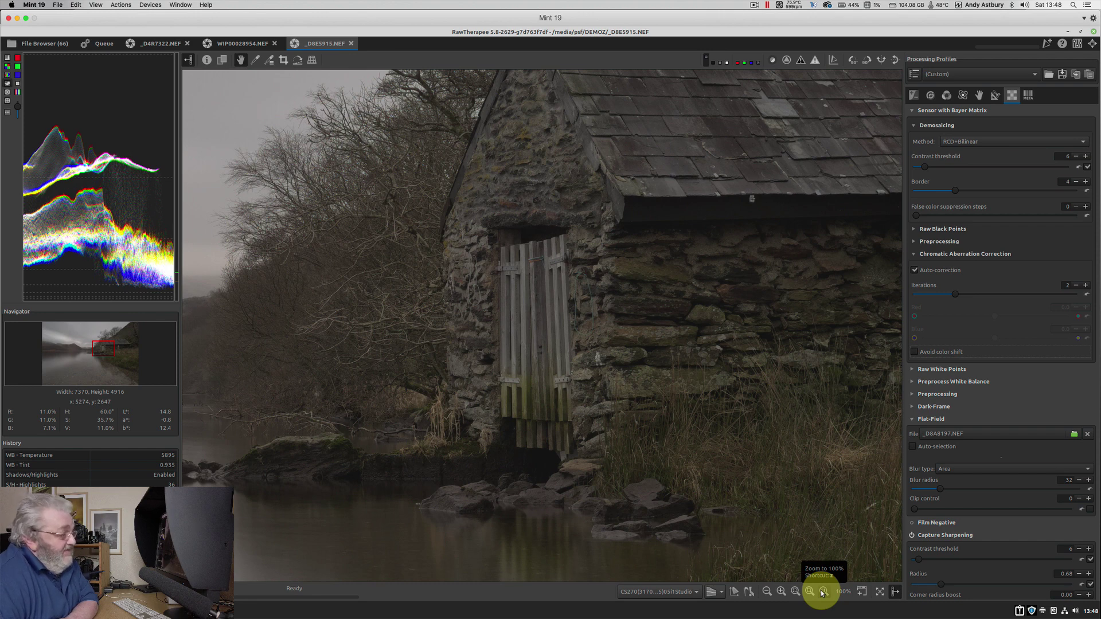
click(795, 593)
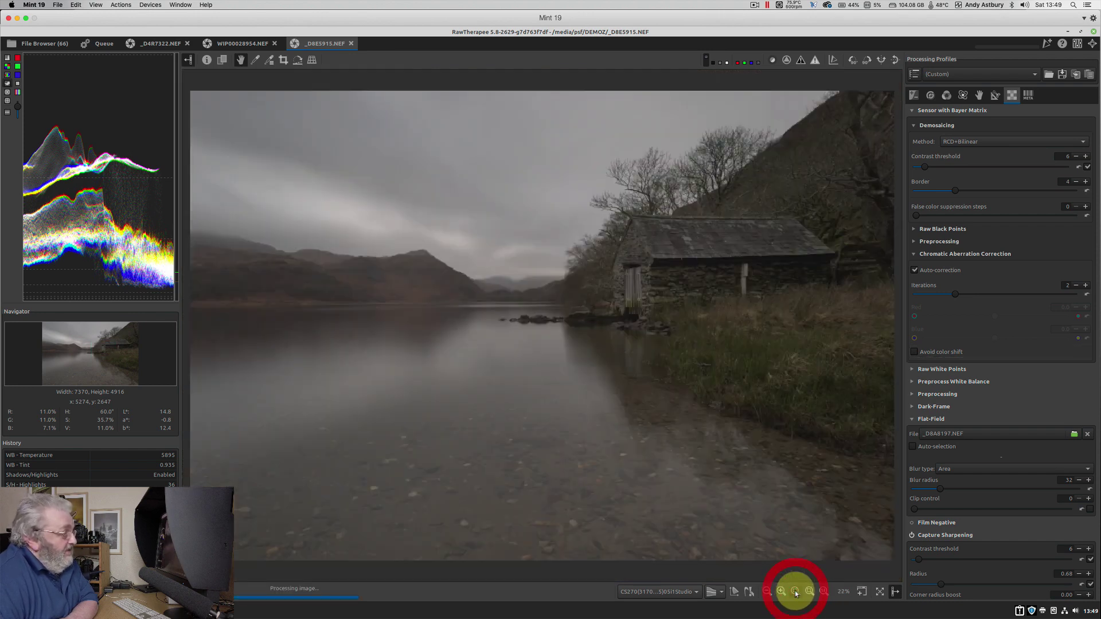